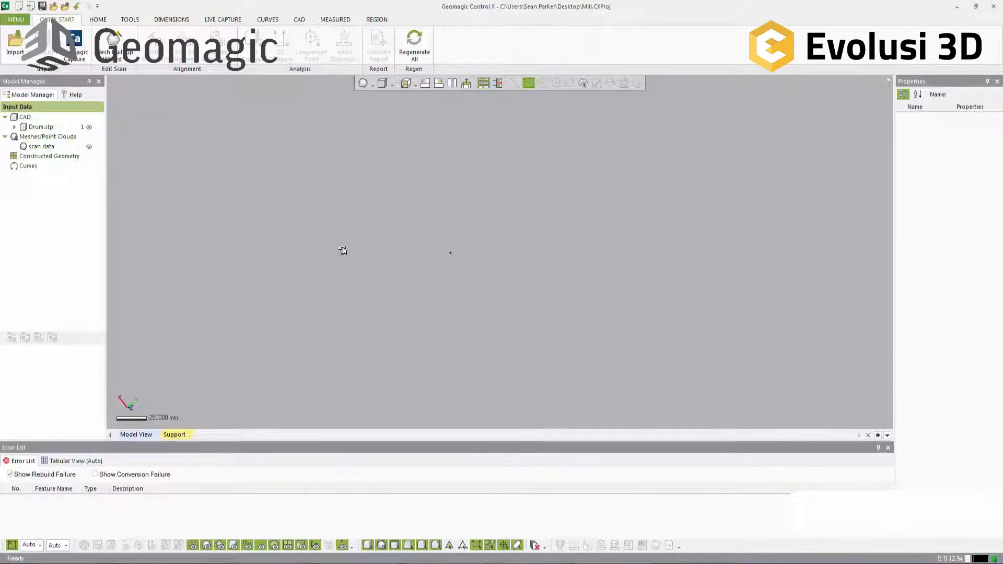
Step: Examine the properties of the imported Drum.stp CAD model and the scan data mesh in the input data
right_drag(493, 253, 667, 227)
click(39, 128)
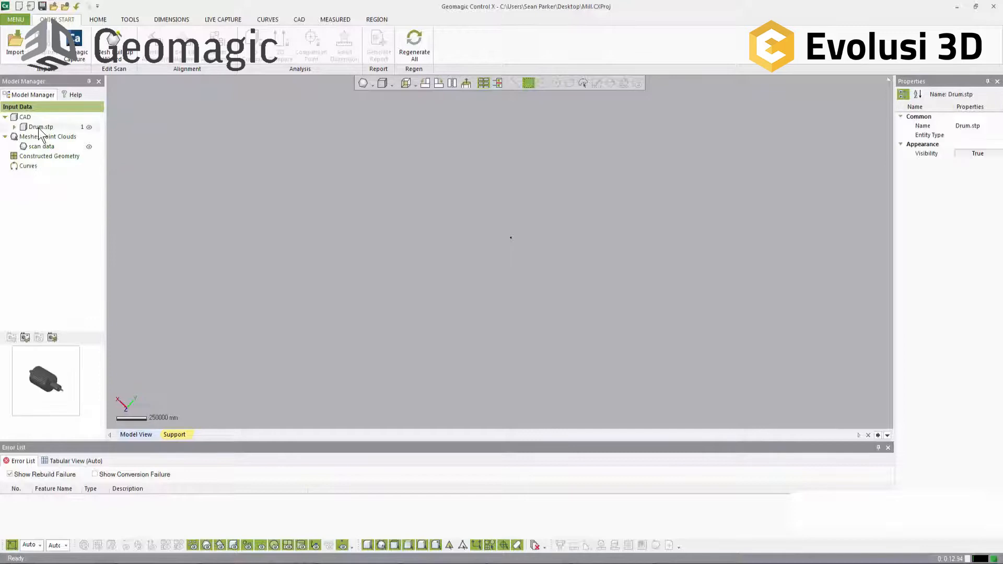
click(50, 147)
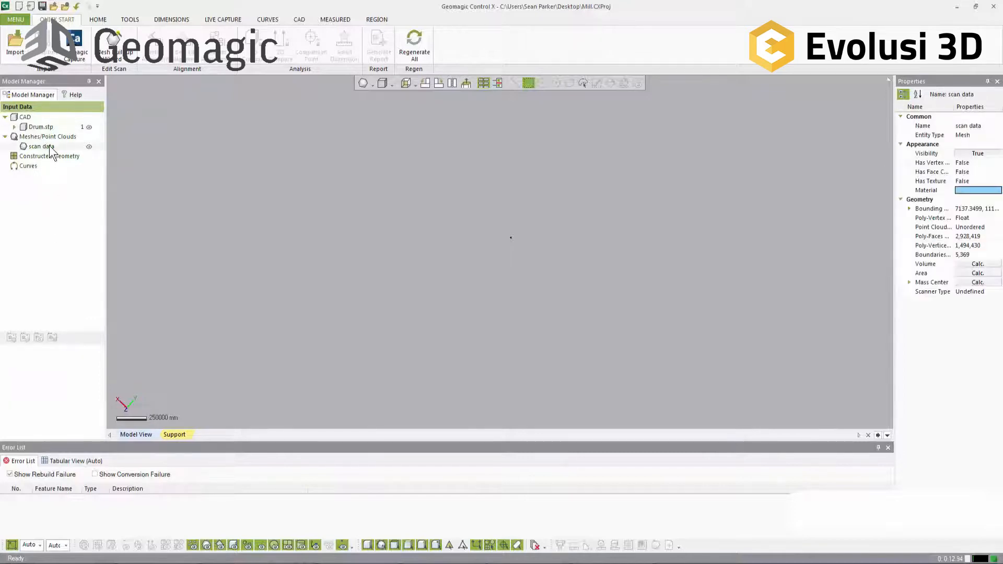
right_drag(406, 230, 517, 281)
scroll(510, 256, up, 10)
scroll(522, 262, down, 3)
right_drag(519, 261, 557, 261)
Step: View the drum CAD model on its own with the whole part in view, and show only the scan data mesh instead
click(89, 147)
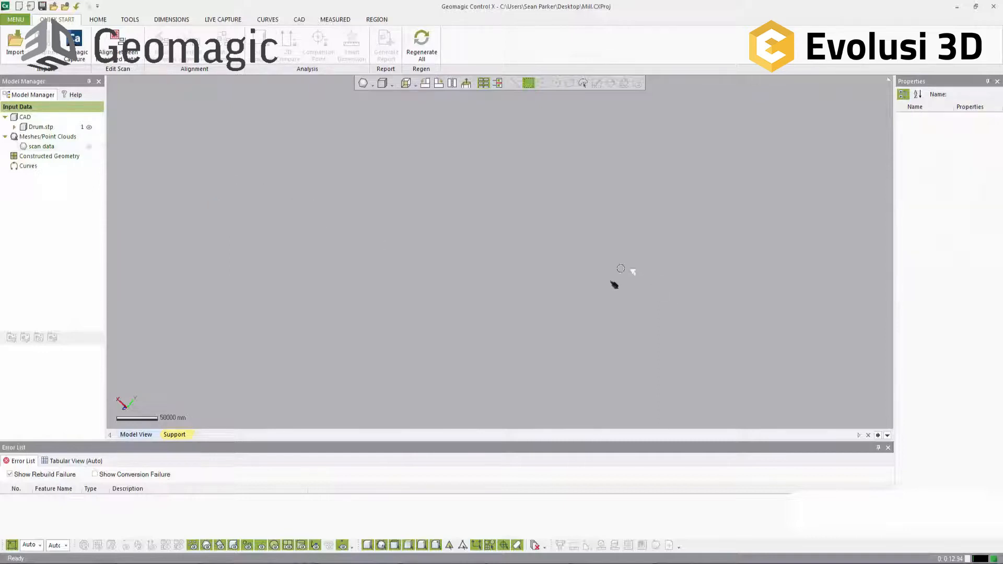
click(16, 19)
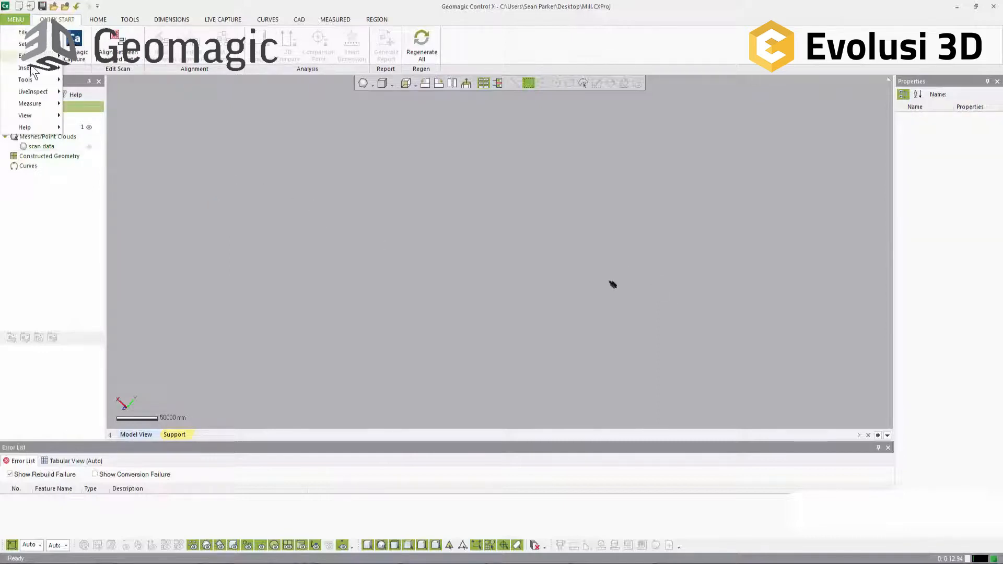
mouse_move(36, 94)
mouse_move(36, 115)
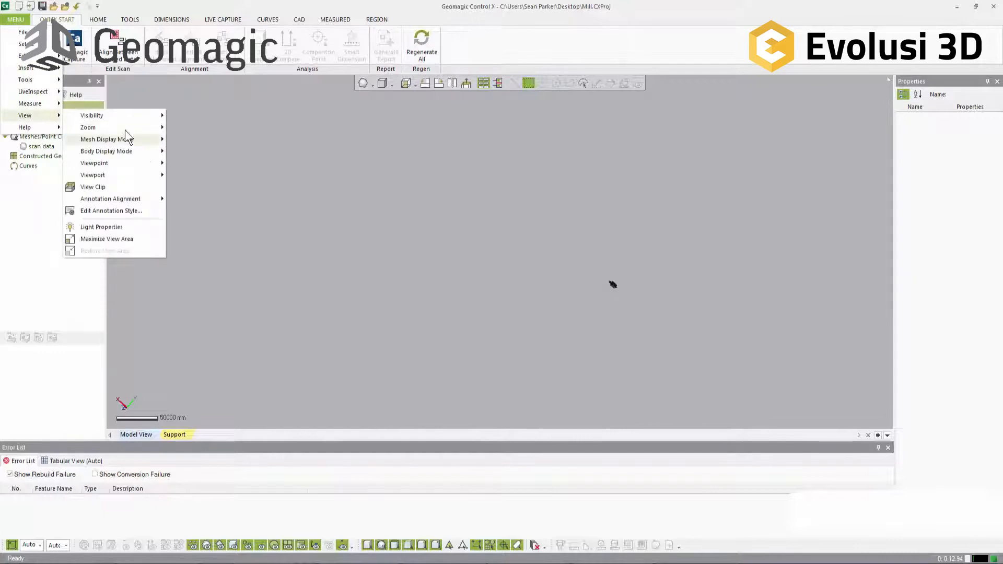
mouse_move(125, 129)
click(191, 152)
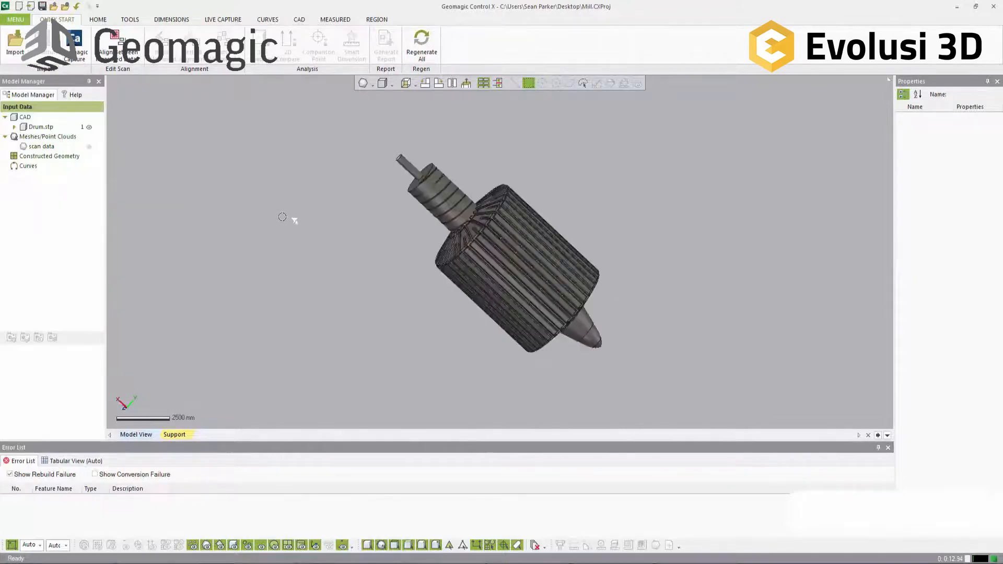
right_drag(648, 313, 389, 272)
scroll(581, 261, up, 3)
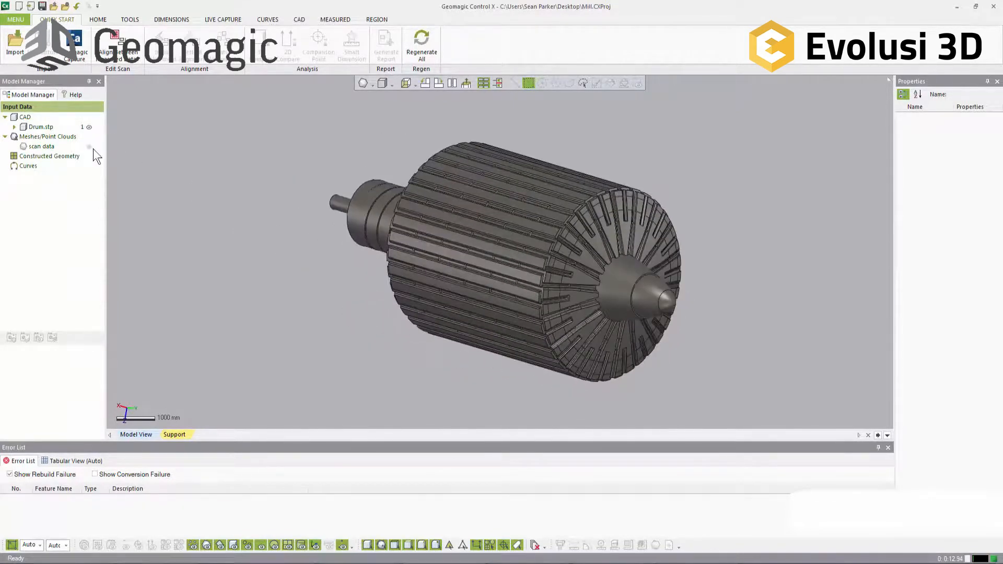
click(89, 127)
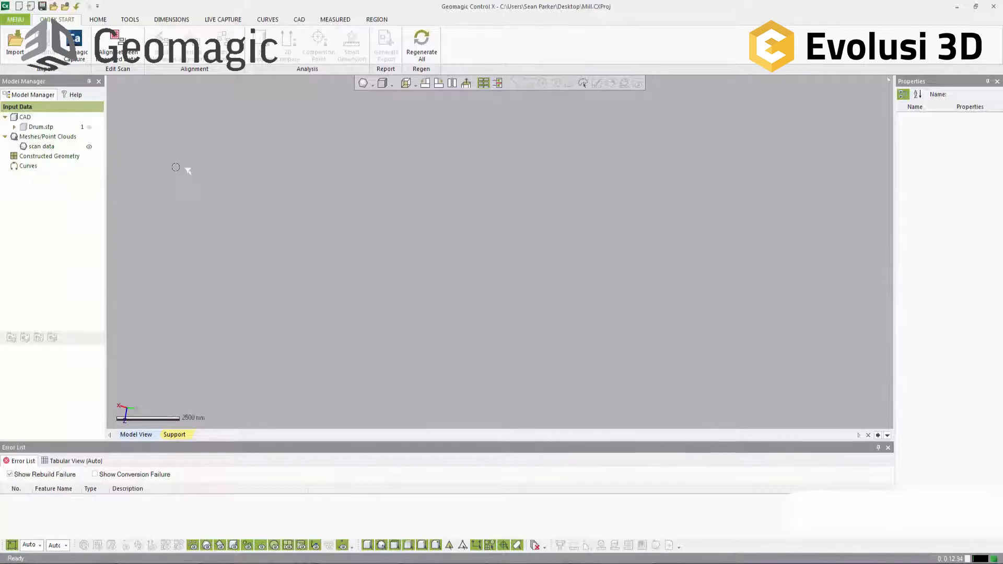
right_drag(524, 182, 511, 202)
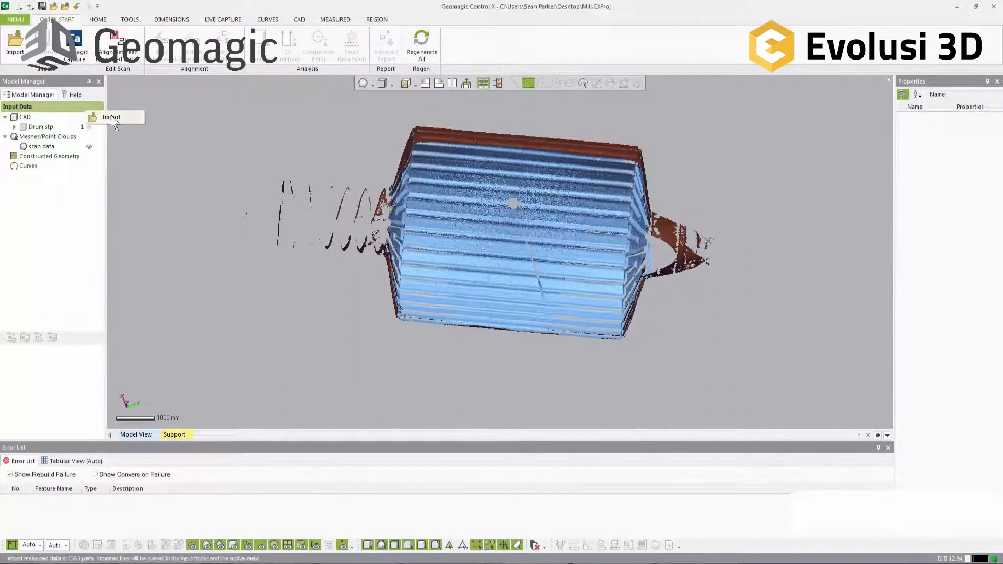
Step: Create a new result data set in the project
right_click(36, 198)
click(48, 198)
click(187, 107)
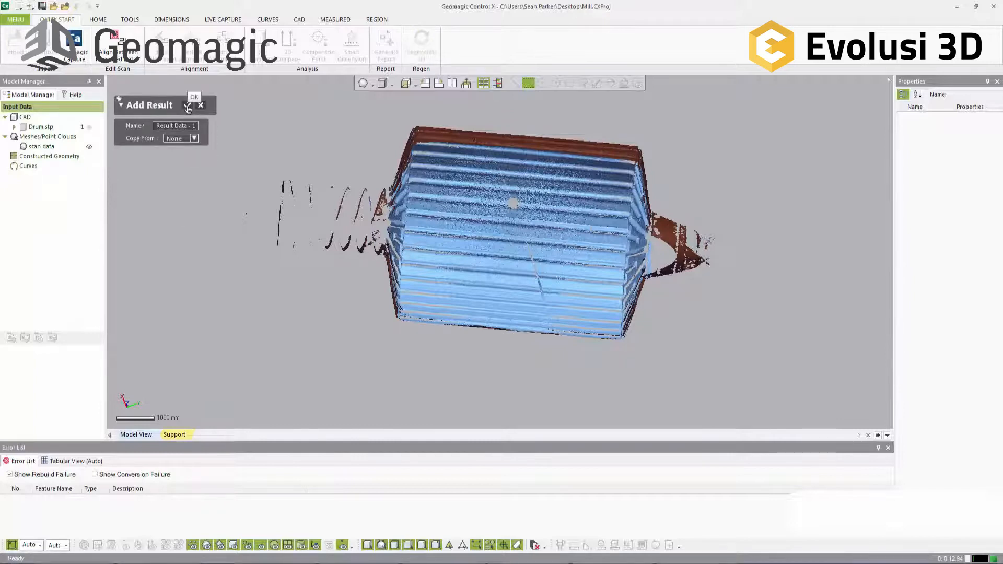
Step: Add both the Drum.stp CAD model and the scan data mesh from the input data to Result Data - 1
click(56, 109)
right_click(45, 127)
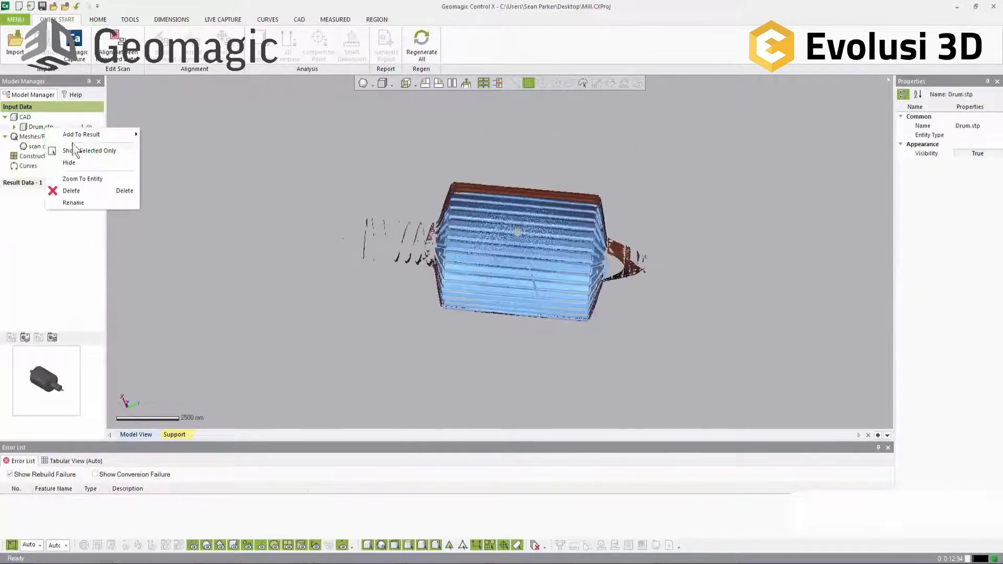
click(106, 151)
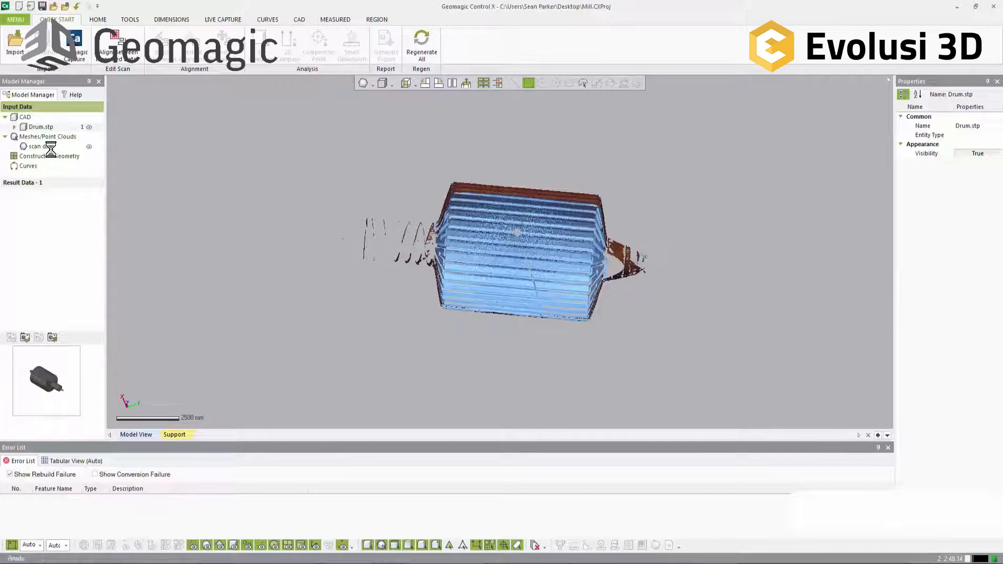
right_click(73, 150)
mouse_move(92, 151)
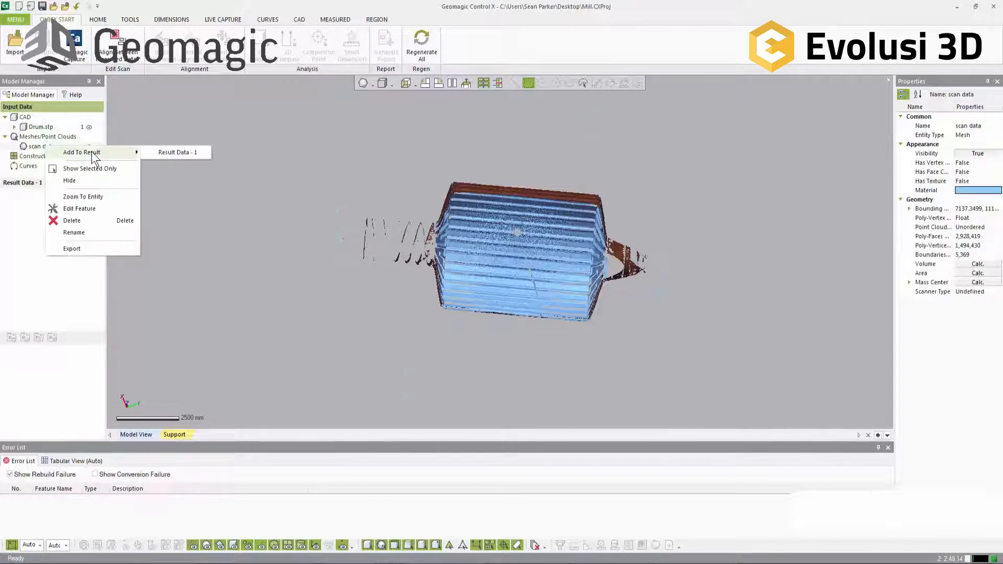
click(167, 153)
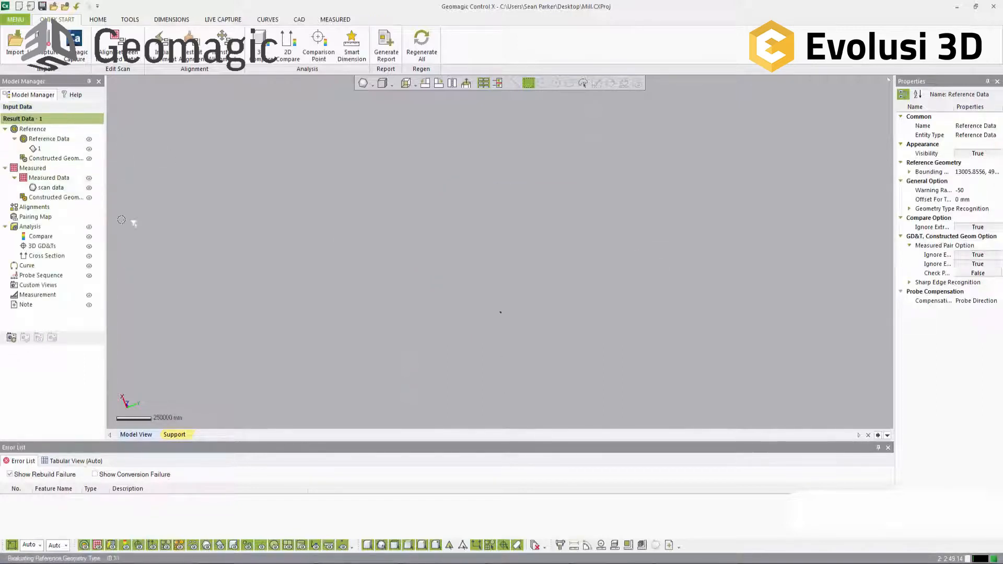
Step: Hide the measured data in Result Data - 1 and fit the reference drum model in the view
click(39, 149)
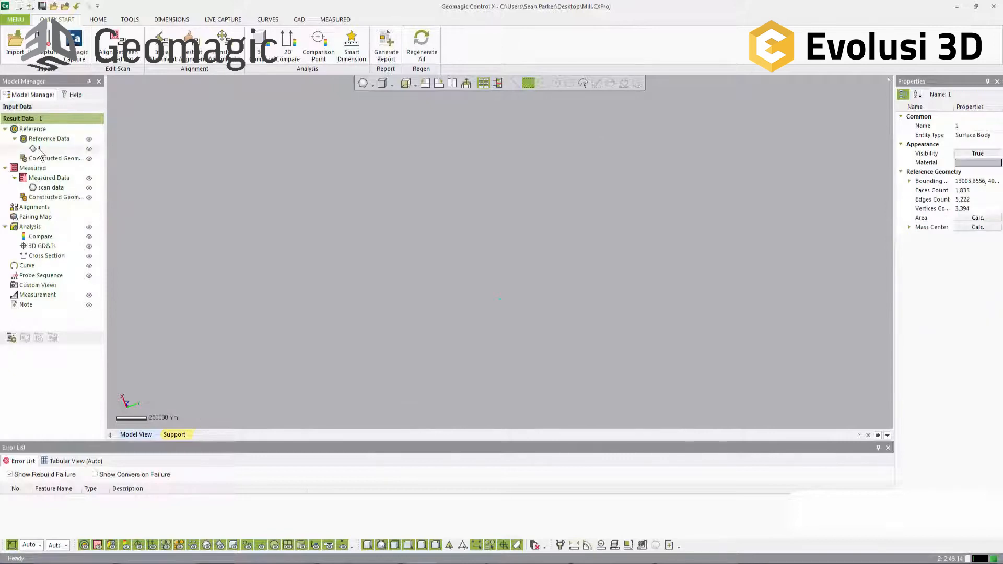
click(254, 235)
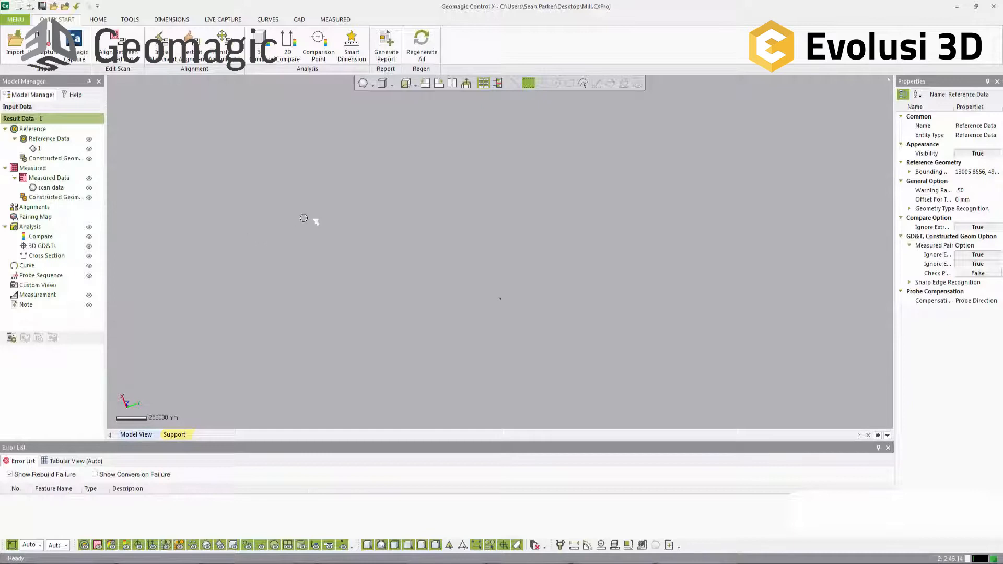
click(88, 178)
click(35, 149)
click(35, 149)
key(ctrl+f)
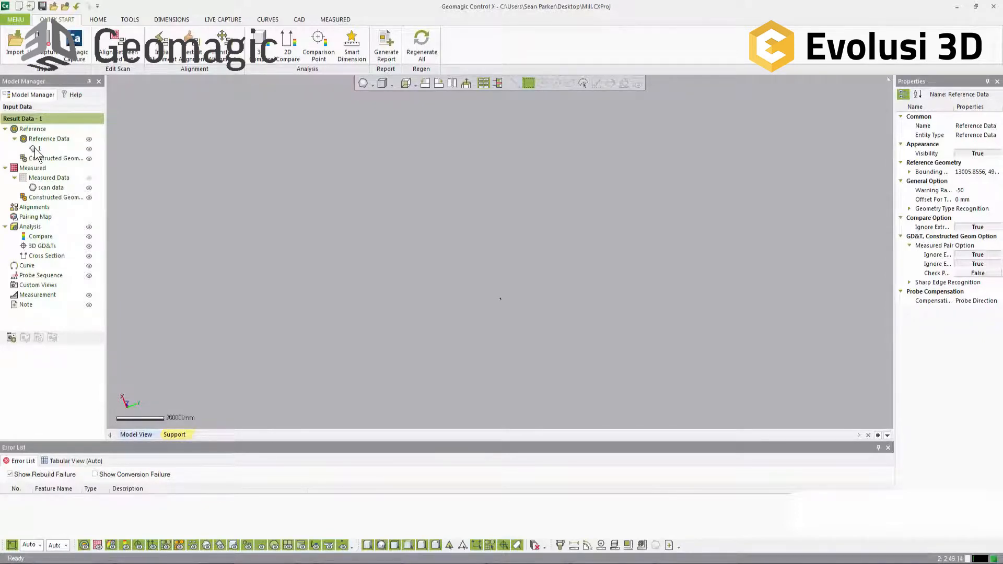
right_drag(483, 150, 376, 259)
scroll(511, 275, up, 4)
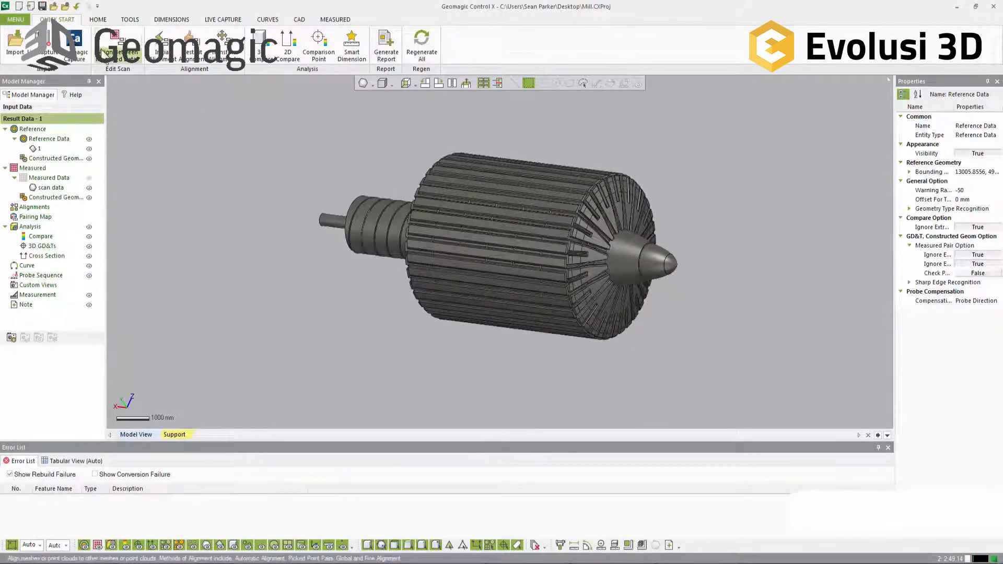
Step: Begin a constructed reference vector and set its method to Definition
click(100, 20)
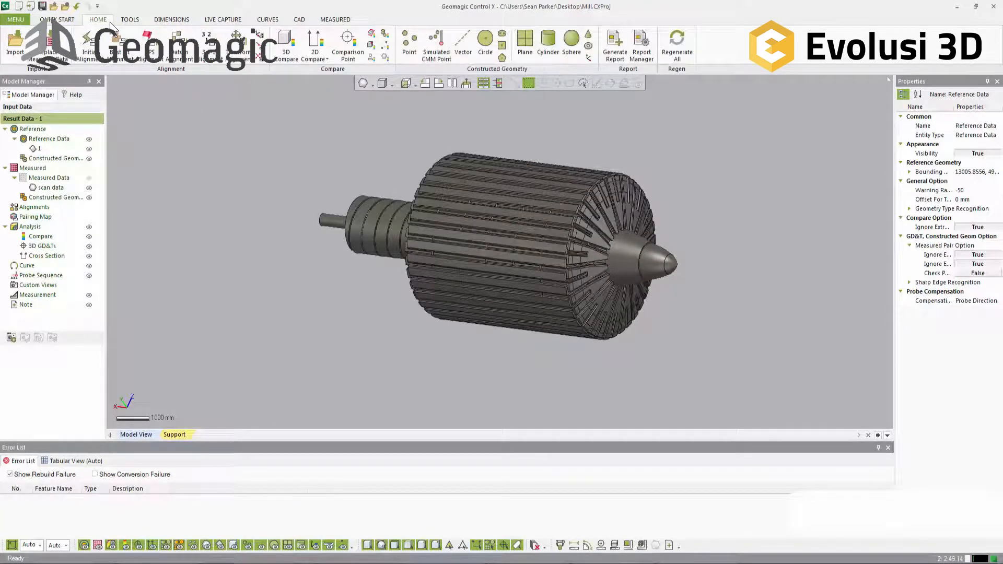
click(462, 55)
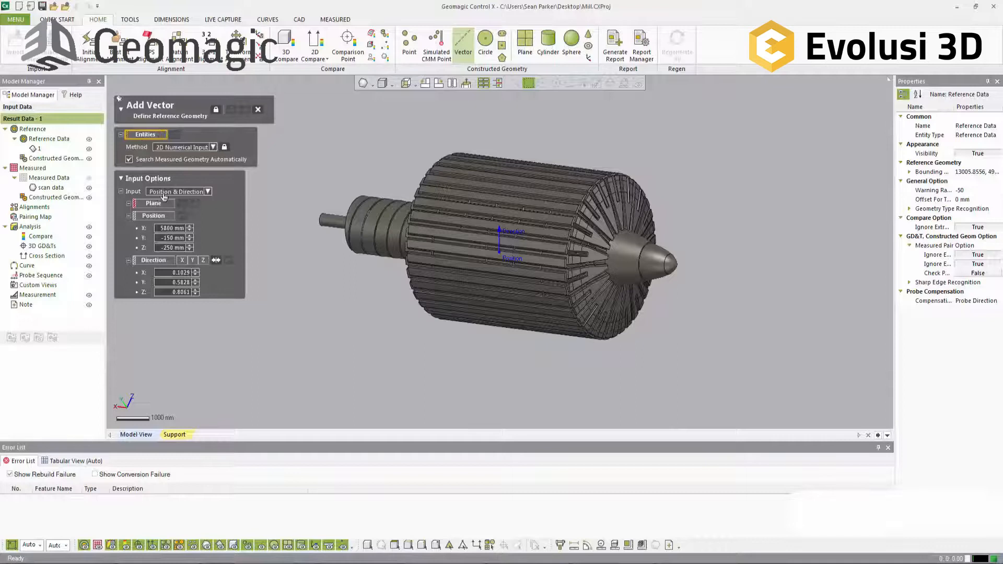
click(177, 148)
click(177, 157)
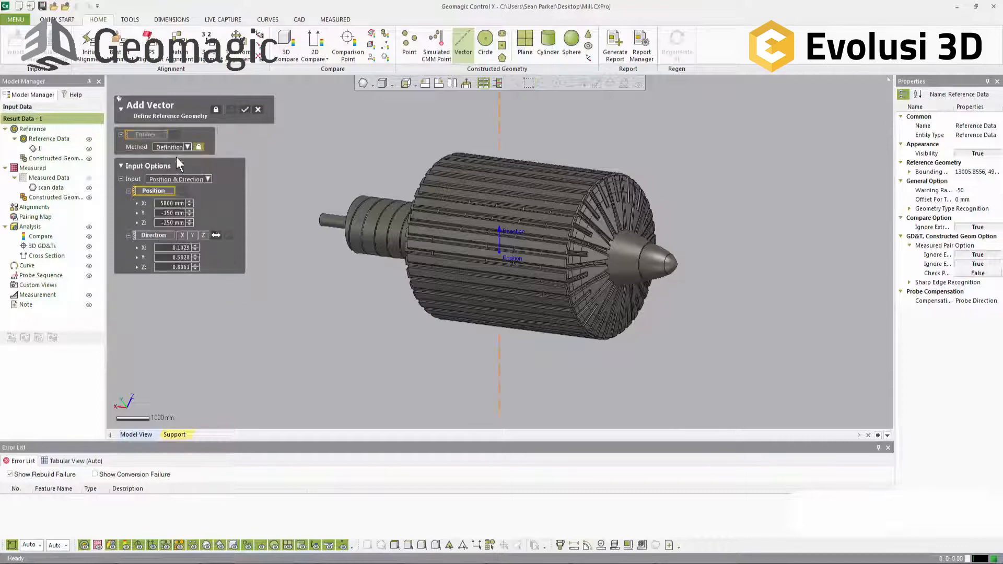
Step: Try to set the vector's position to X 0, Y 0 and Z 0 mm
double_click(176, 204)
text(0)
double_click(176, 214)
text(0)
double_click(174, 224)
text(0)
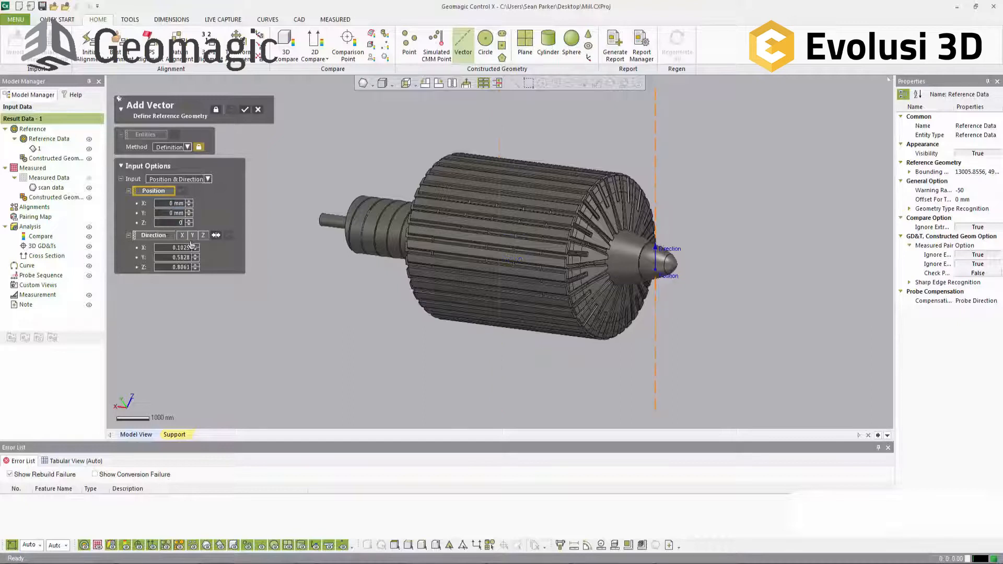
click(233, 254)
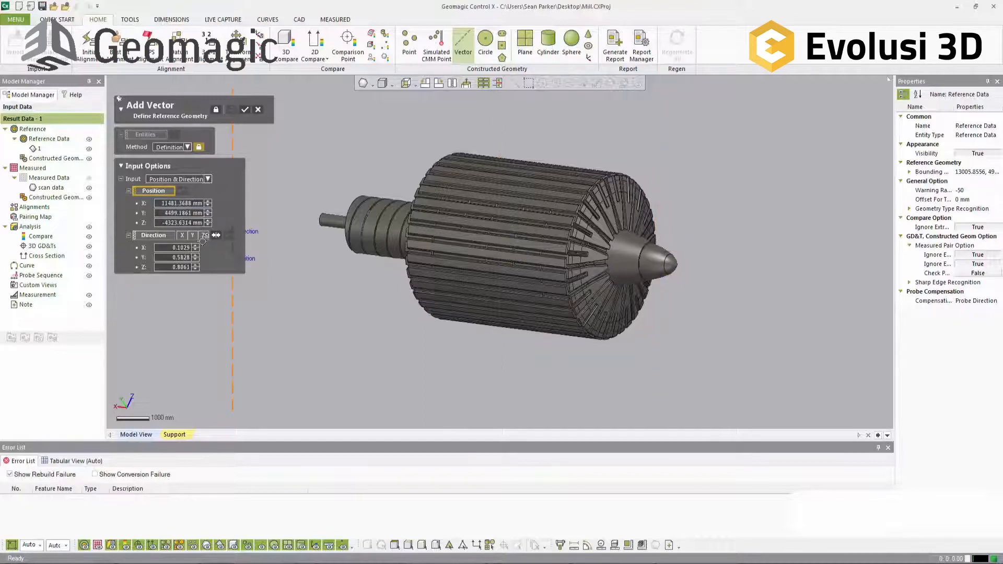
Step: Create the reference vector with its direction along X and its position at X 0, Y 0, Z 0 mm
click(182, 235)
double_click(186, 223)
text(0)
double_click(181, 214)
text(0)
double_click(181, 203)
text(0)
key(Return)
right_drag(673, 282, 646, 294)
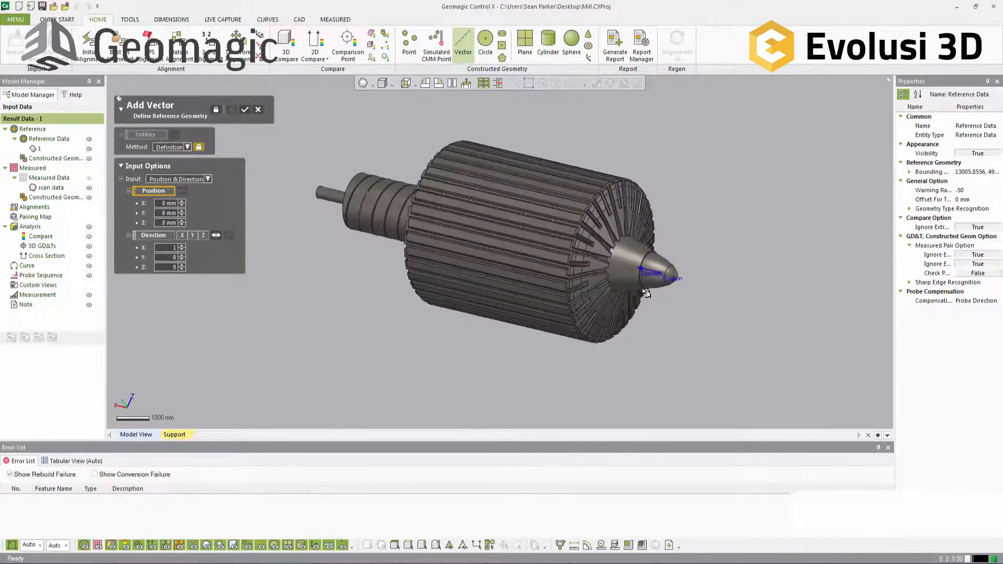
click(244, 112)
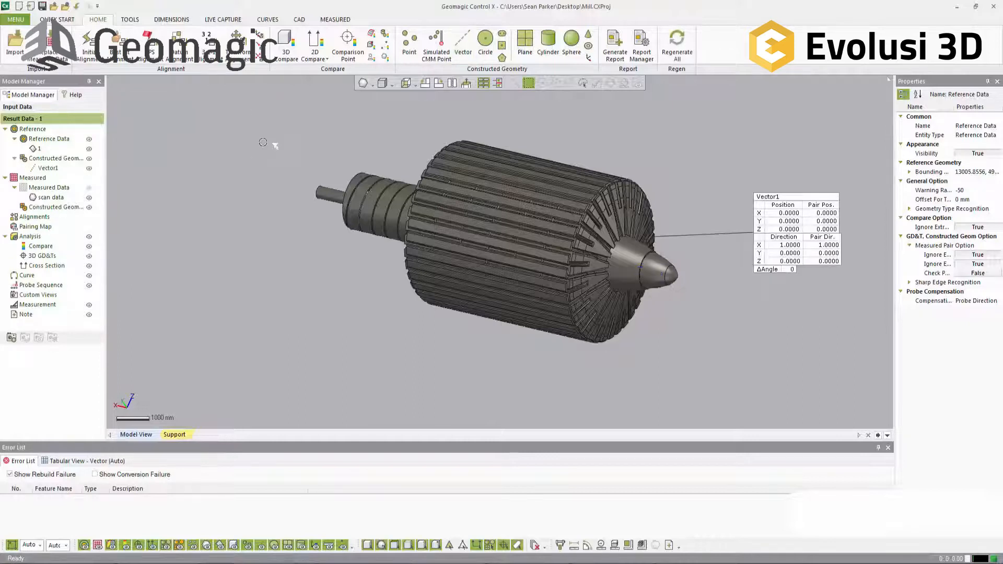
Step: Set Search Measured Geometry Automatically and Pair Geometry Background Generation to False in the preferences and apply the changes
click(66, 7)
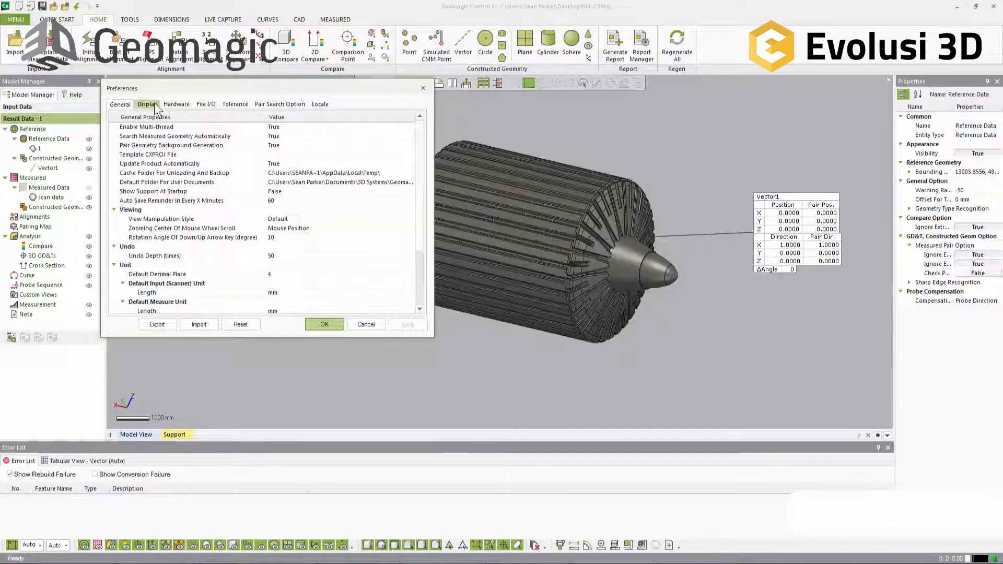
click(280, 136)
click(412, 136)
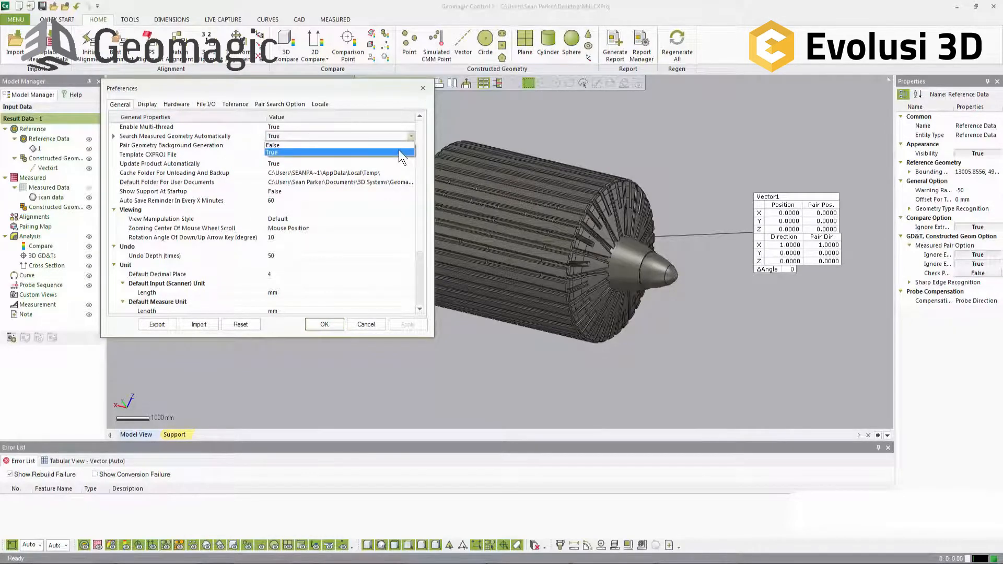
click(399, 145)
click(411, 145)
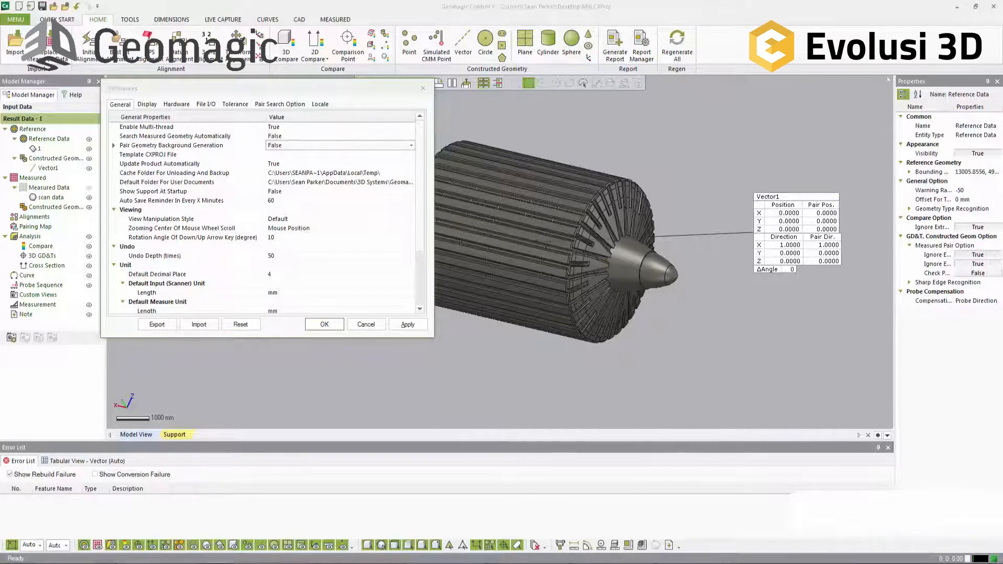
right_click(159, 563)
click(160, 546)
click(406, 325)
click(335, 326)
Step: Examine the drum and its vector from both ends, including the flat end face of the grooved shaft section
right_drag(458, 321, 695, 334)
right_drag(575, 386, 491, 347)
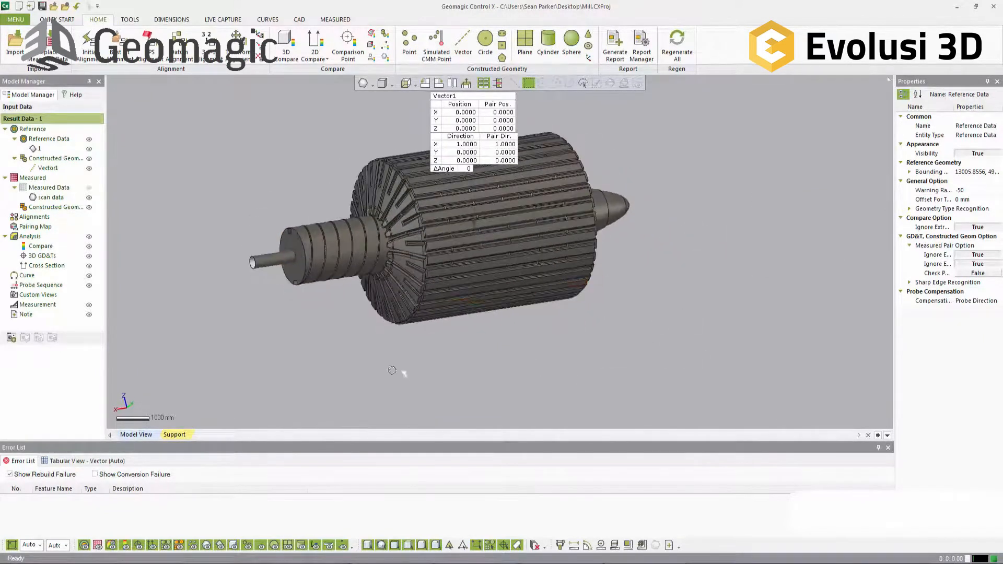
right_drag(604, 353, 506, 324)
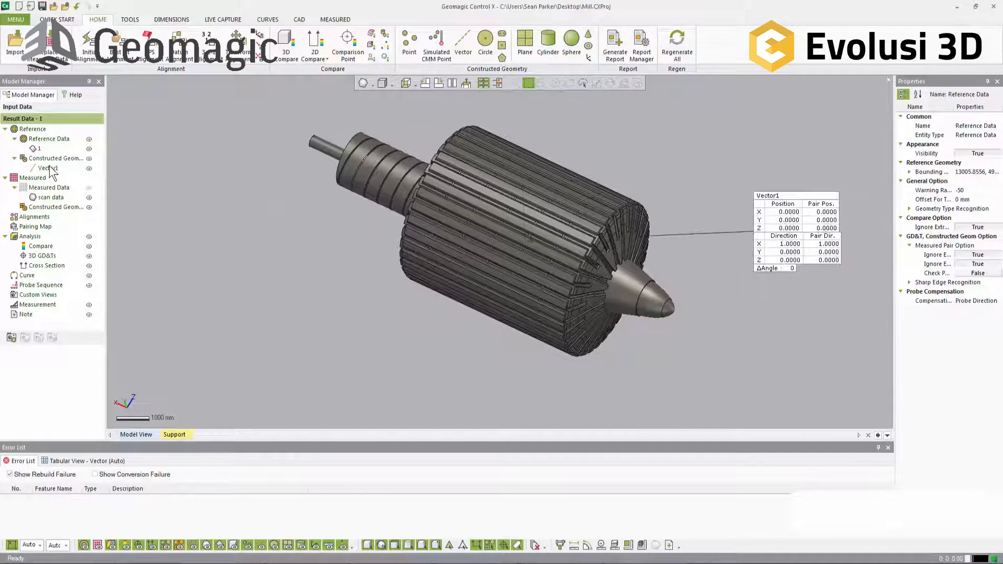
right_drag(334, 324, 543, 340)
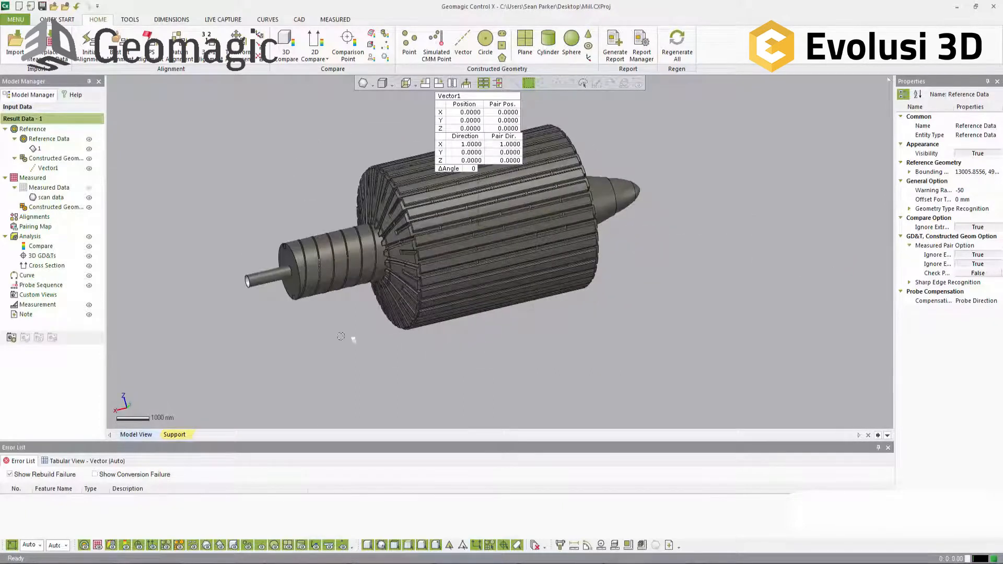
click(294, 280)
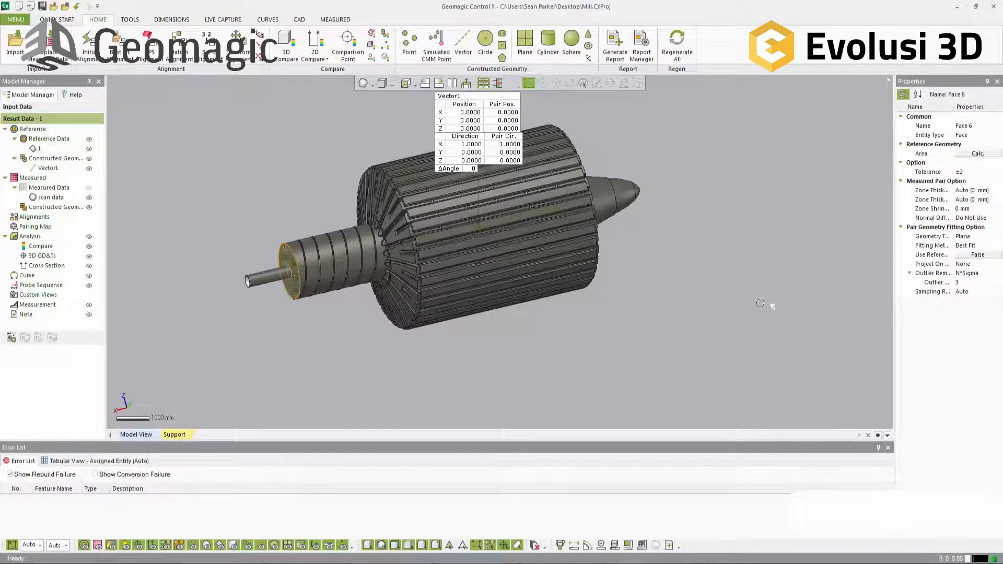
right_drag(791, 271, 673, 228)
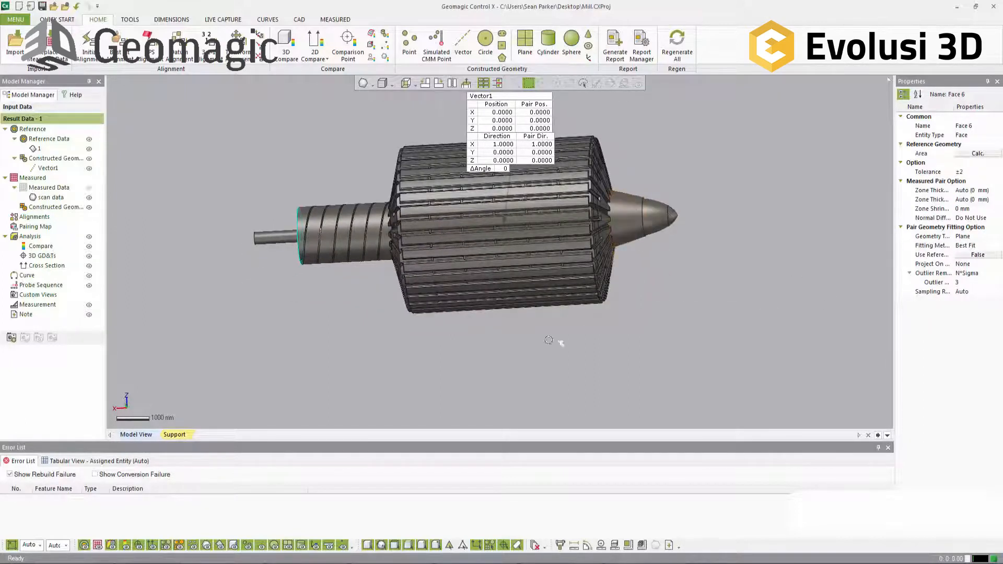
right_drag(537, 351, 394, 338)
click(394, 338)
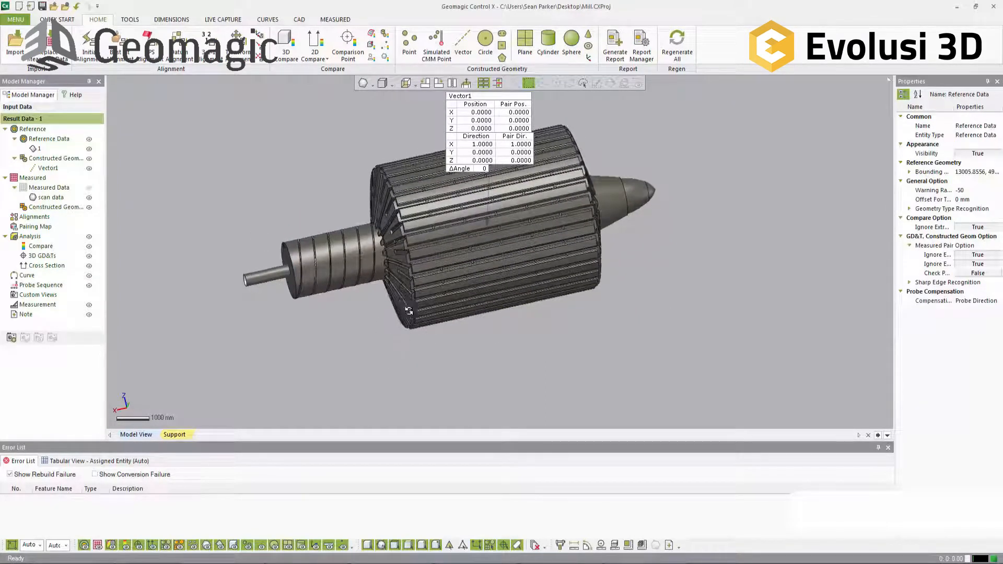
right_drag(397, 317, 456, 296)
mouse_move(448, 297)
right_down()
mouse_move(458, 296)
mouse_move(224, 291)
mouse_move(340, 302)
mouse_move(368, 298)
mouse_move(355, 284)
mouse_move(459, 280)
right_up()
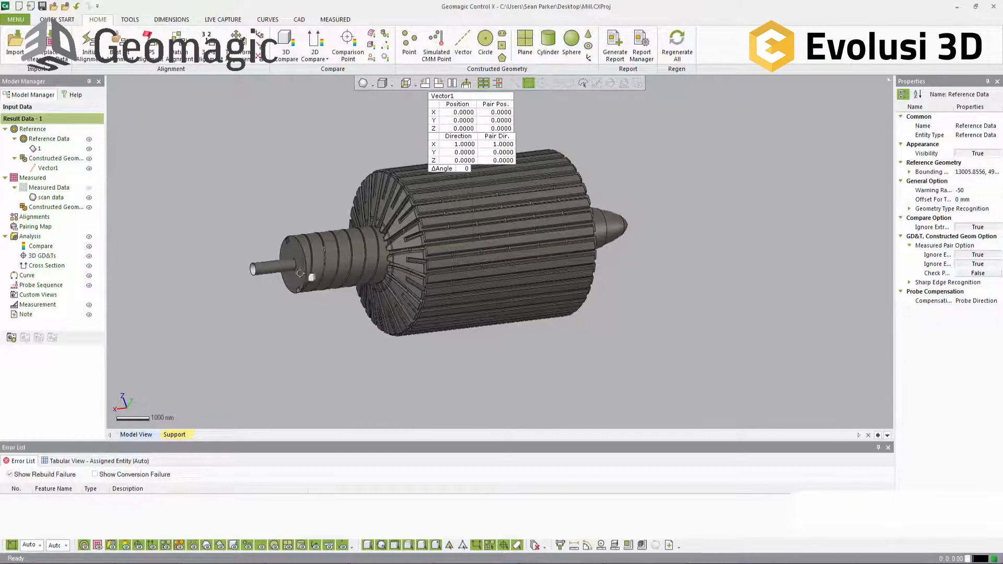
Step: Hide the reference data and the constructed geometry, and show the measured scan data of the drum
click(308, 279)
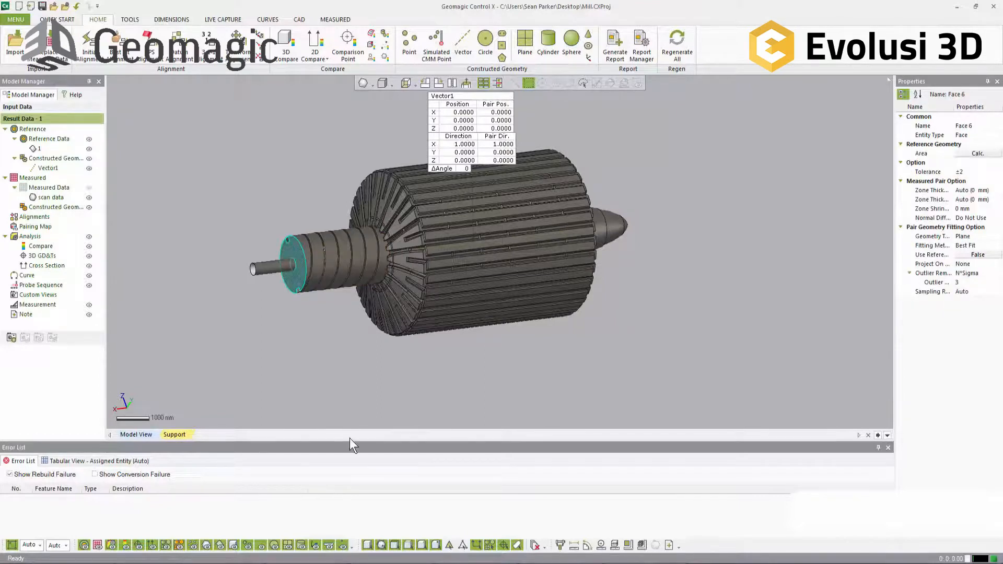
click(367, 378)
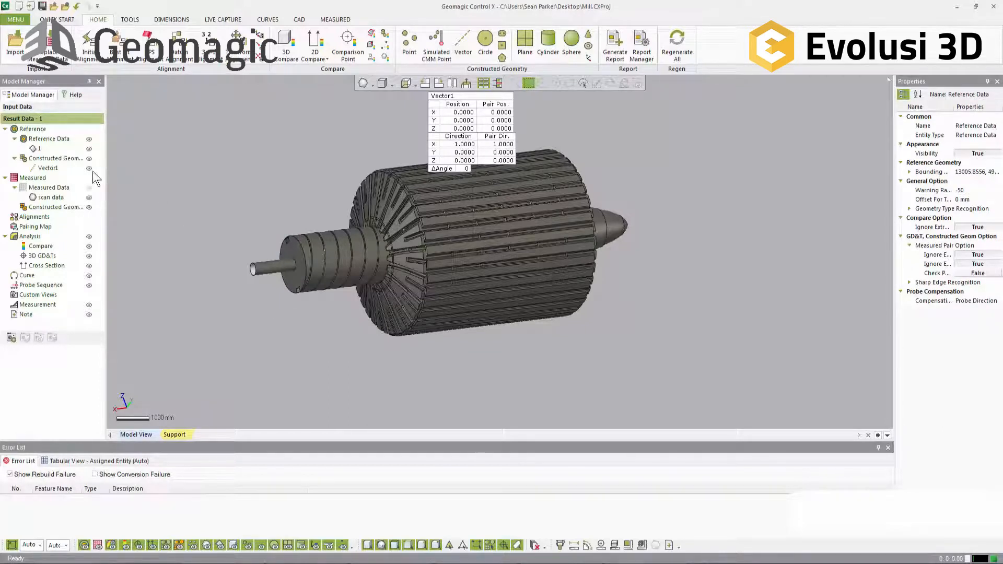
click(89, 139)
click(88, 187)
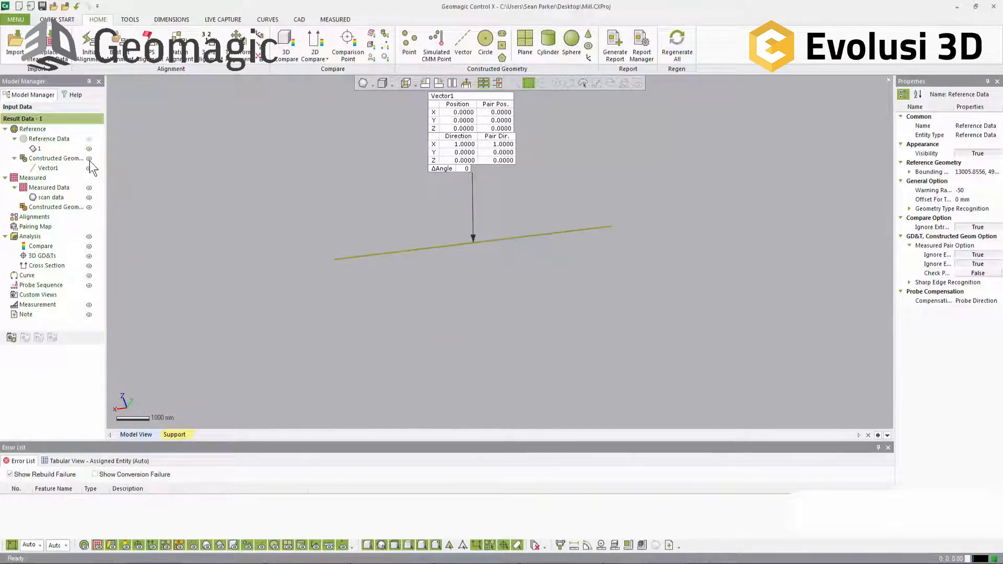
click(90, 160)
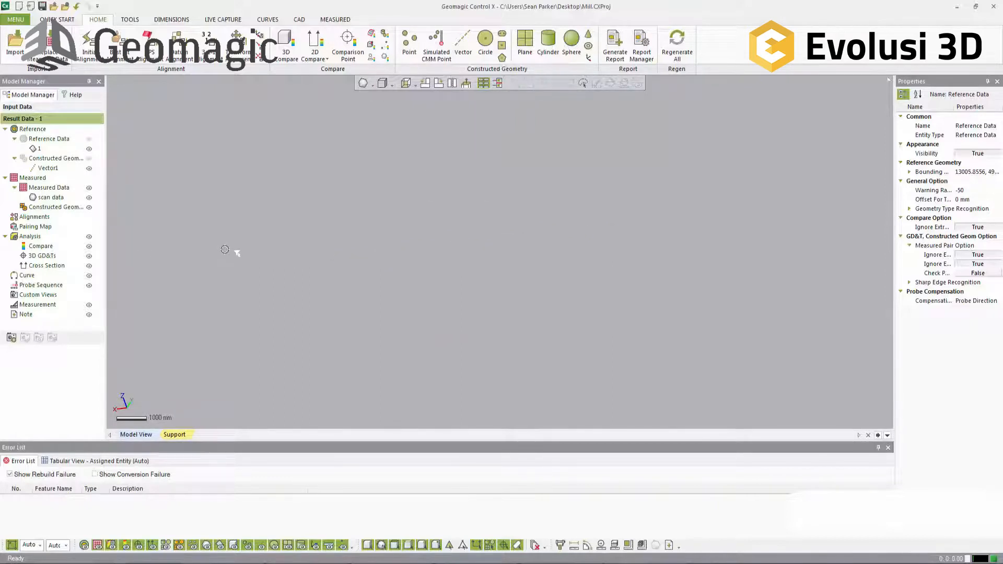
right_drag(602, 275, 369, 322)
scroll(368, 322, up, 5)
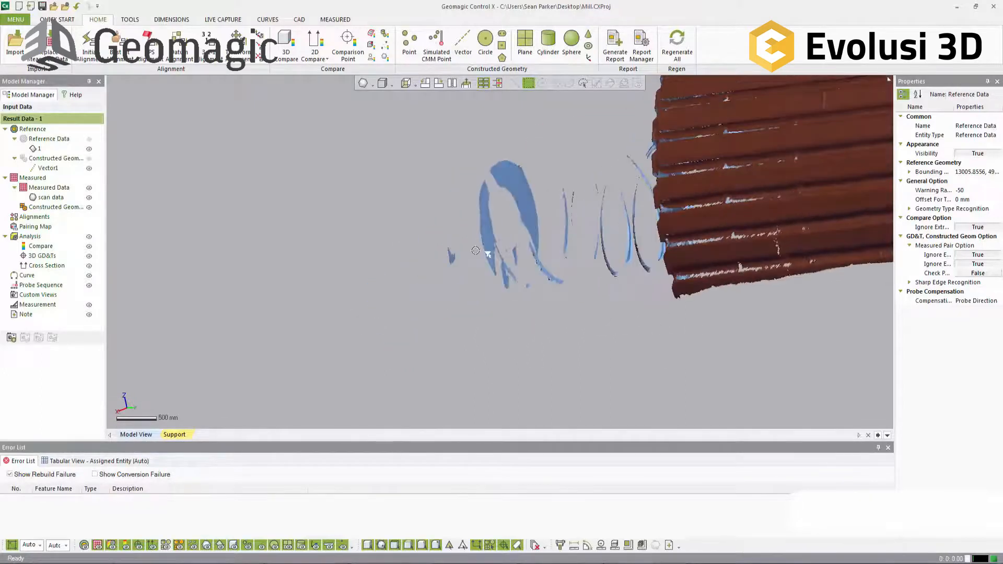
Step: Create a measured plane by best-fit extraction from the scanned flat end face of the grooved shaft section
click(525, 45)
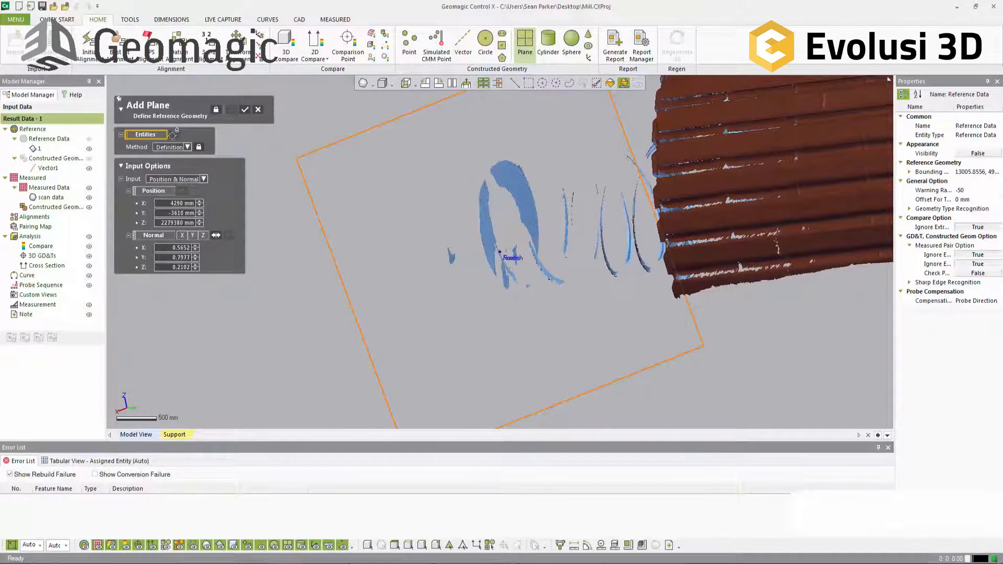
click(484, 217)
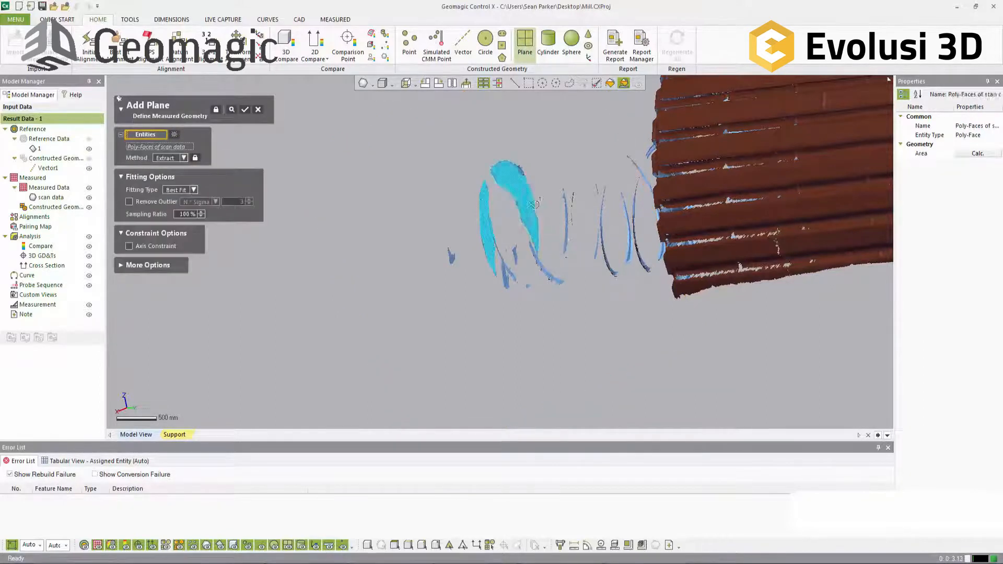
mouse_move(543, 219)
right_down()
mouse_move(583, 236)
mouse_move(559, 225)
right_up()
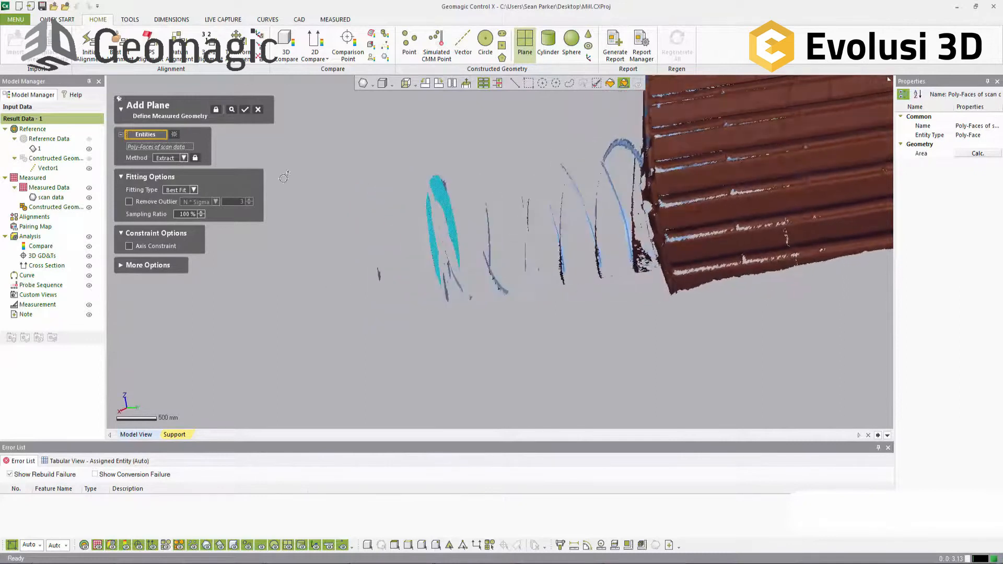
click(232, 112)
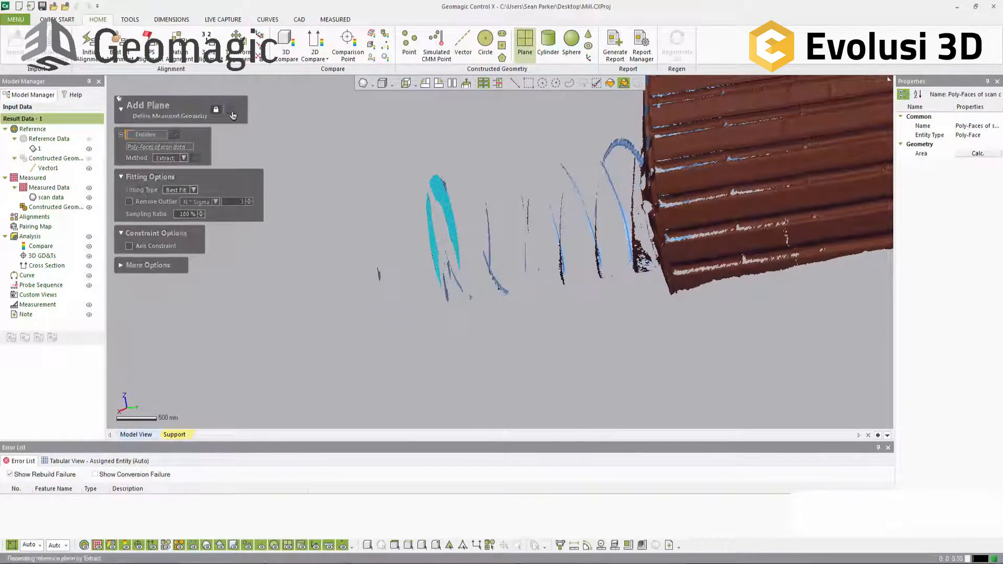
right_drag(470, 306, 421, 312)
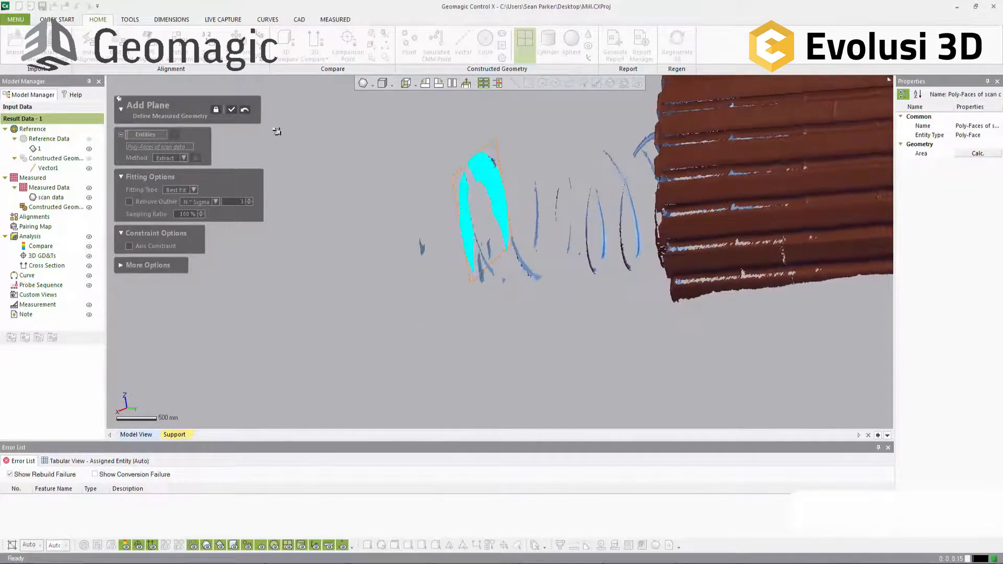
click(230, 110)
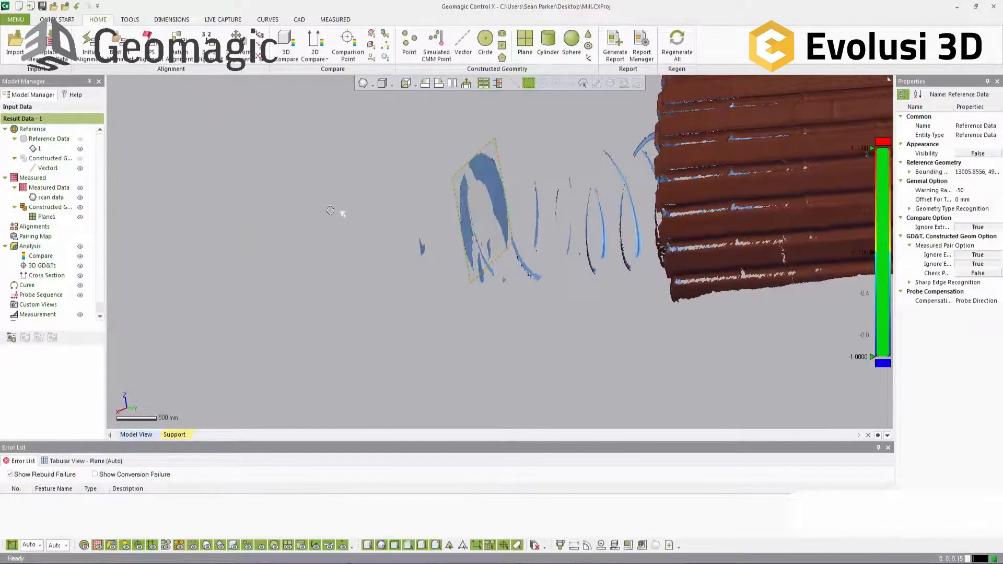
Step: Start a 2D GD&T cross section with the Offset method, using the shaft end-face plane as base plane
right_drag(330, 211, 358, 215)
scroll(358, 215, down, 3)
right_drag(352, 160, 367, 161)
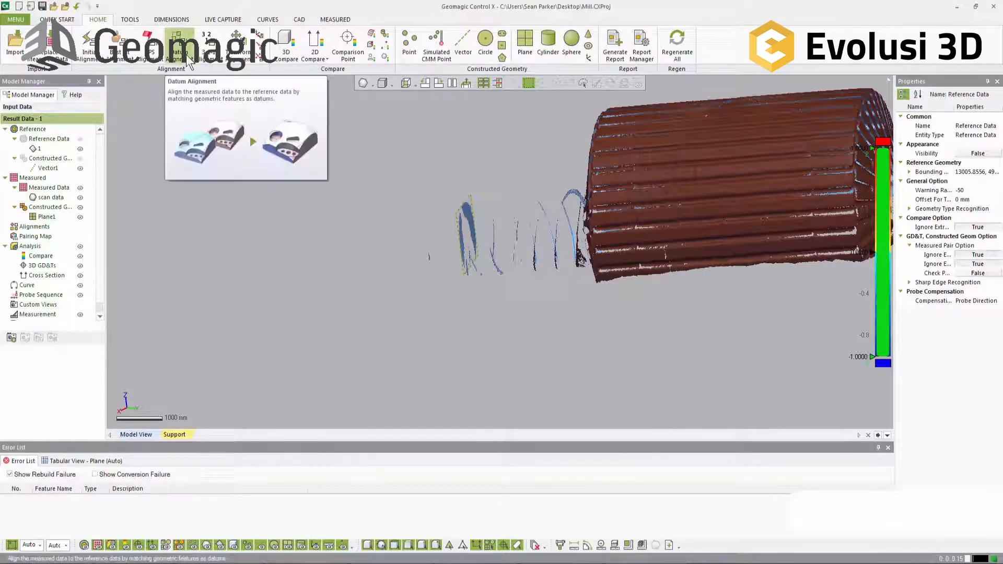
click(172, 19)
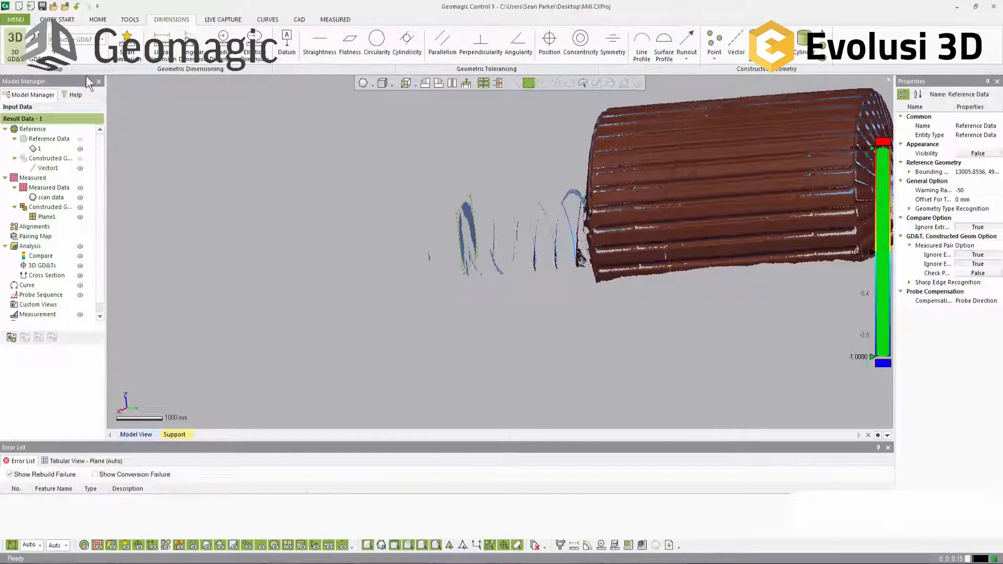
click(35, 46)
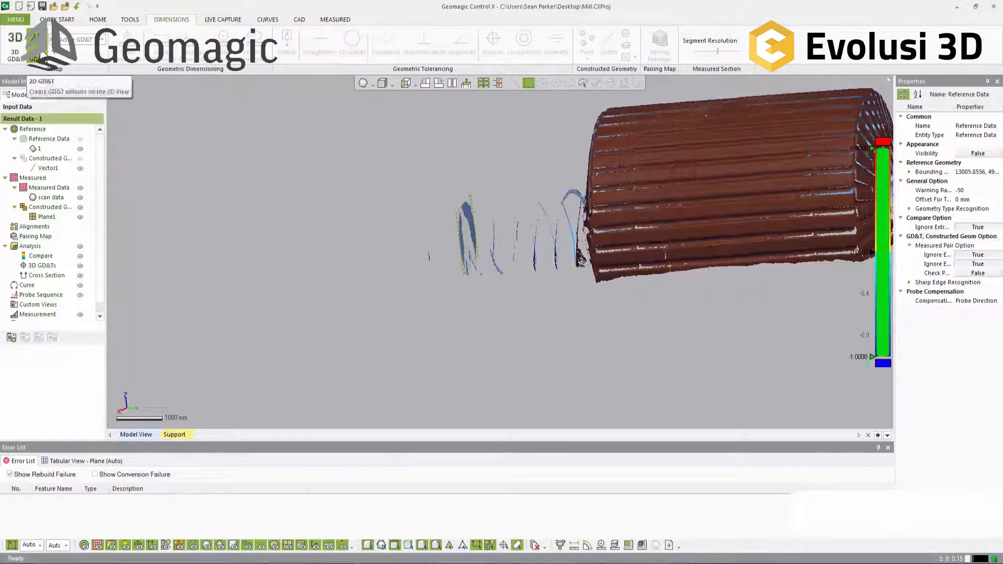
click(54, 52)
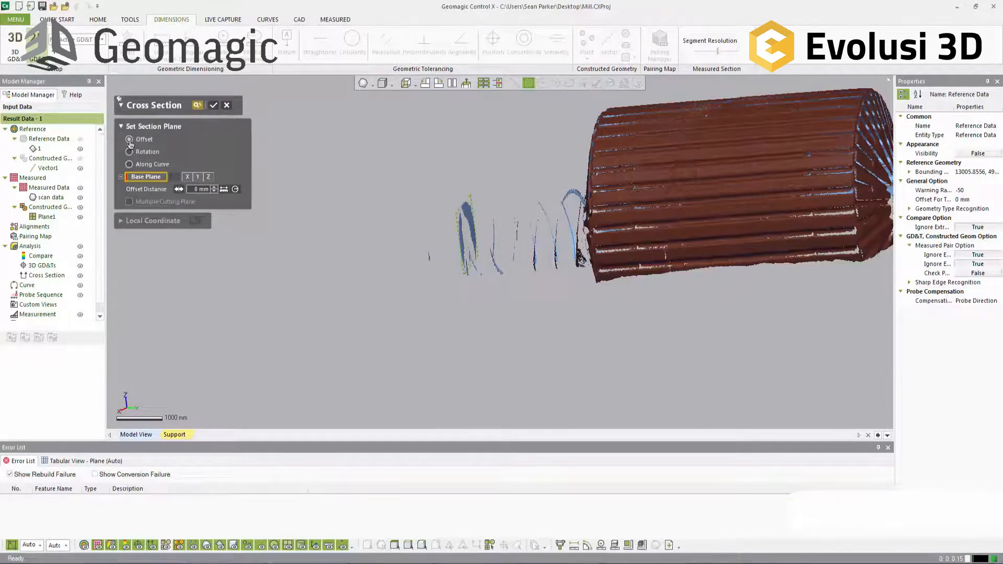
click(458, 211)
right_drag(629, 314, 504, 297)
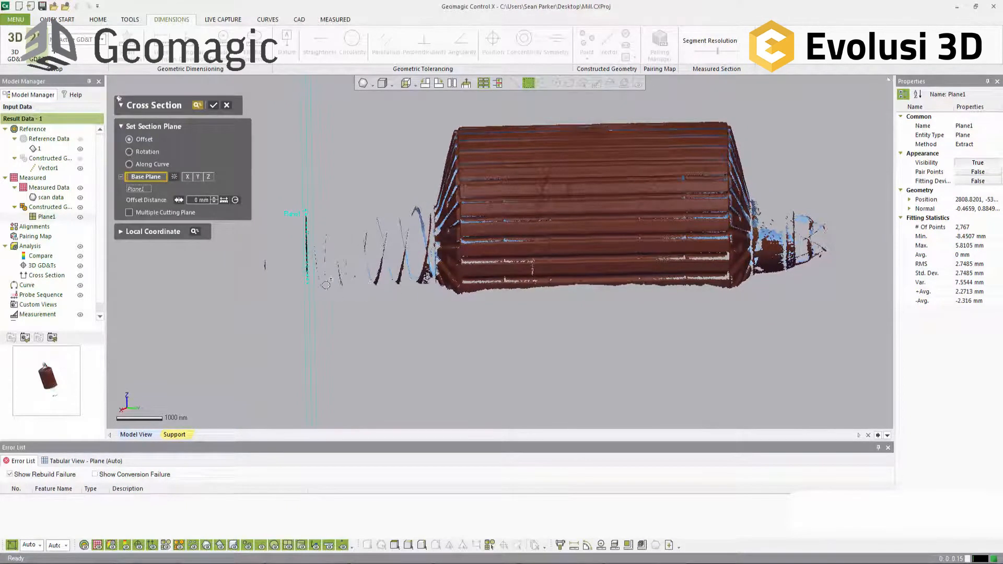
Step: Try section-plane offset distances such as 3000 mm and 4000 mm and compare where they cut the drum
click(202, 199)
text(3000)
key(Return)
right_drag(335, 239, 503, 249)
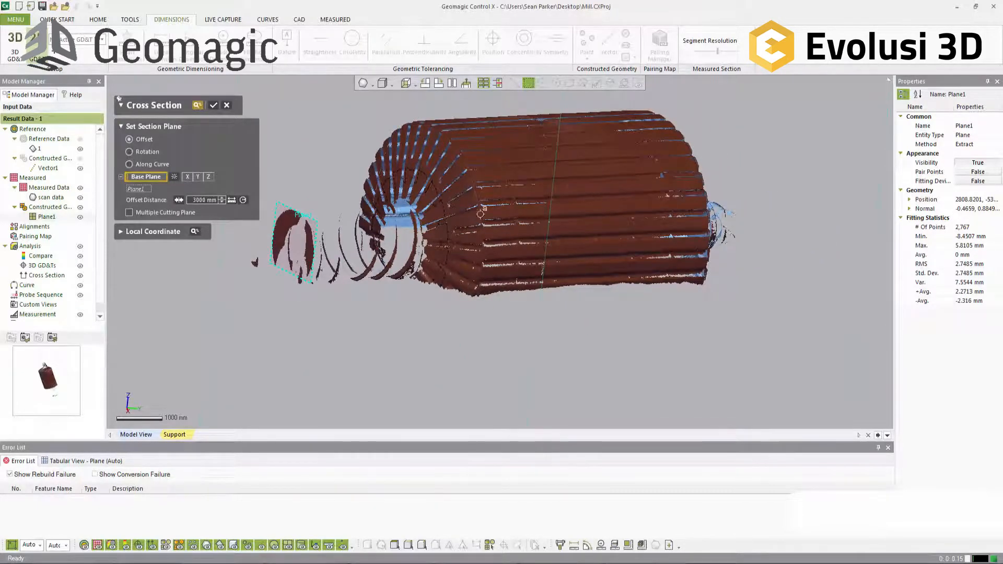
double_click(203, 200)
text(45)
key(Return)
right_drag(489, 276, 470, 287)
double_click(209, 200)
text(4000)
key(Return)
right_drag(532, 242, 489, 244)
right_drag(615, 273, 554, 269)
Step: Set the offset distance to 3500 mm and create the cross section near the start of the drum
click(207, 201)
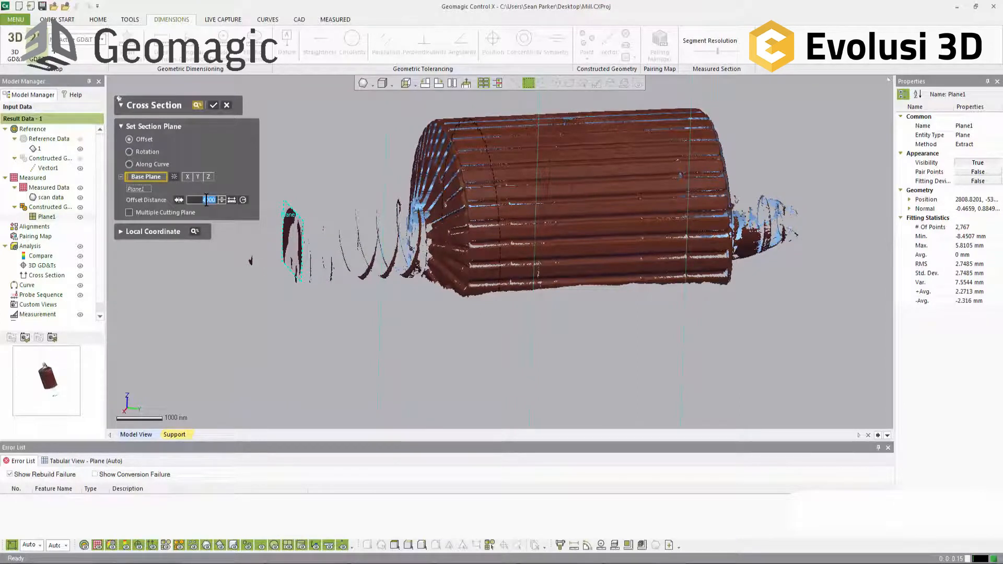
text(3500)
key(Return)
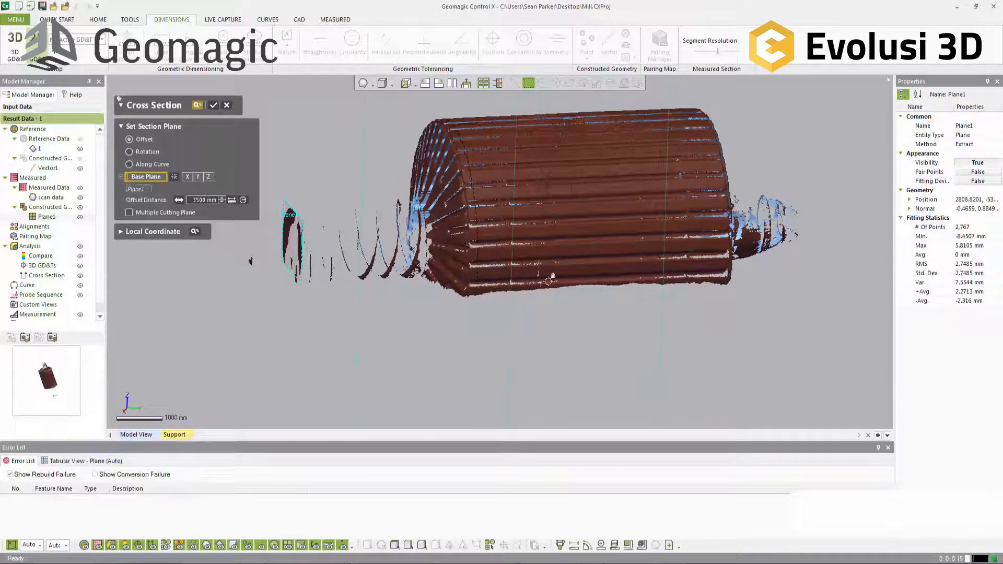
right_drag(570, 288, 537, 278)
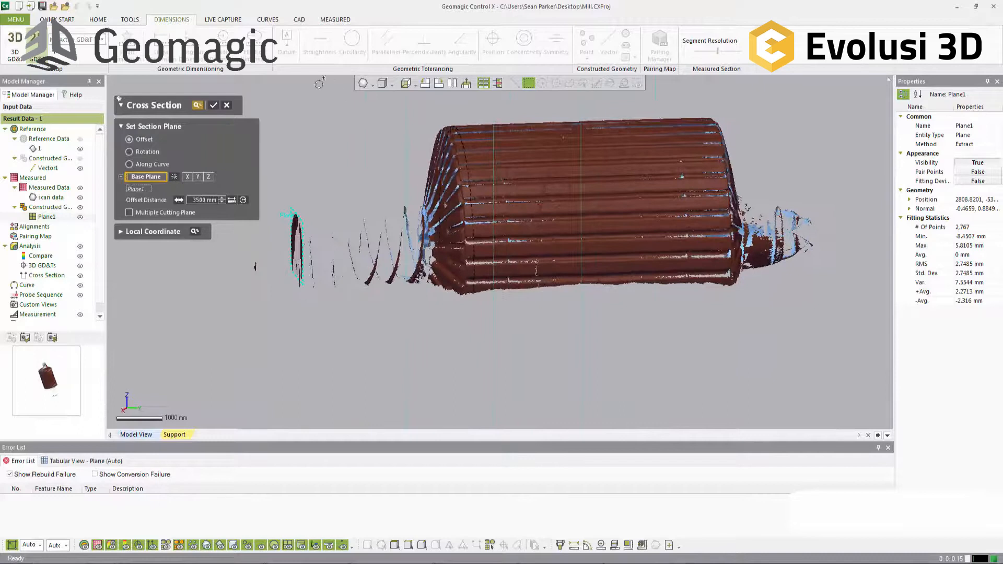
click(213, 107)
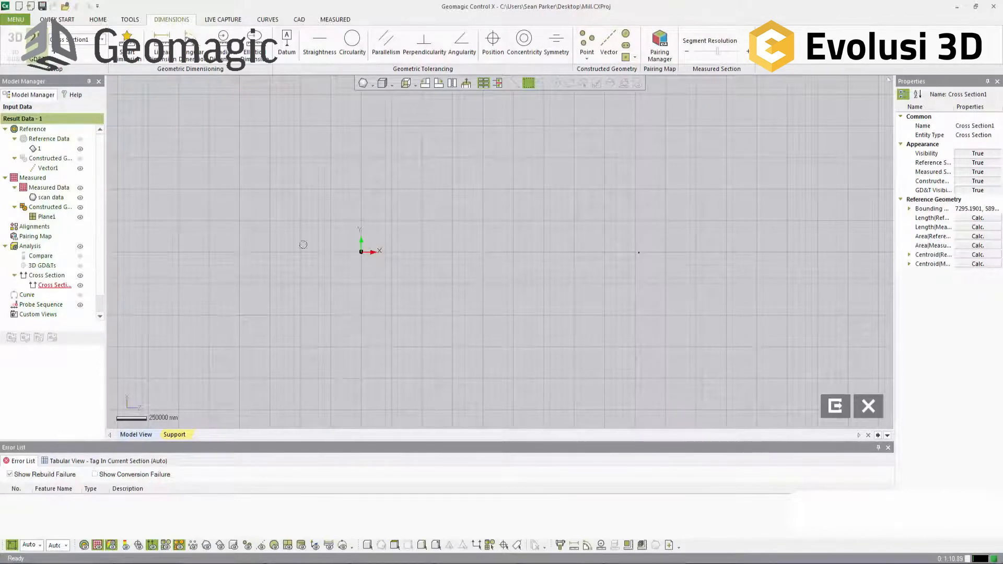
Step: Turn off the reference section's visibility in the cross section and frame the measured drum profile
scroll(366, 255, up, 10)
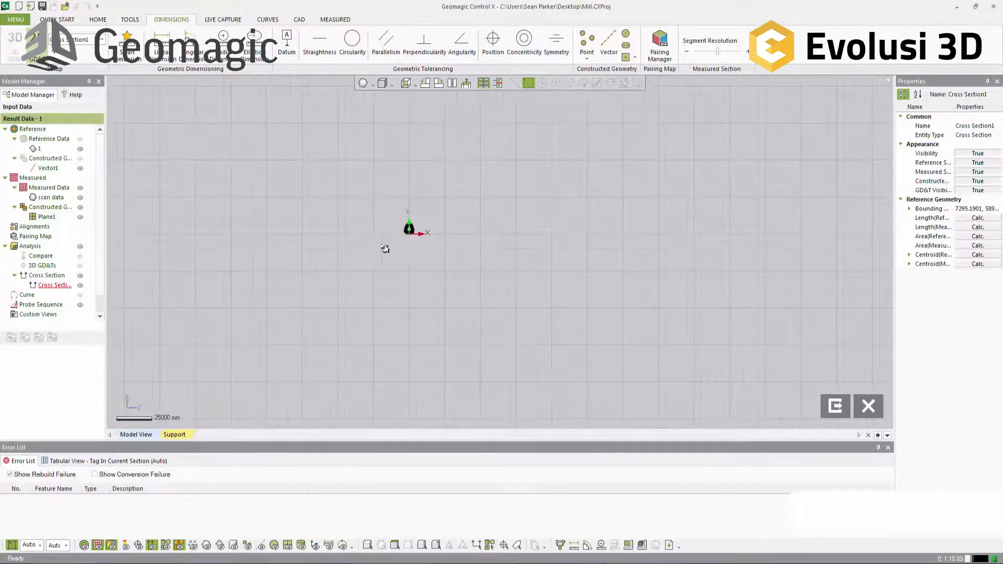
scroll(307, 156, down, 3)
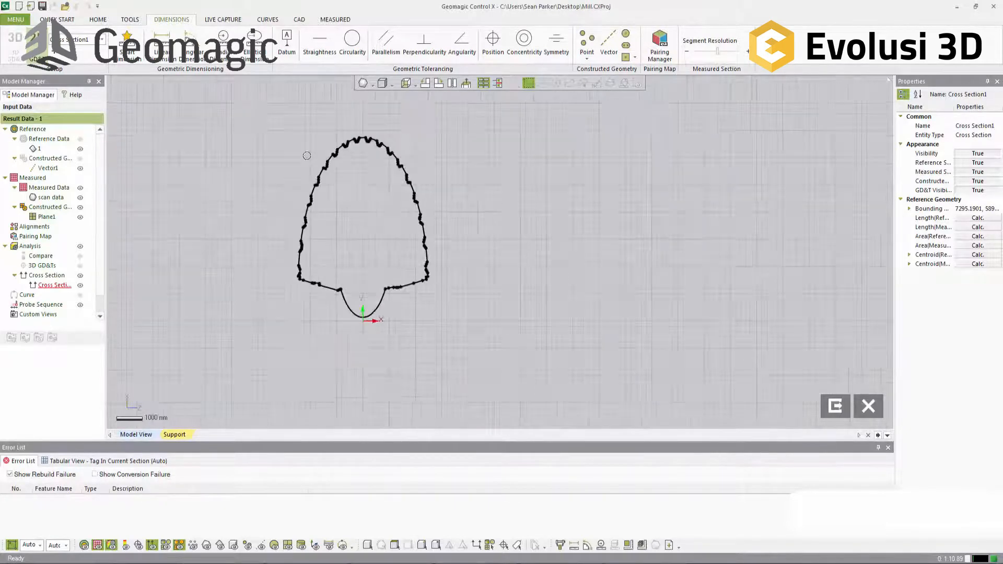
scroll(509, 249, down, 3)
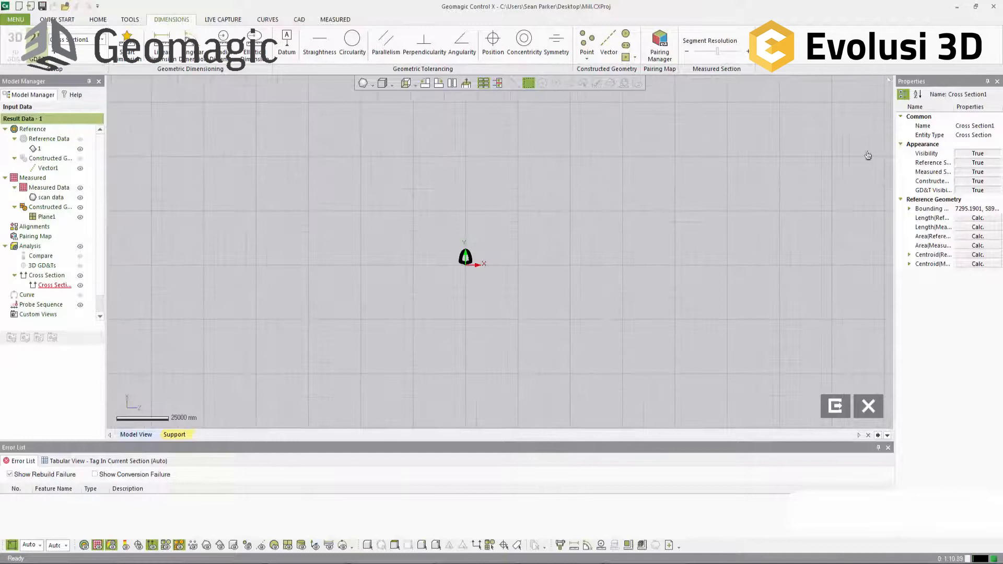
click(969, 164)
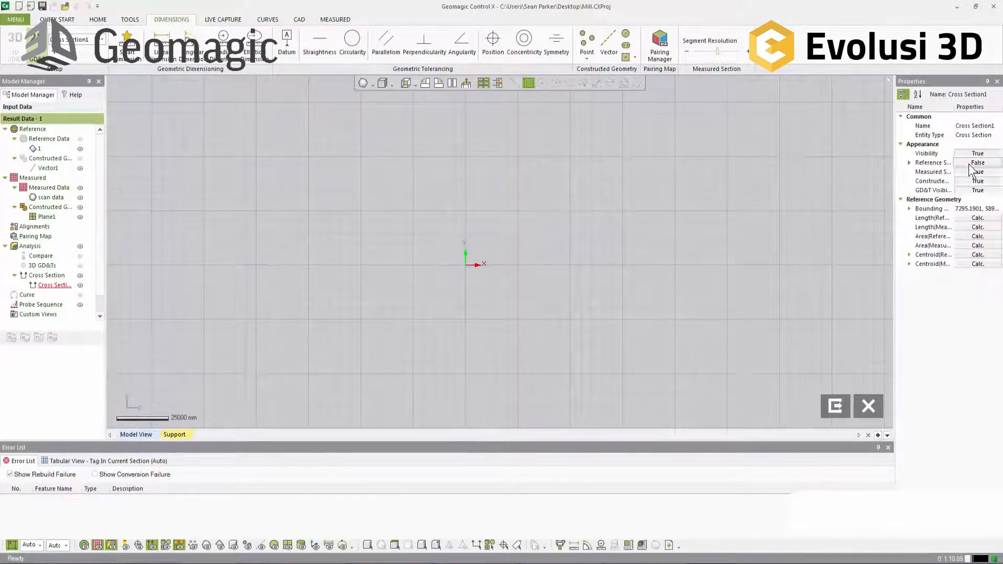
scroll(729, 285, down, 3)
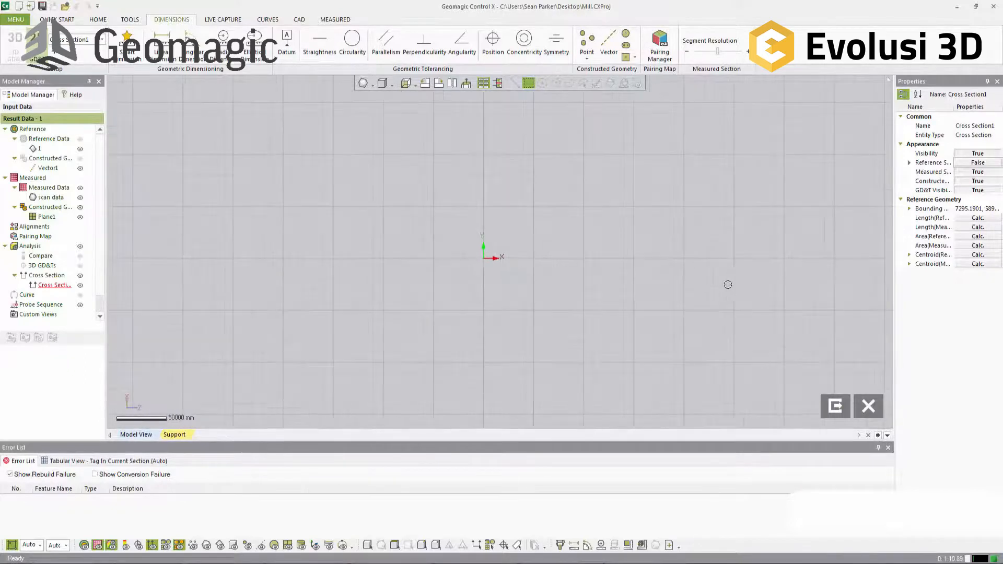
middle_drag(815, 253, 638, 252)
scroll(673, 249, up, 10)
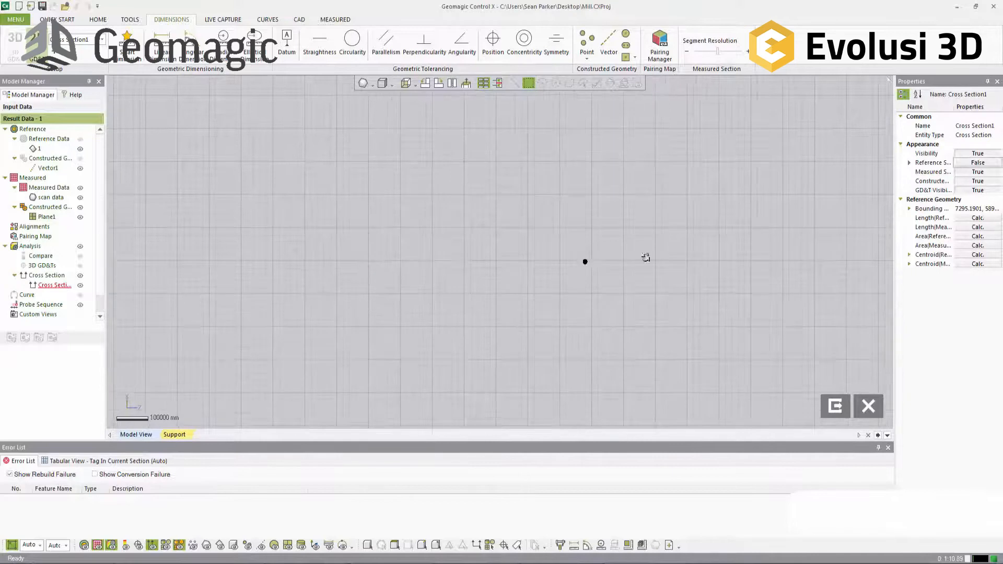
middle_drag(562, 391, 578, 240)
scroll(536, 240, up, 5)
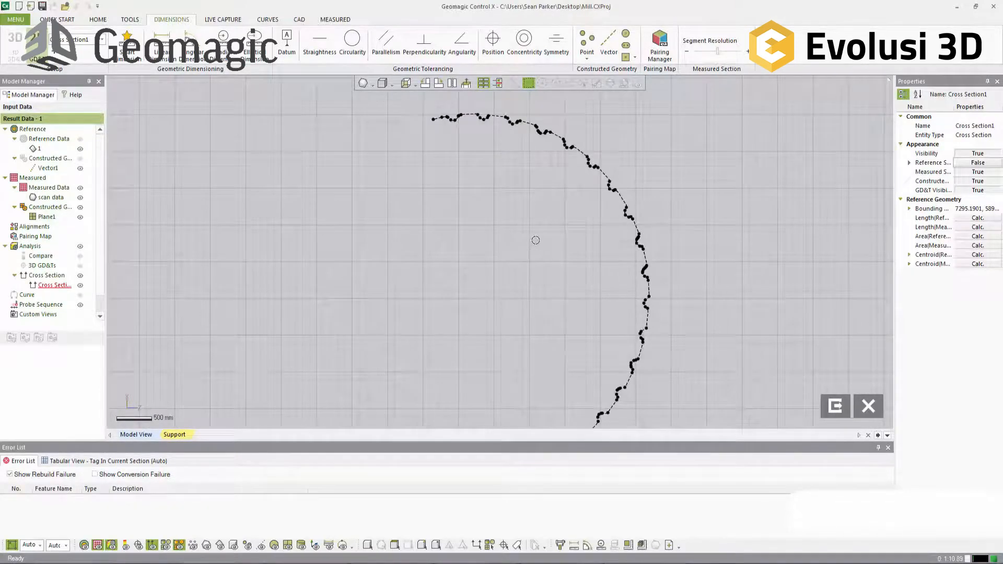
Step: Exit the first cross section and start a second offset section based on the same shaft end-face plane
click(835, 407)
click(55, 51)
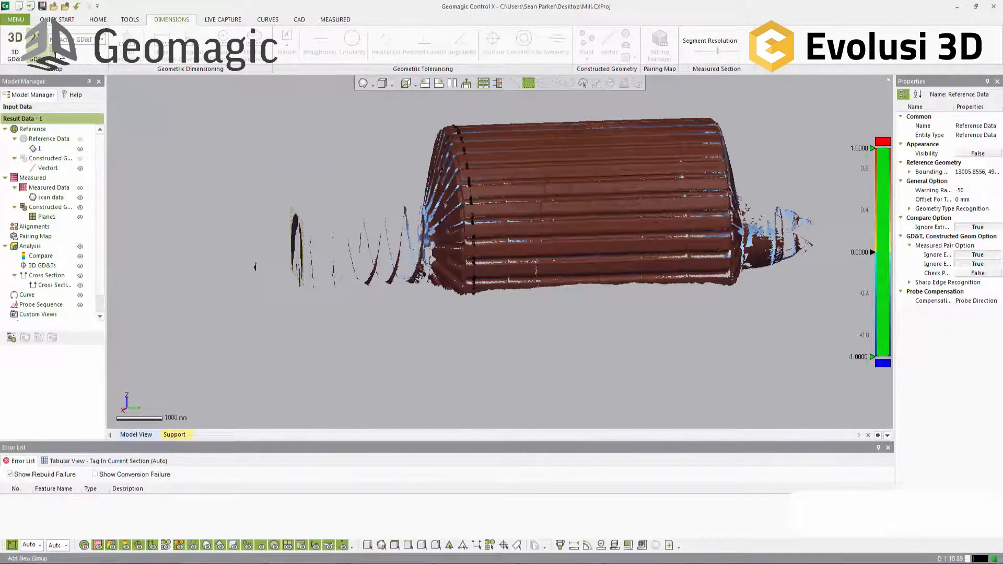
click(295, 219)
Step: Try an offset distance of 10000 mm for the second section and check where it cuts the drum
click(201, 200)
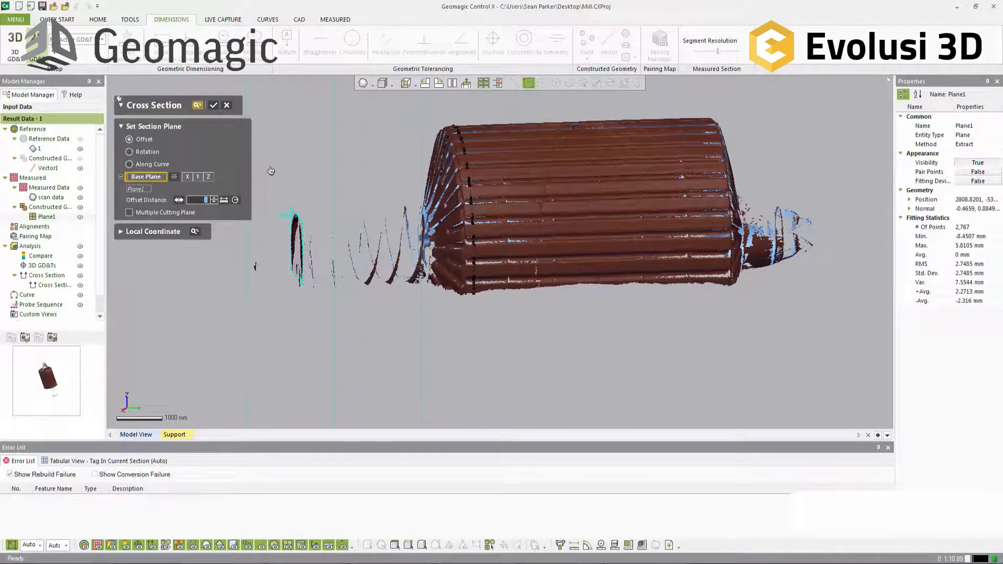
key(Return)
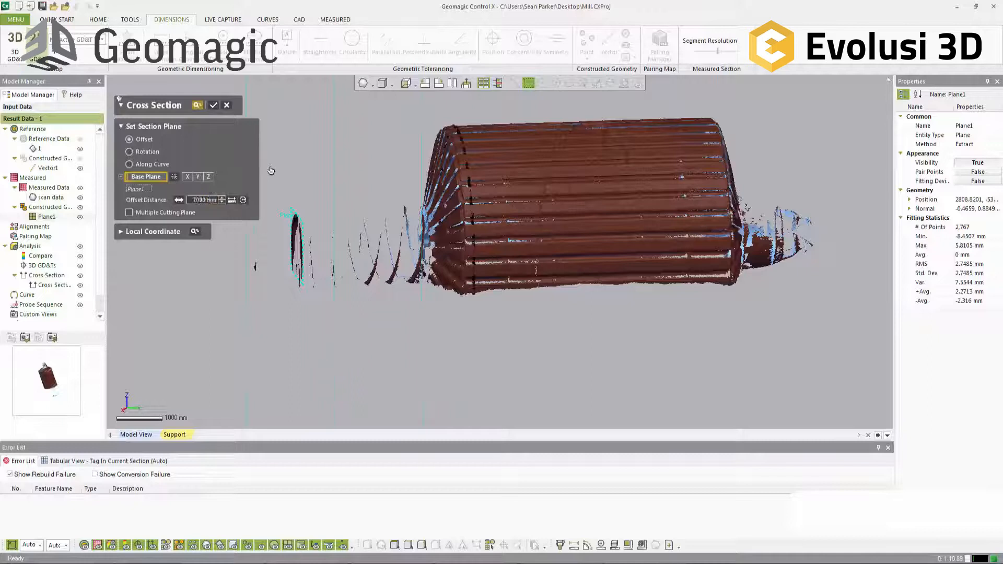
click(201, 200)
text(10000)
key(Return)
right_drag(517, 230, 477, 227)
Step: Set the second section's offset distance to 9000 mm and create the cross section near the drum's far end
click(202, 200)
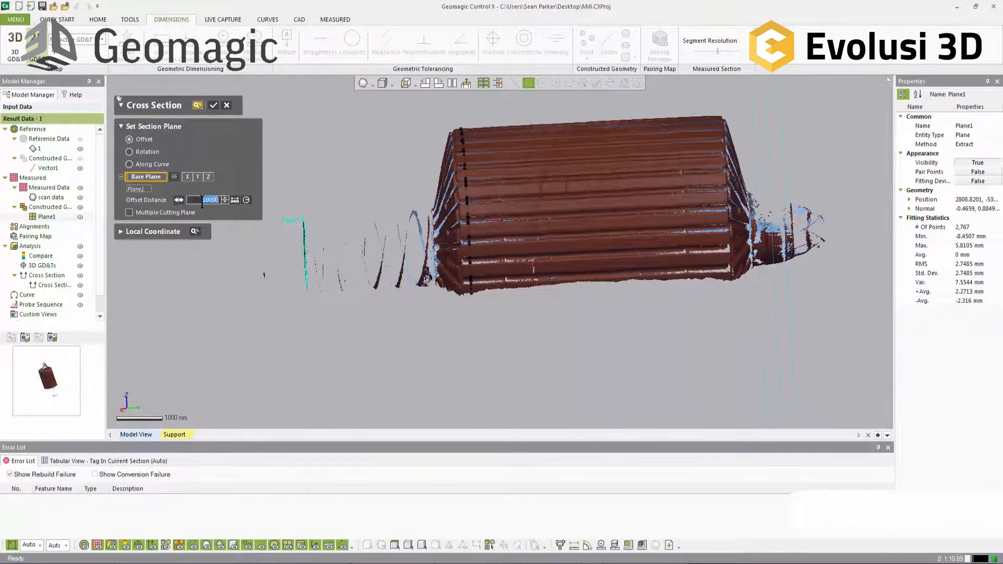
text(9000)
key(Return)
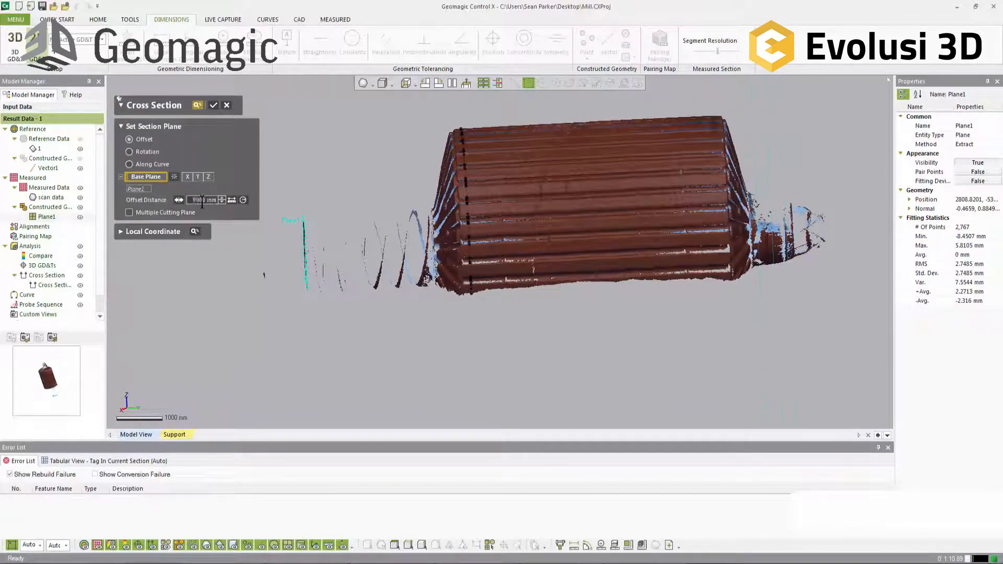
right_drag(674, 271, 760, 299)
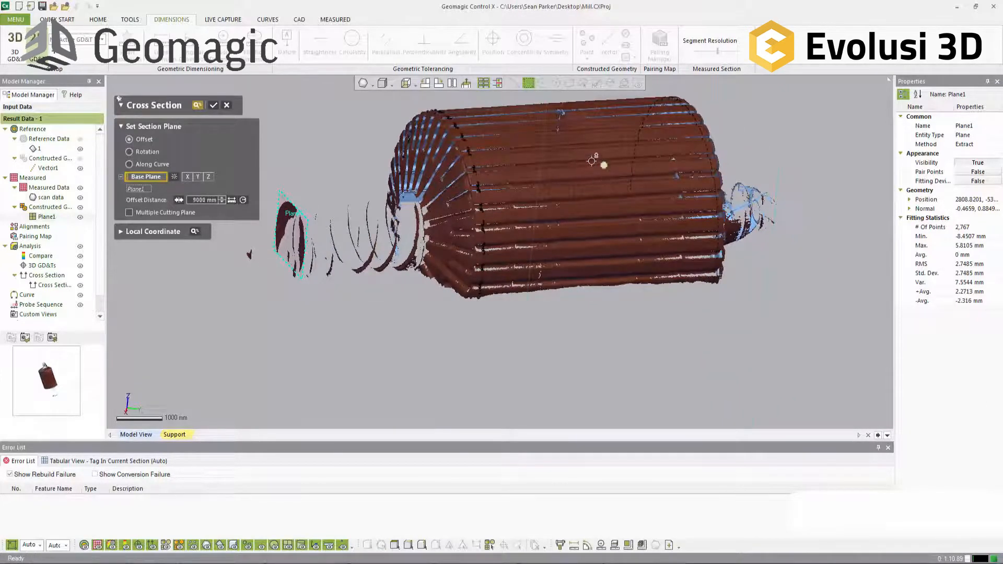
click(215, 107)
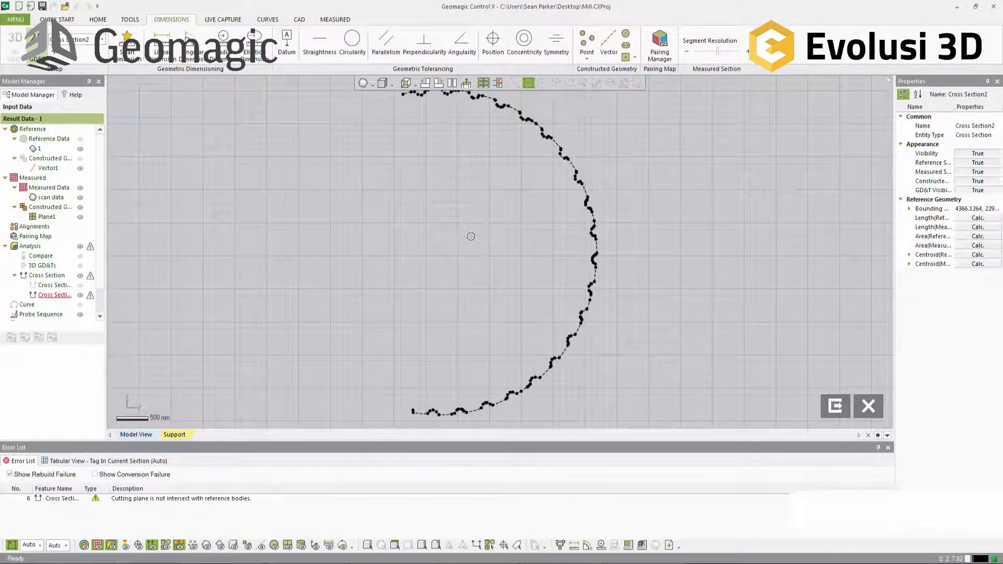
Step: Exit the second cross section with its reference section hidden, and hide the measured scan data
click(975, 163)
click(836, 410)
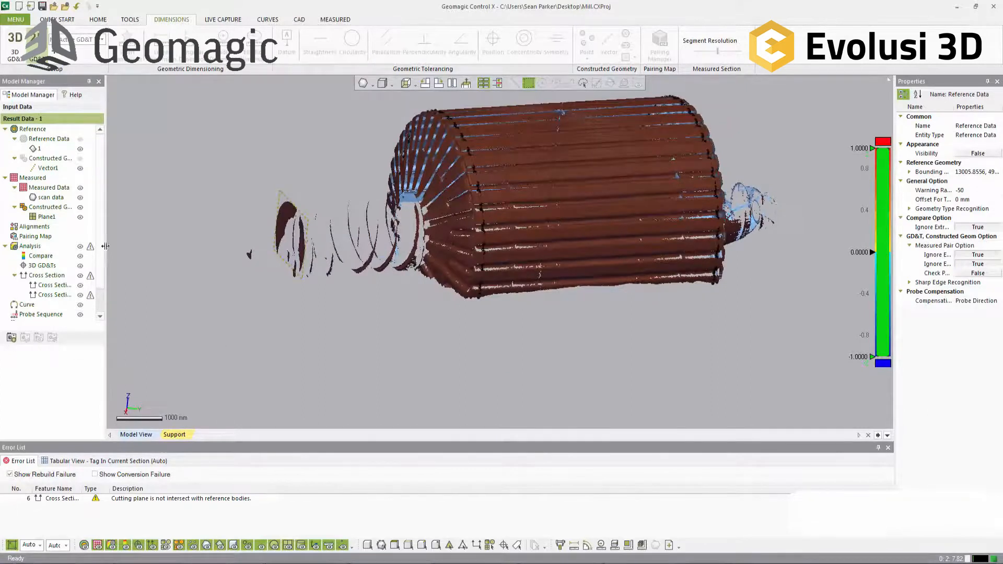
click(80, 188)
right_drag(517, 298, 542, 259)
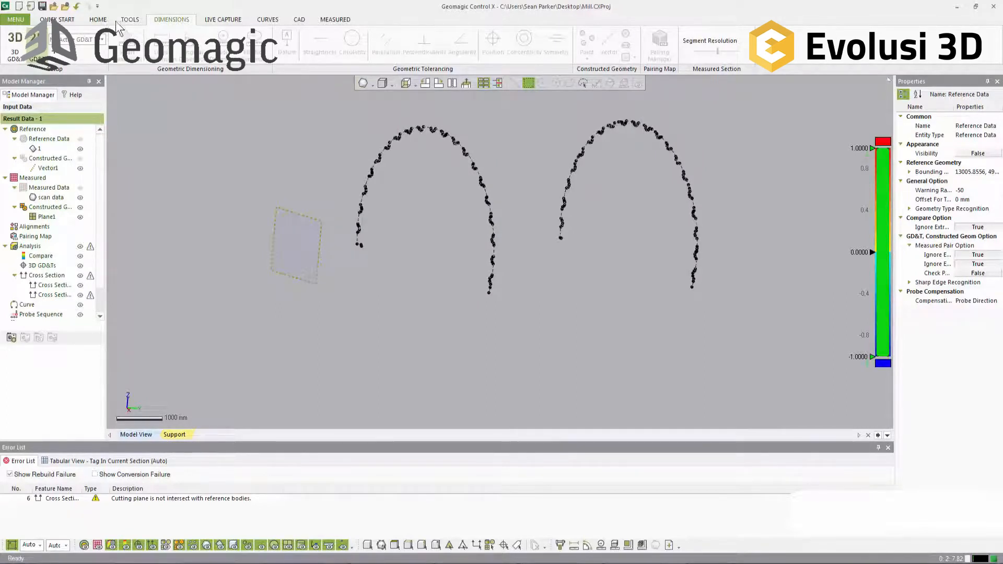
Step: Start a circle from all measured edges of the section profile nearest the end plane, using the Extract method
click(98, 19)
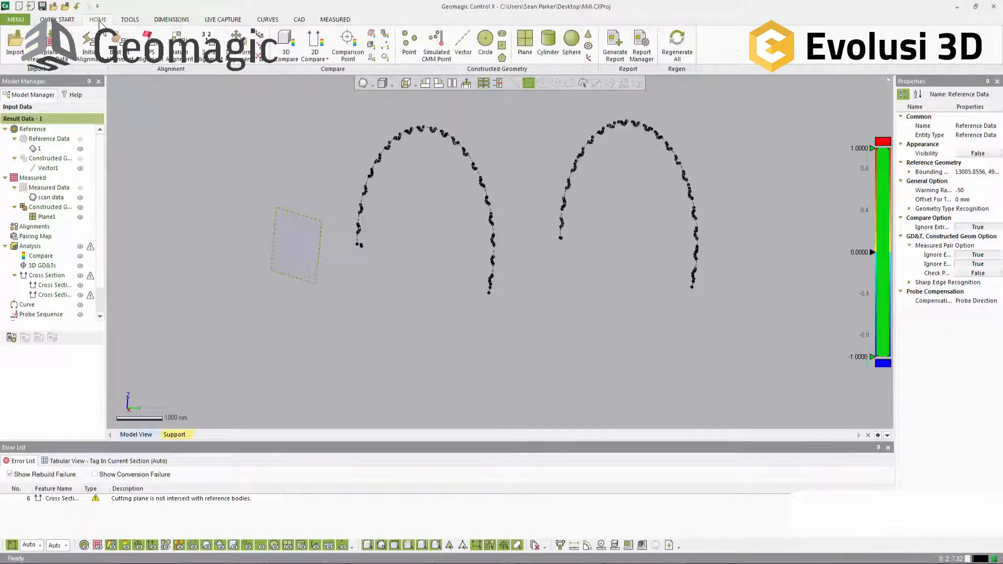
click(486, 44)
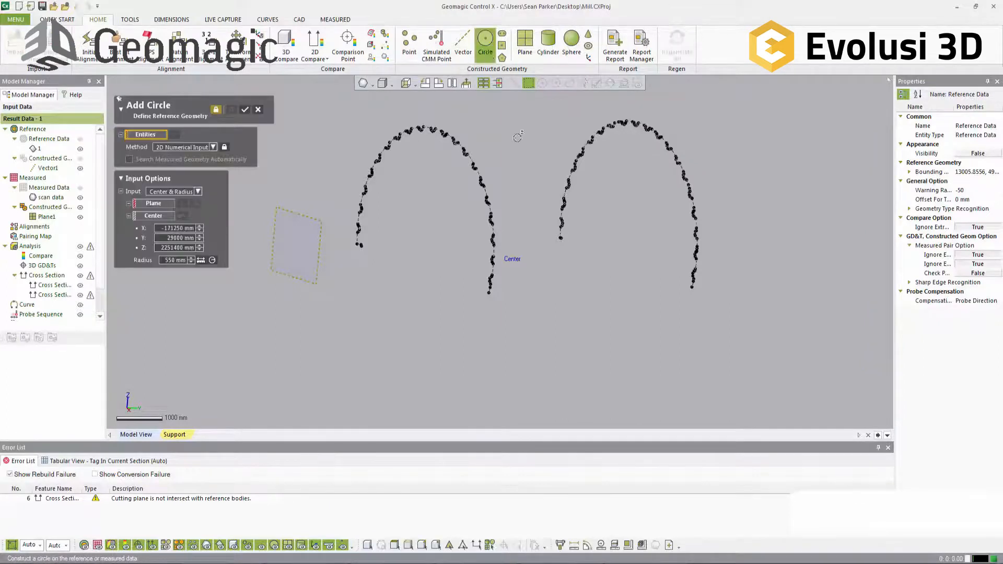
right_drag(569, 300, 457, 230)
drag(334, 110, 525, 360)
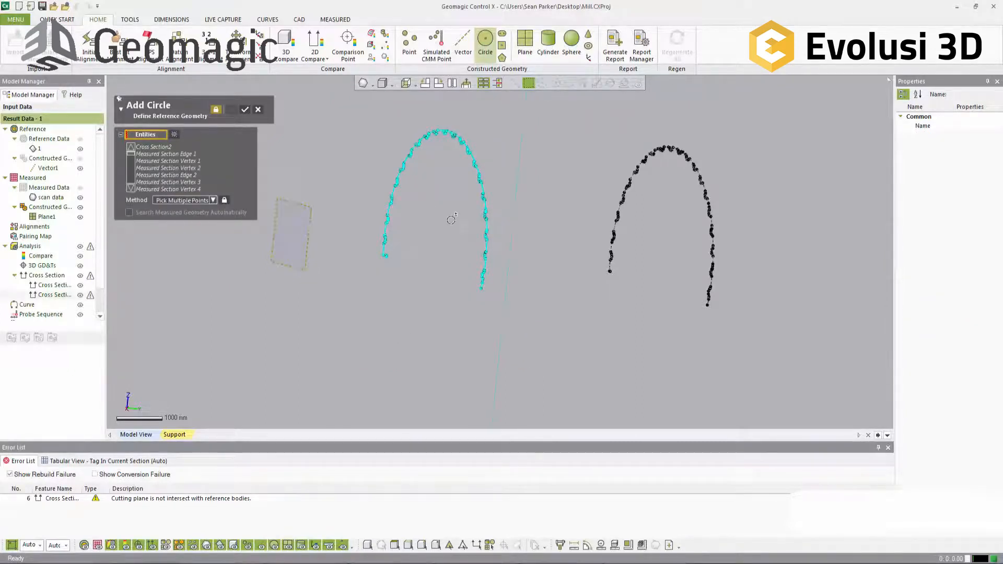
right_drag(445, 251, 520, 242)
scroll(173, 158, down, 5)
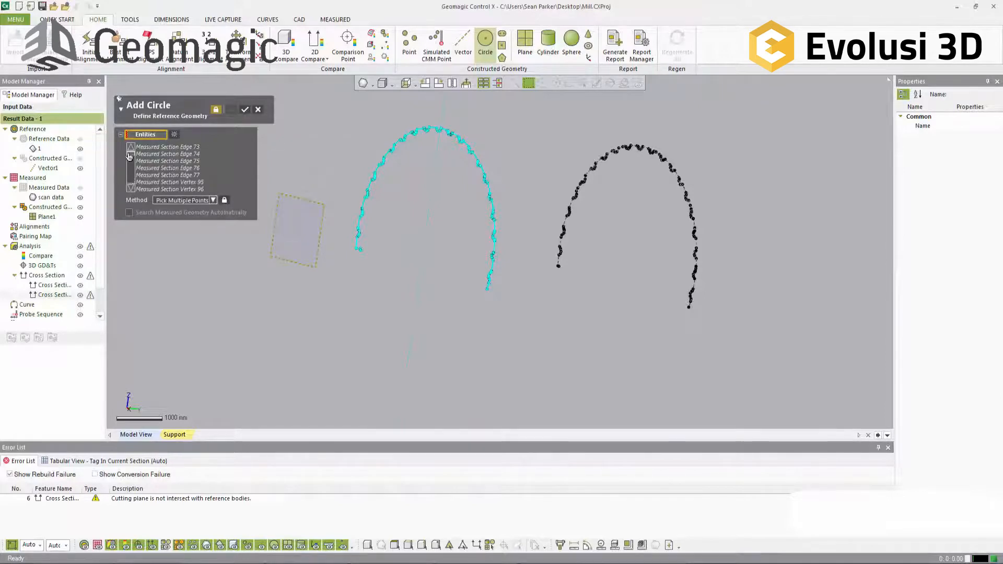
drag(130, 172, 130, 140)
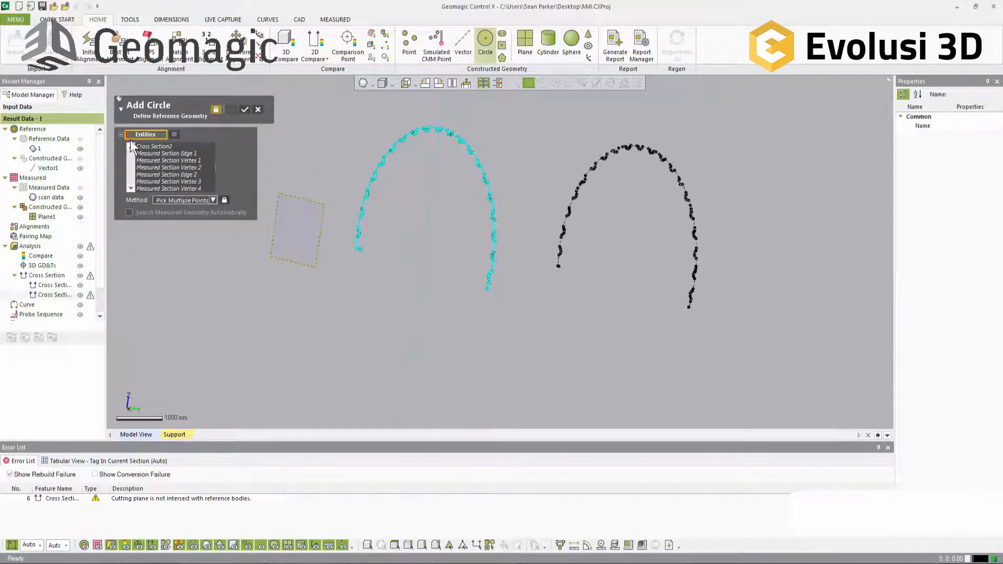
click(158, 148)
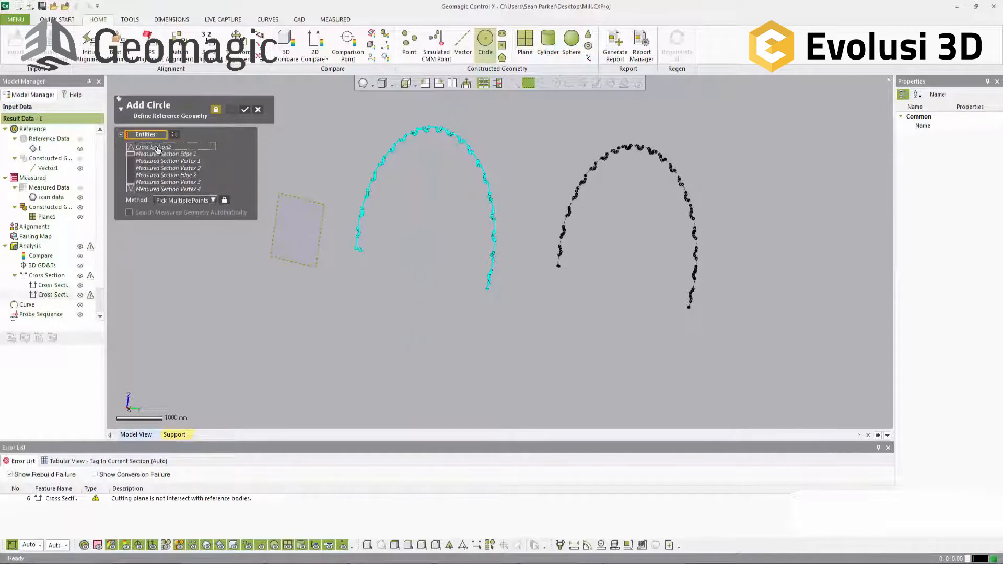
click(172, 149)
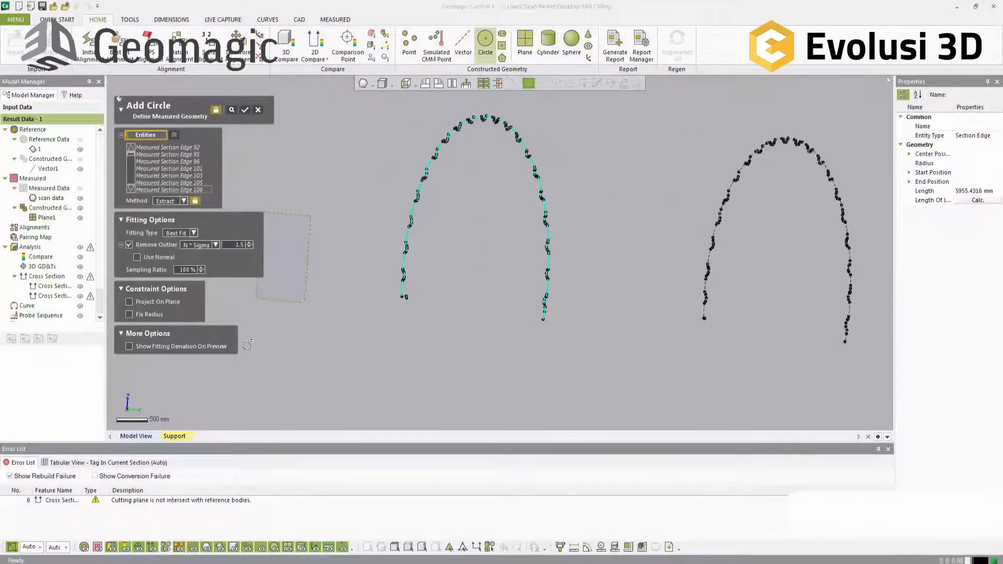
right_drag(381, 298, 505, 349)
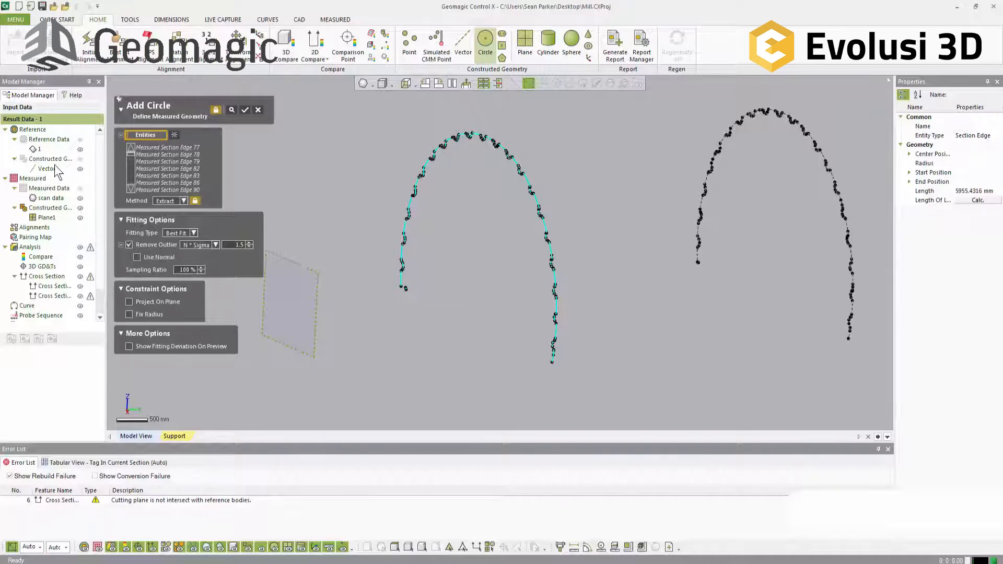
scroll(210, 168, down, 2)
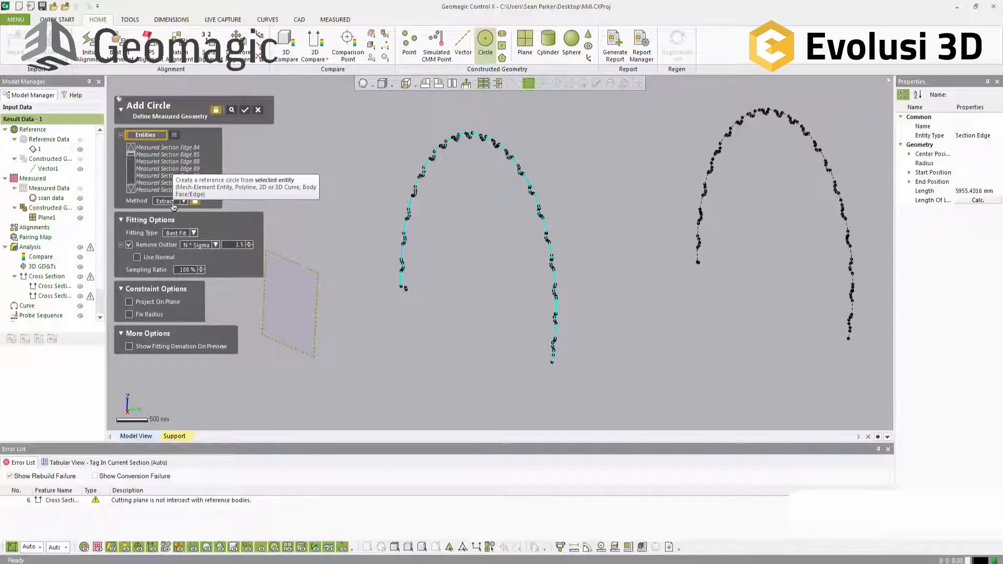
Step: Preview the best-fit circle and examine how it follows the ribs and flats of the section profile
click(232, 110)
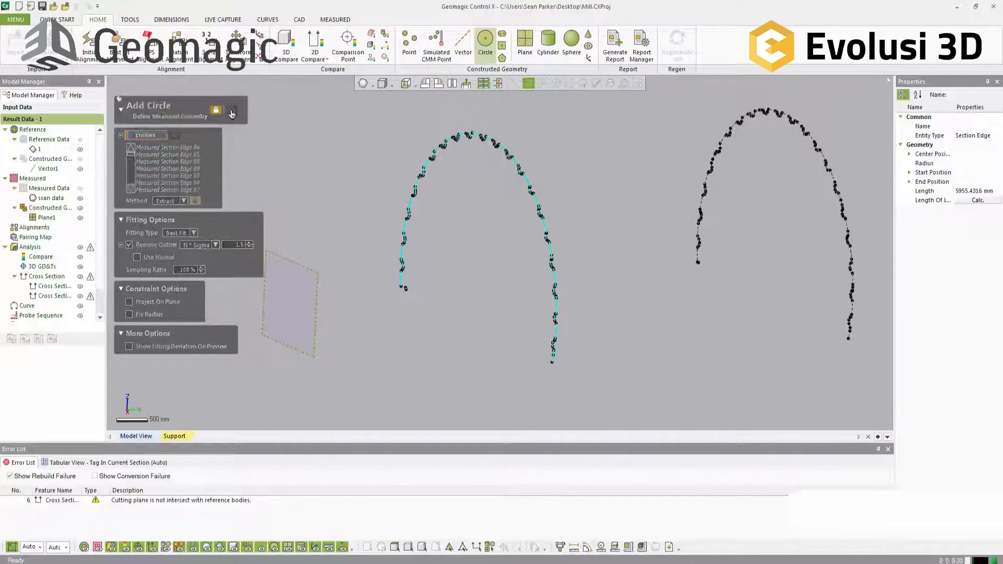
right_drag(452, 188, 613, 143)
scroll(595, 145, up, 3)
scroll(595, 145, up, 10)
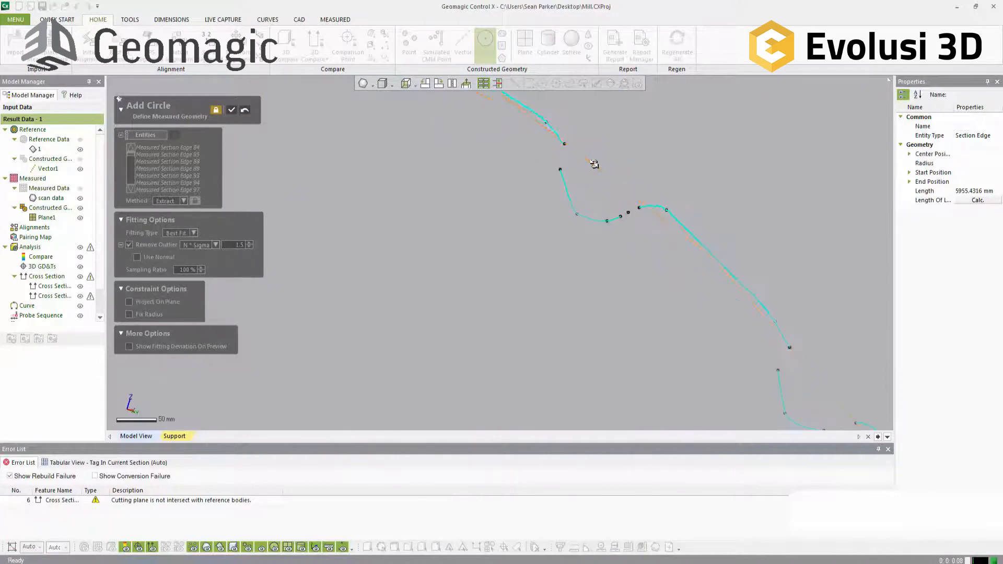
ctrl+right_drag(592, 164, 551, 256)
scroll(434, 158, down, 2)
middle_drag(412, 200, 538, 339)
Step: Set the circle's outlier removal to 1 sigma and preview the fit along the profile
click(229, 244)
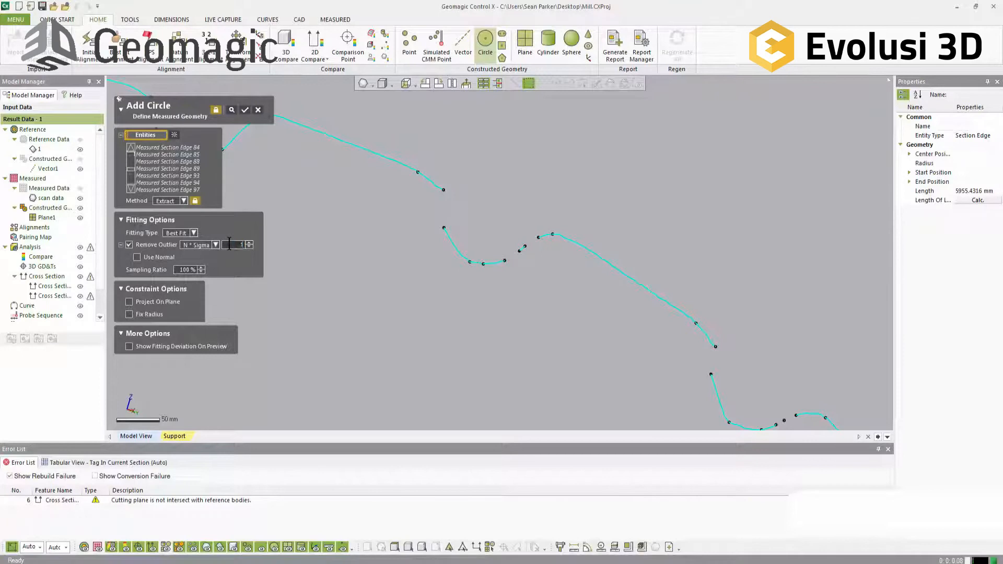
click(232, 110)
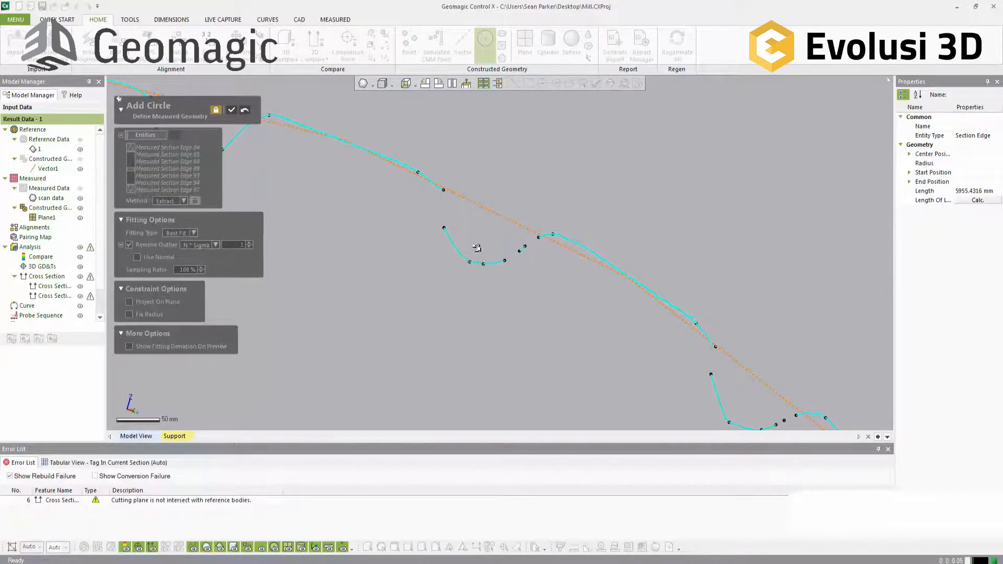
scroll(514, 250, down, 5)
scroll(646, 348, up, 3)
ctrl+right_drag(646, 349, 564, 187)
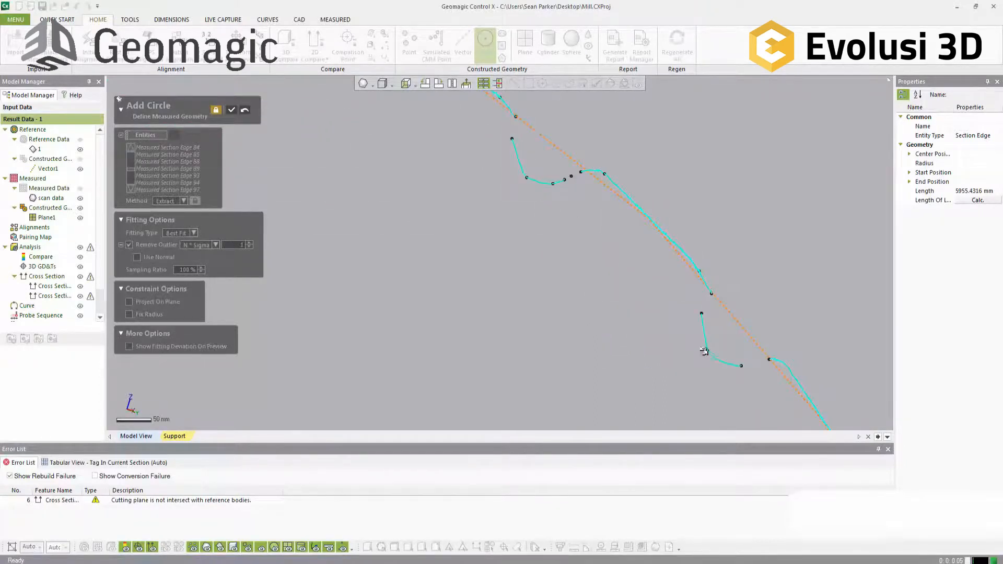
scroll(667, 216, down, 1)
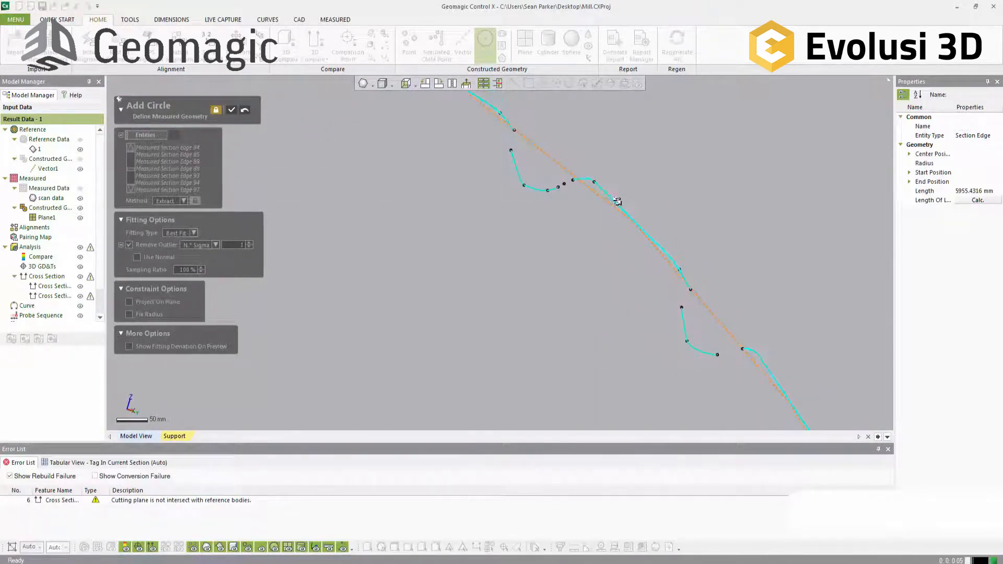
Step: Clear the circle's entities and pick only the outer edge segments between the ribs from near the crown down one side
click(245, 113)
click(174, 135)
click(620, 205)
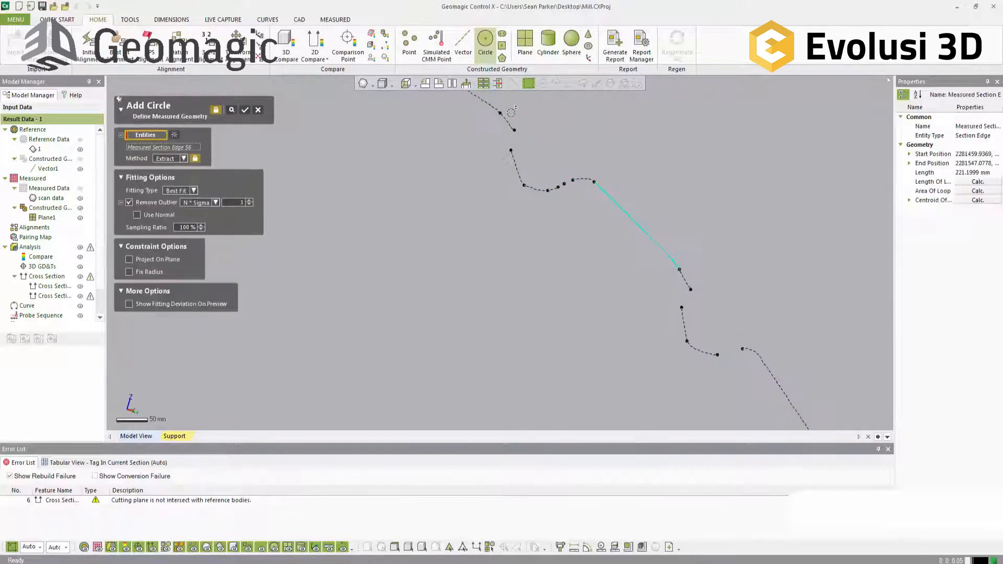
click(488, 103)
click(766, 362)
scroll(765, 274, down, 6)
right_drag(630, 316, 564, 199)
click(559, 220)
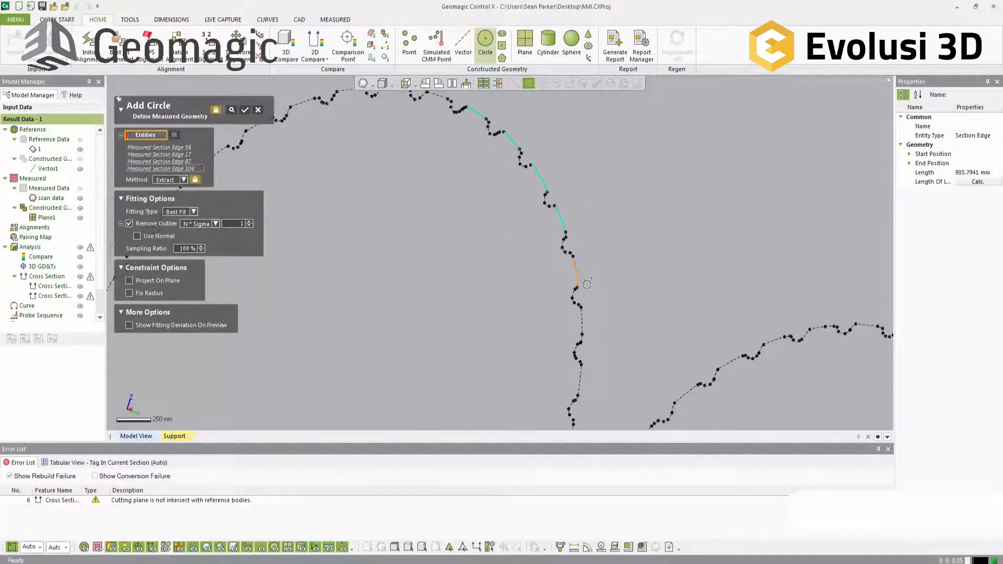
click(578, 281)
click(582, 323)
right_drag(623, 328, 696, 163)
click(605, 212)
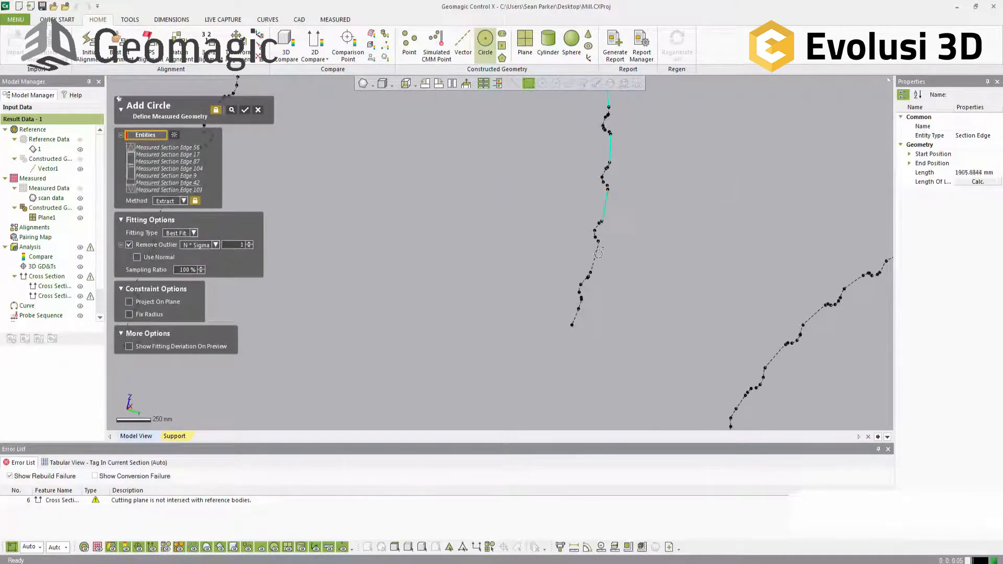
Step: Add the outer edge segments over the crown and down the opposite side of the profile to the circle's entities
scroll(675, 258, down, 3)
right_drag(645, 207, 659, 256)
click(537, 195)
click(514, 194)
click(490, 199)
click(448, 218)
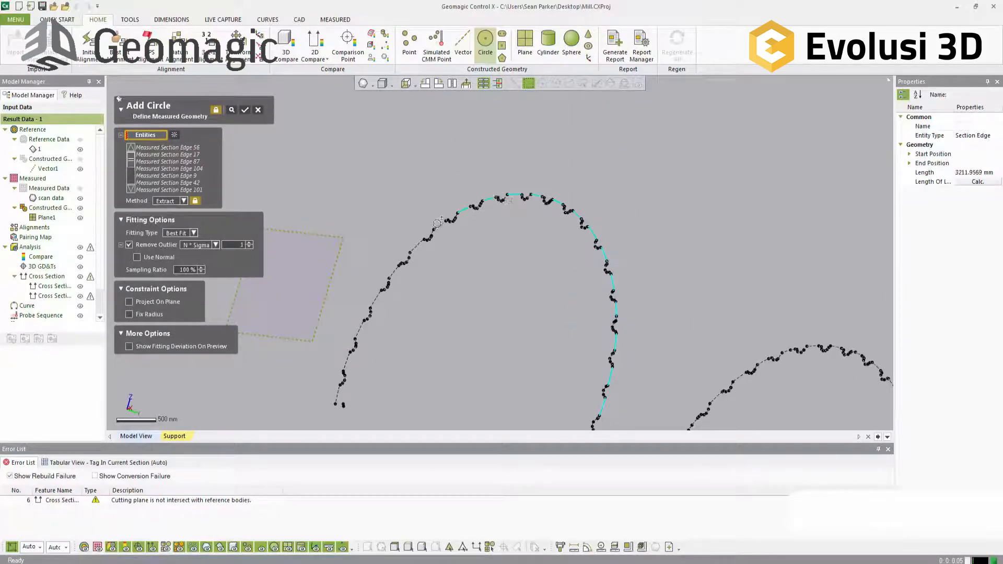
click(419, 236)
click(400, 263)
click(392, 270)
click(365, 319)
click(351, 348)
click(344, 366)
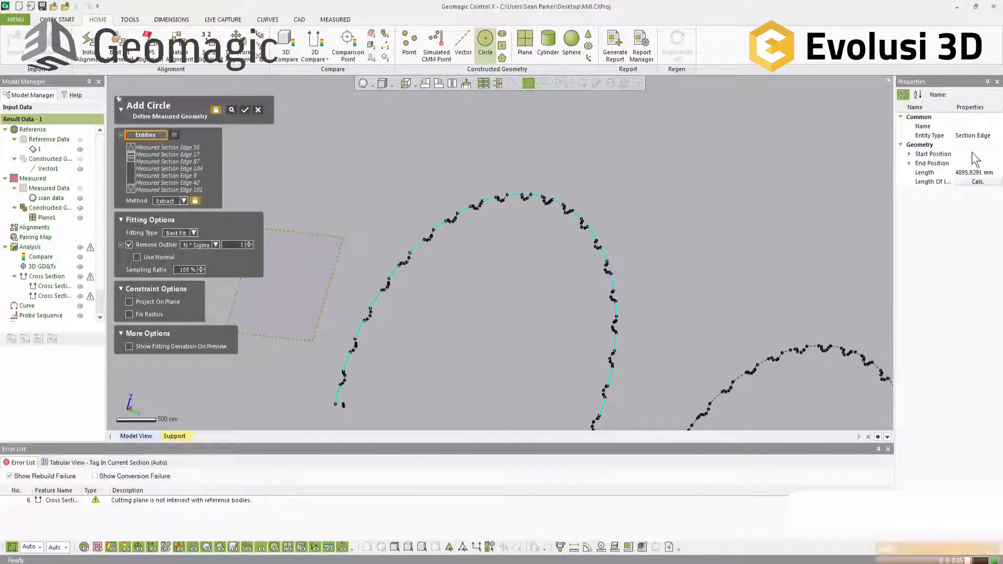
Step: Create the best-fit measured circle from the picked edge segments and leave the circle command
ctrl+right_drag(659, 223, 641, 169)
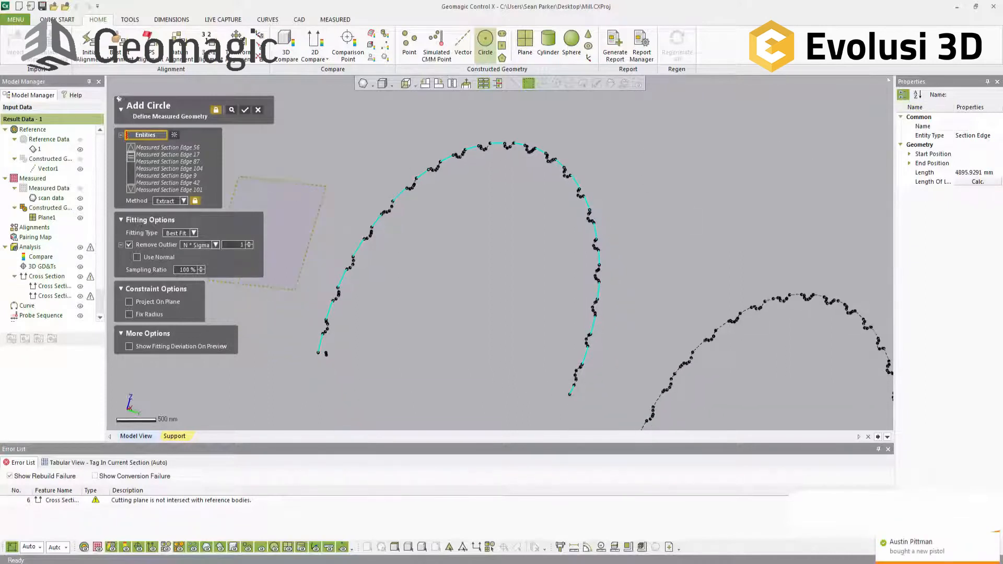
click(995, 535)
right_drag(537, 295, 526, 204)
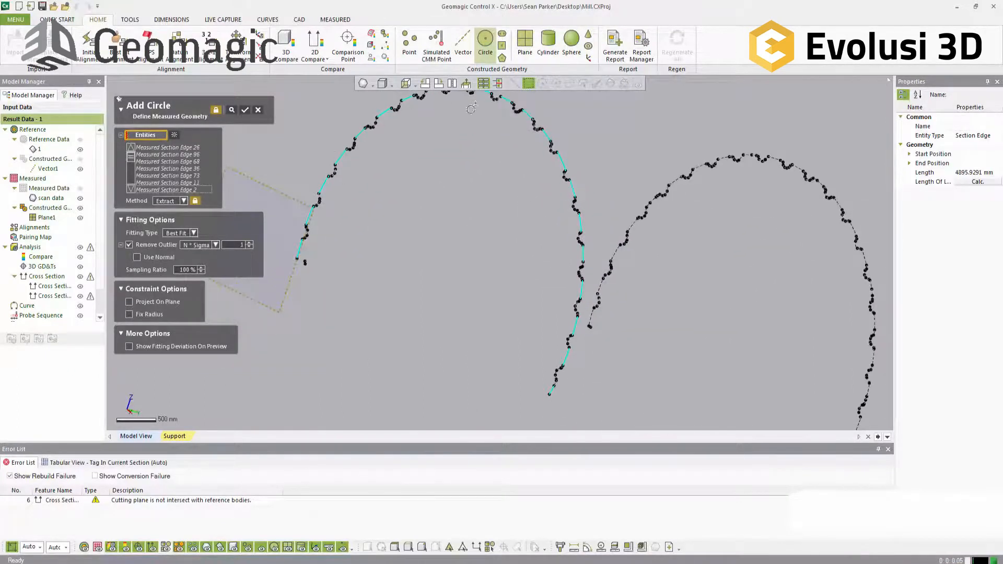
click(244, 111)
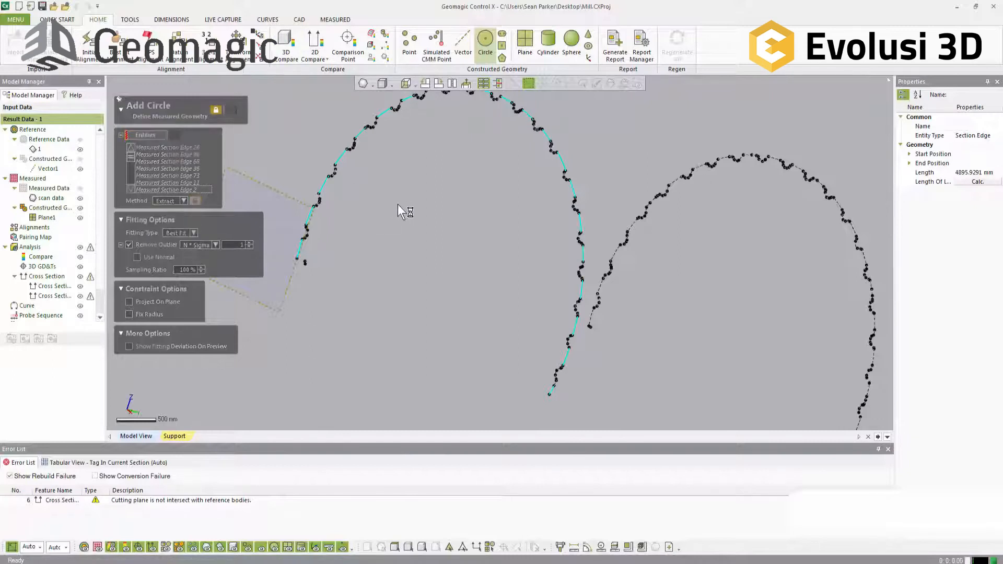
click(258, 110)
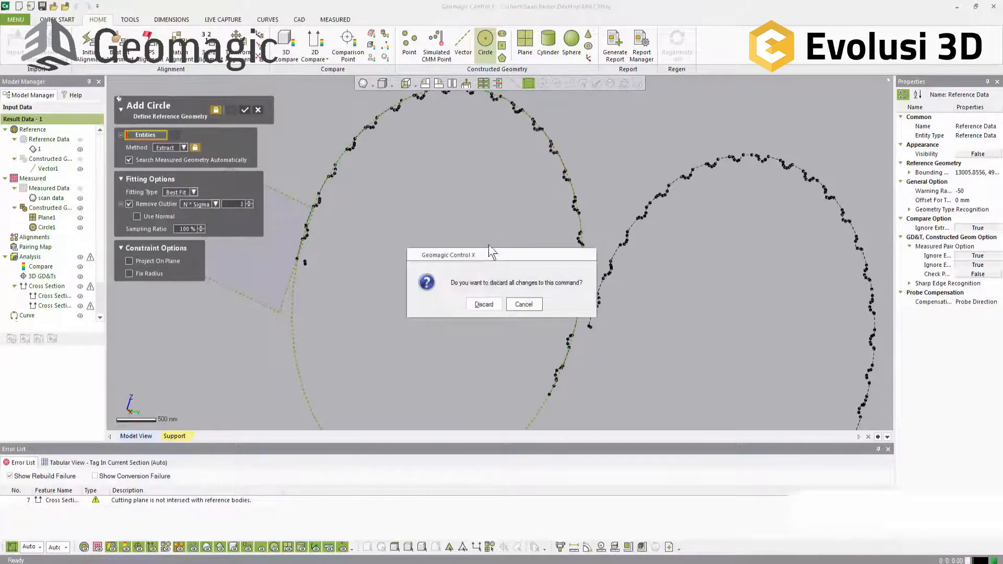
click(484, 302)
right_drag(666, 271, 623, 252)
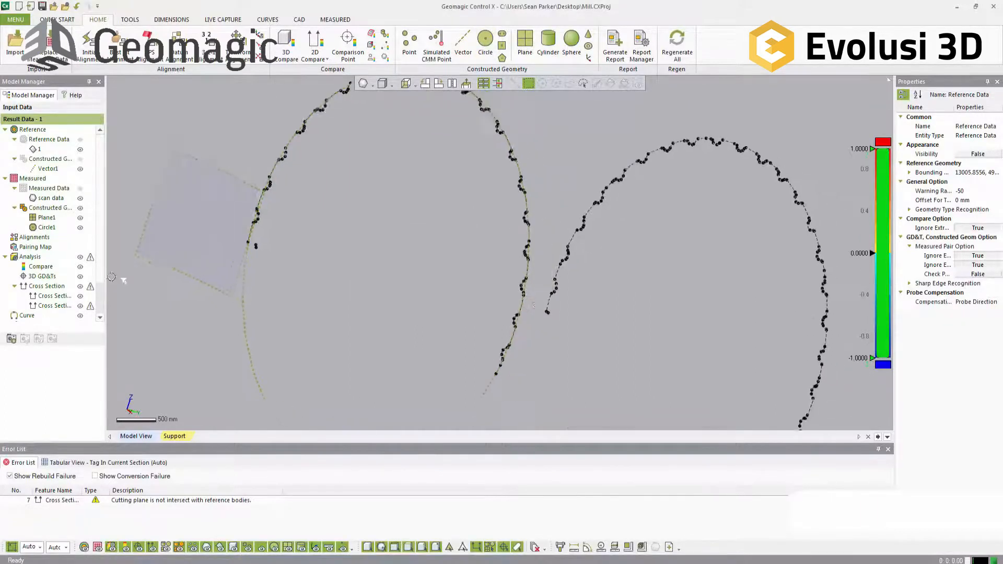
Step: Turn on the reference section's visibility for Cross Section2
click(54, 309)
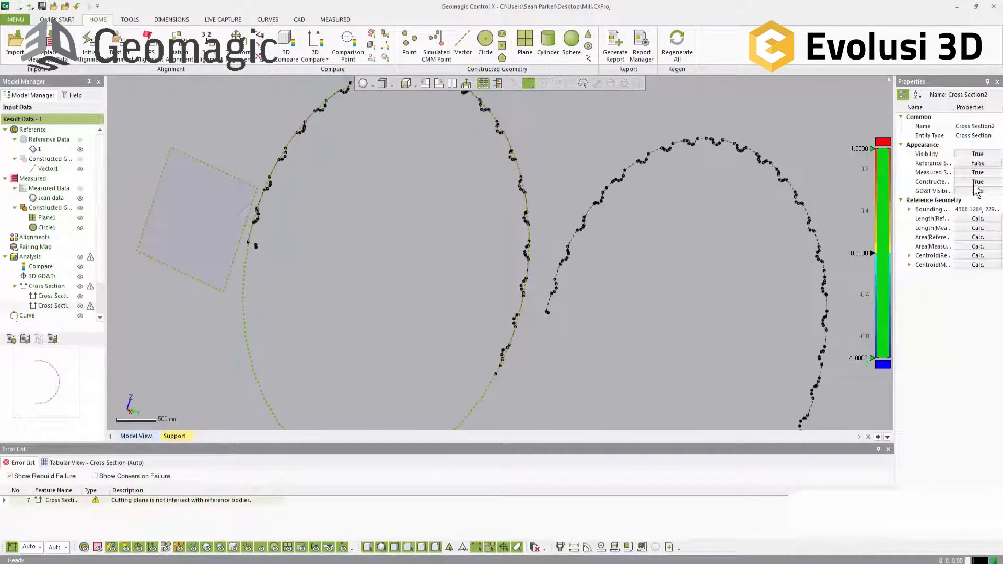
double_click(977, 163)
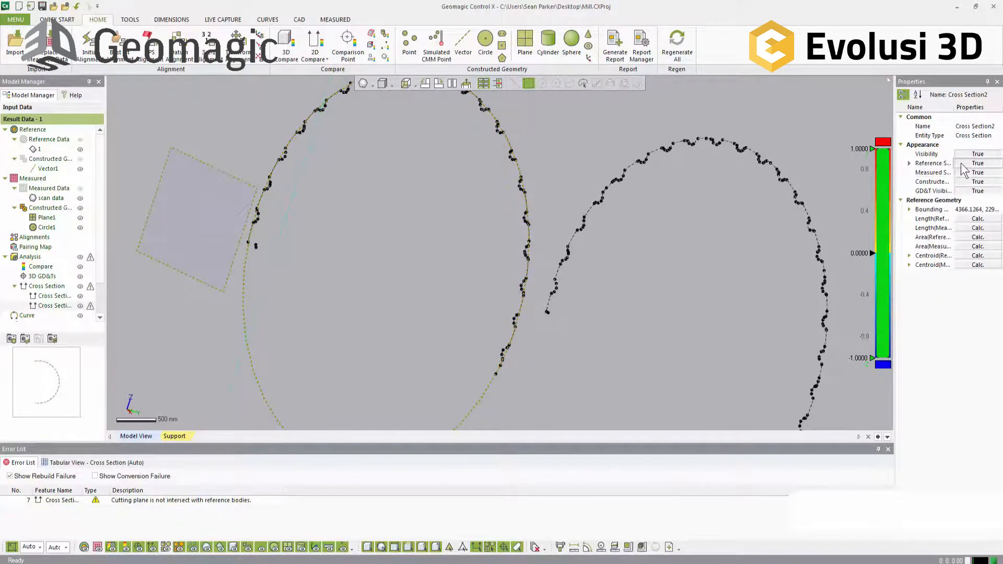
click(702, 241)
right_drag(702, 241, 676, 219)
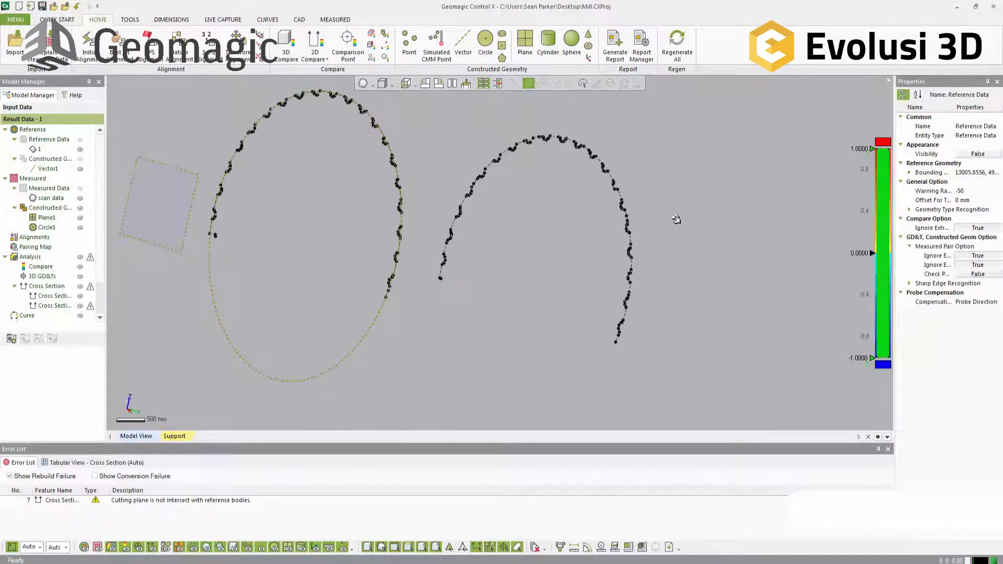
click(485, 44)
drag(658, 359, 417, 88)
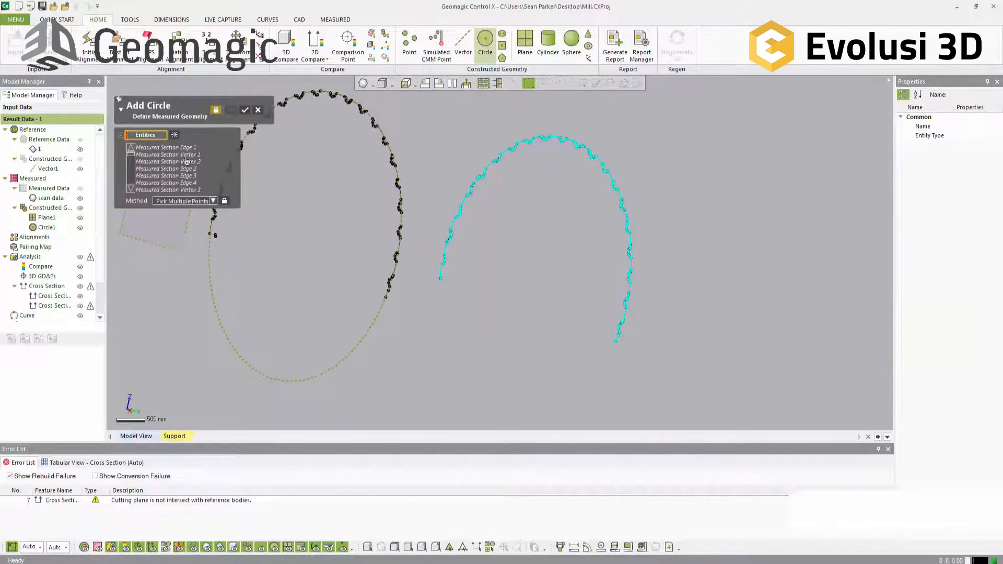
click(190, 202)
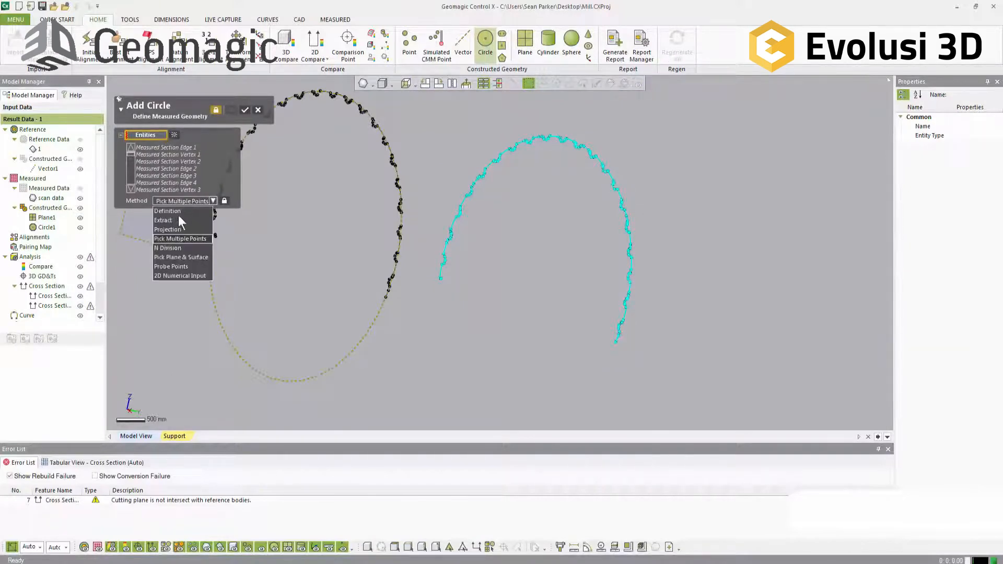
click(167, 220)
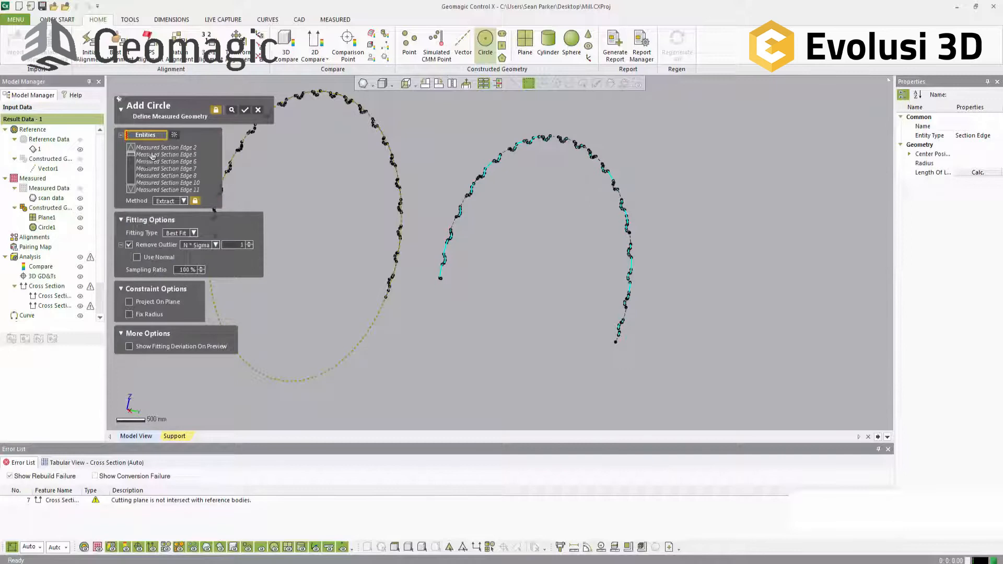
right_drag(596, 232, 551, 236)
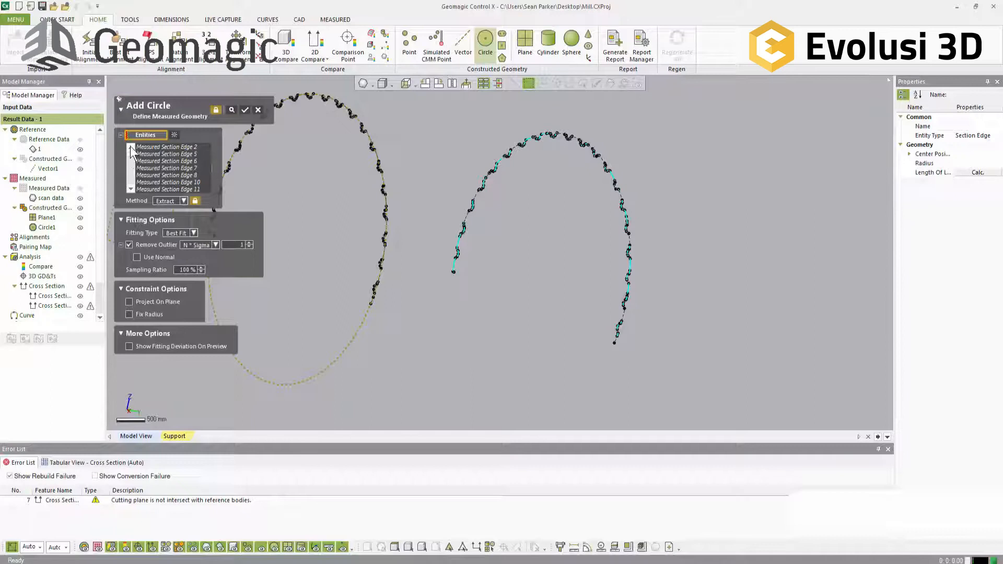
scroll(131, 173, down, 10)
scroll(131, 168, down, 20)
click(175, 136)
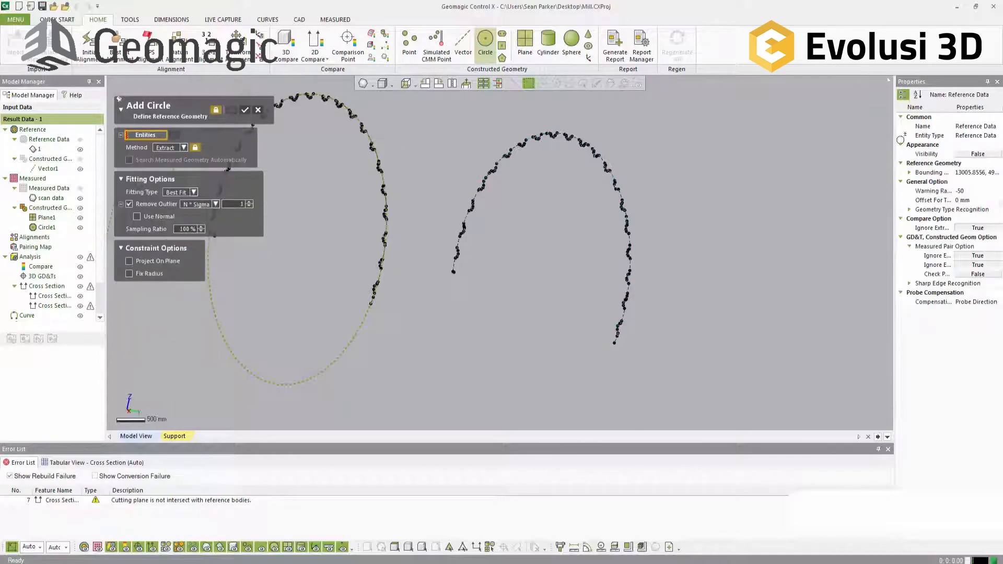
click(260, 110)
click(486, 303)
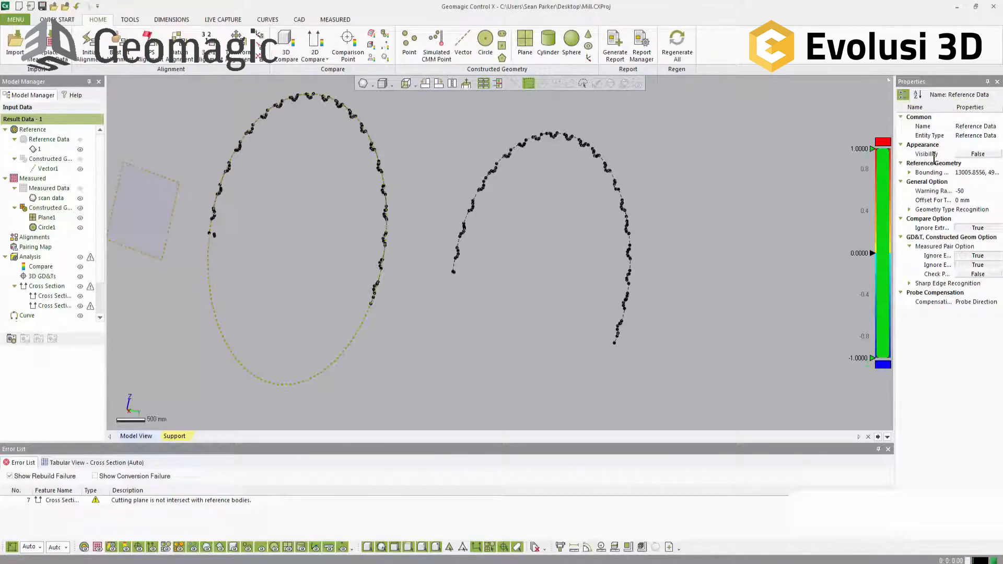
Step: Turn off the reference section's visibility for Cross Section2
click(53, 305)
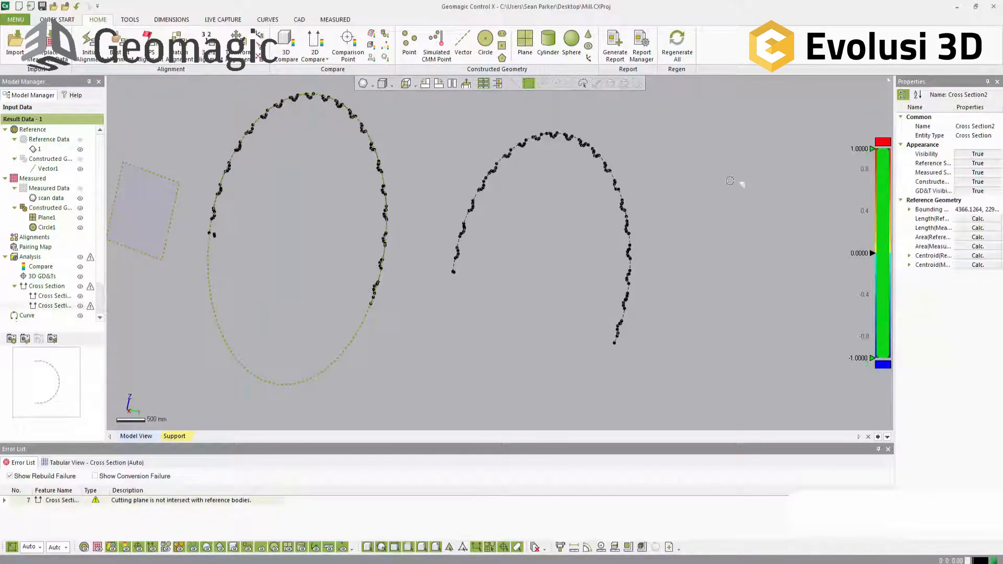
double_click(973, 163)
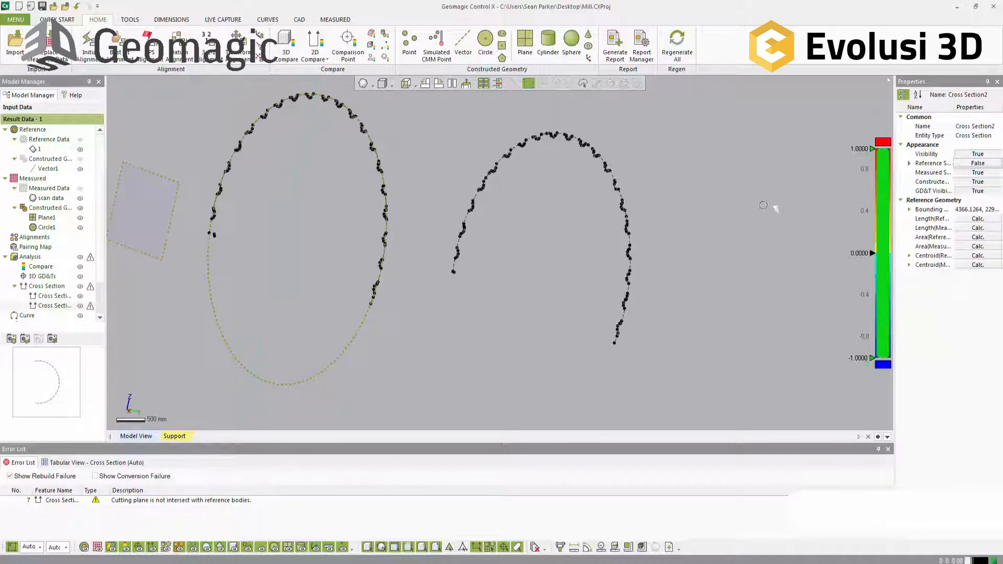
click(756, 206)
right_drag(756, 206, 733, 174)
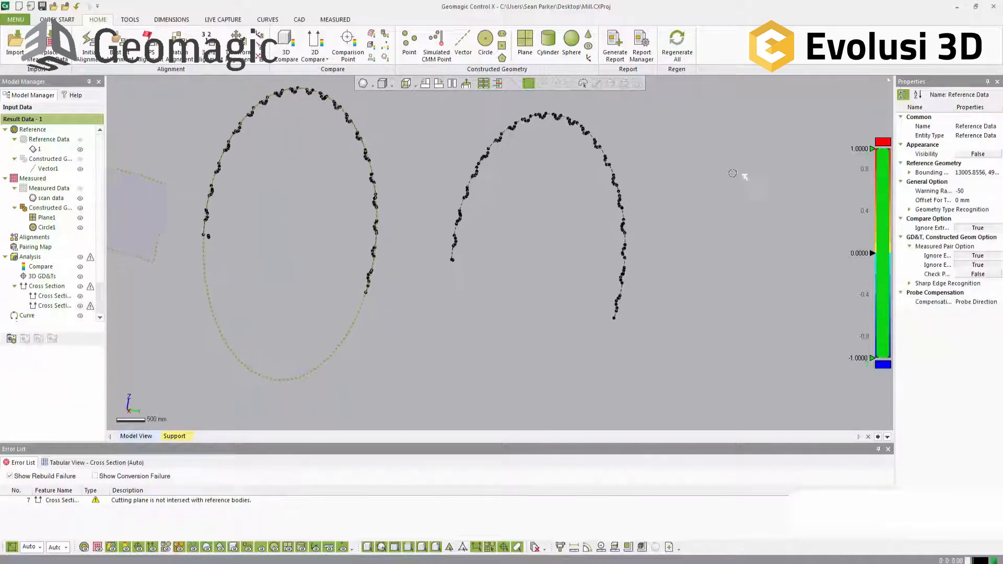
Step: Create a best-fit measured circle by extracting it from all measured section edges of the second cross section
click(481, 57)
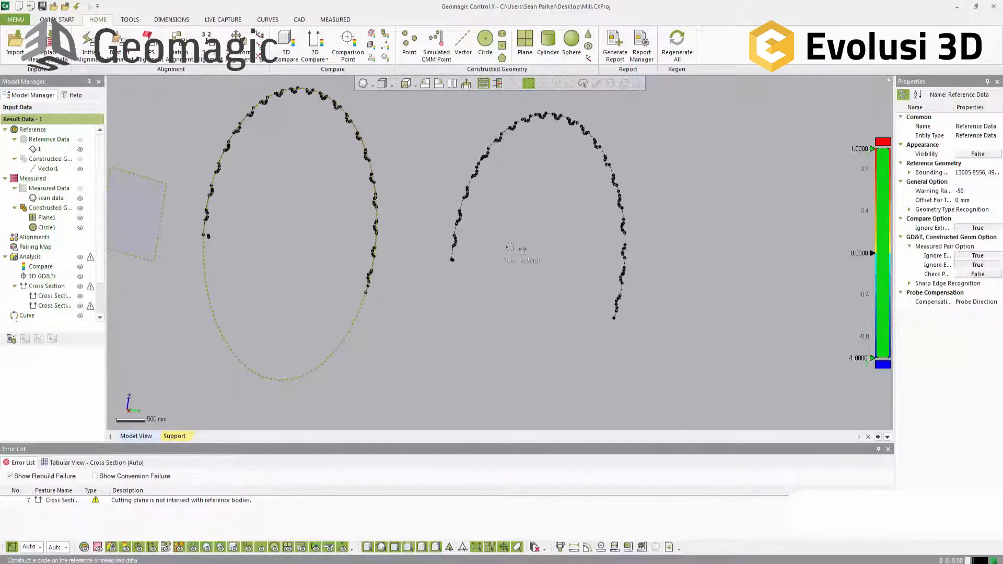
click(177, 146)
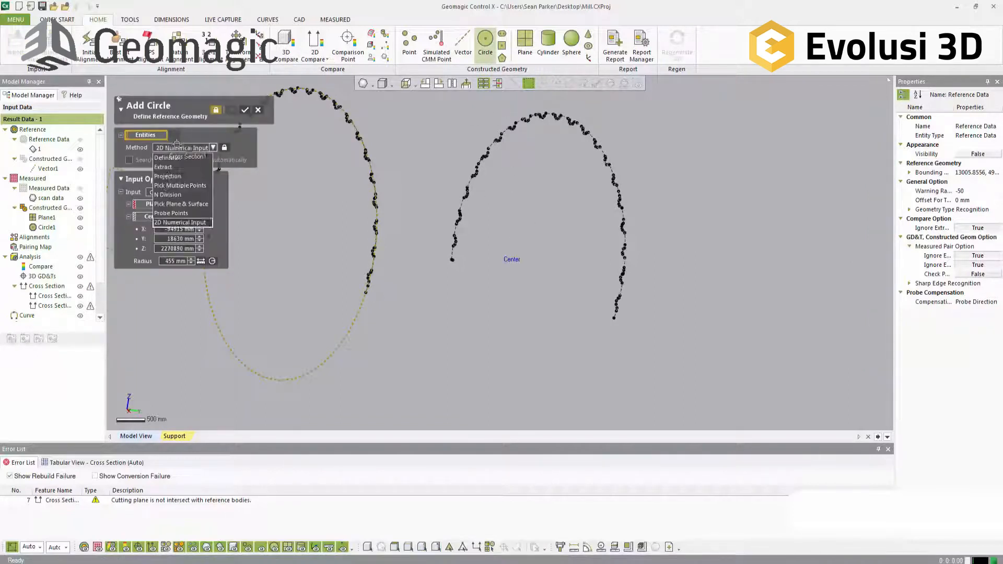
click(163, 166)
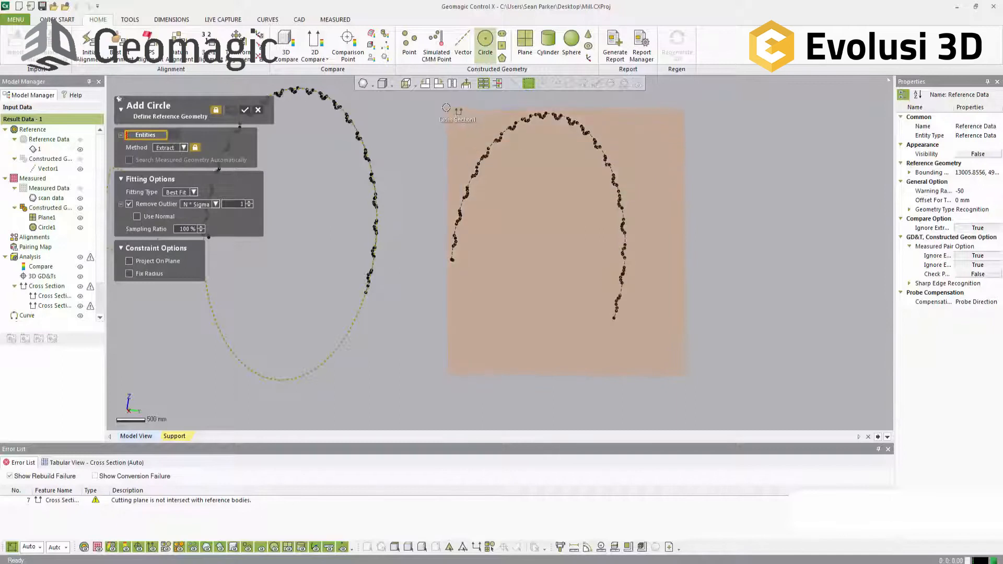
click(442, 95)
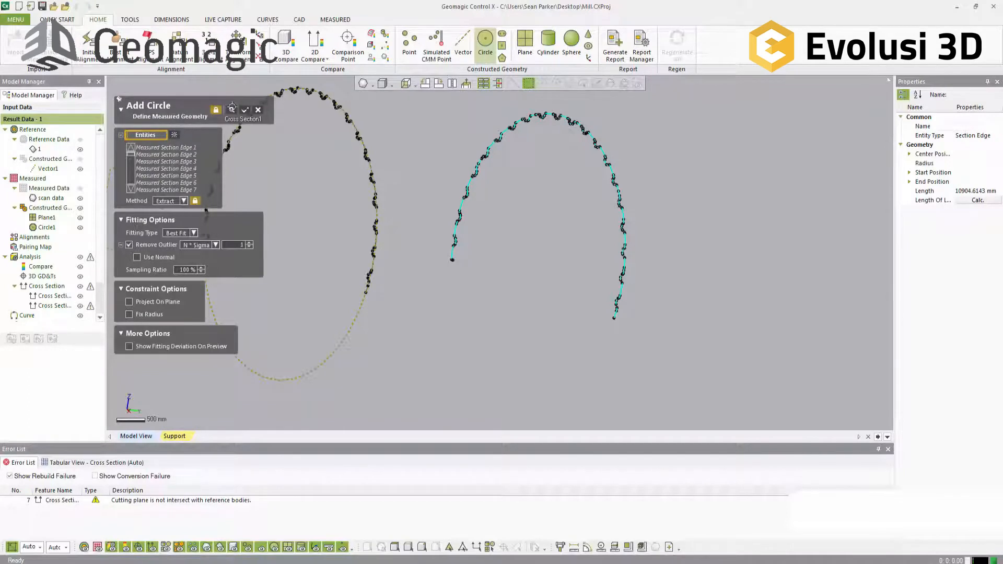
click(231, 108)
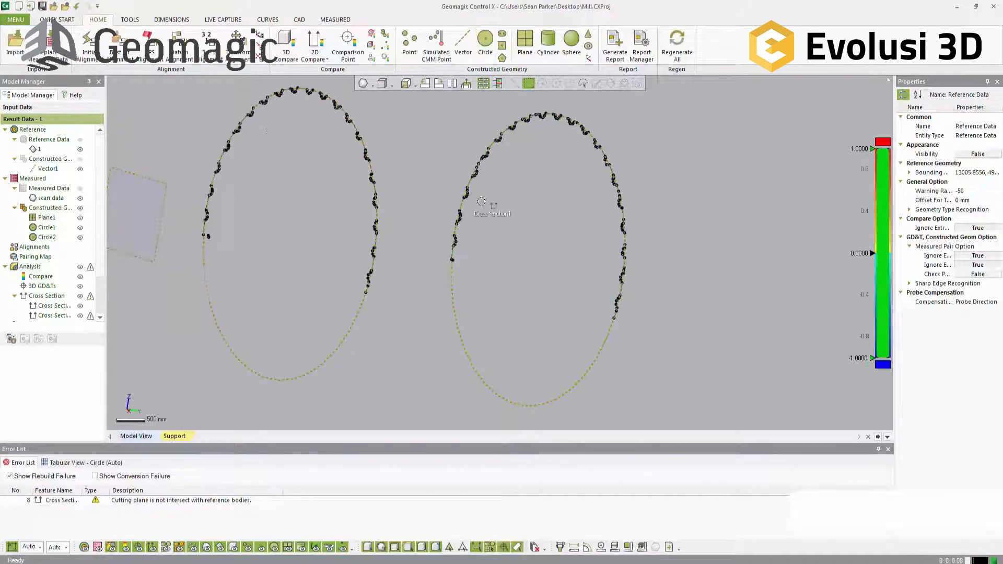
Step: Create a measured vector through the centres of Circle1 and Circle2 using Pick Multiple Points
click(463, 44)
click(361, 314)
click(469, 352)
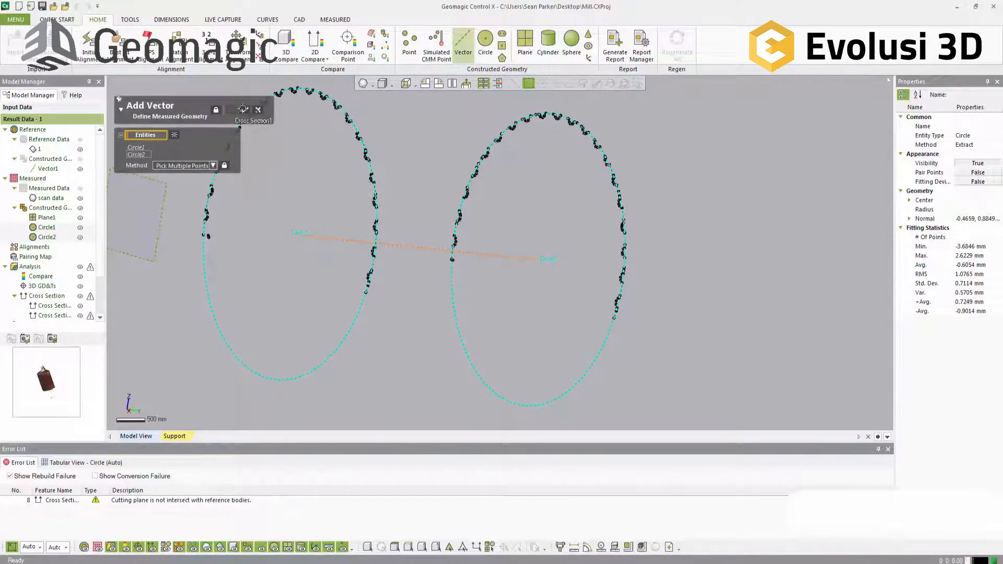
click(245, 110)
Step: Examine the new axis vector, the fitted circle's match to the section edges, and the measured end plane
right_drag(523, 178, 506, 215)
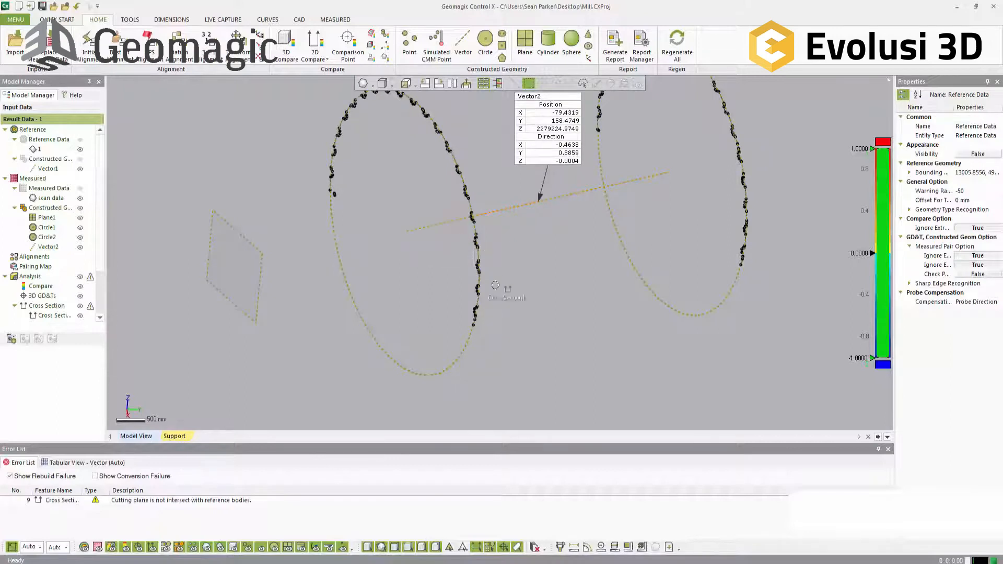
scroll(477, 229, up, 8)
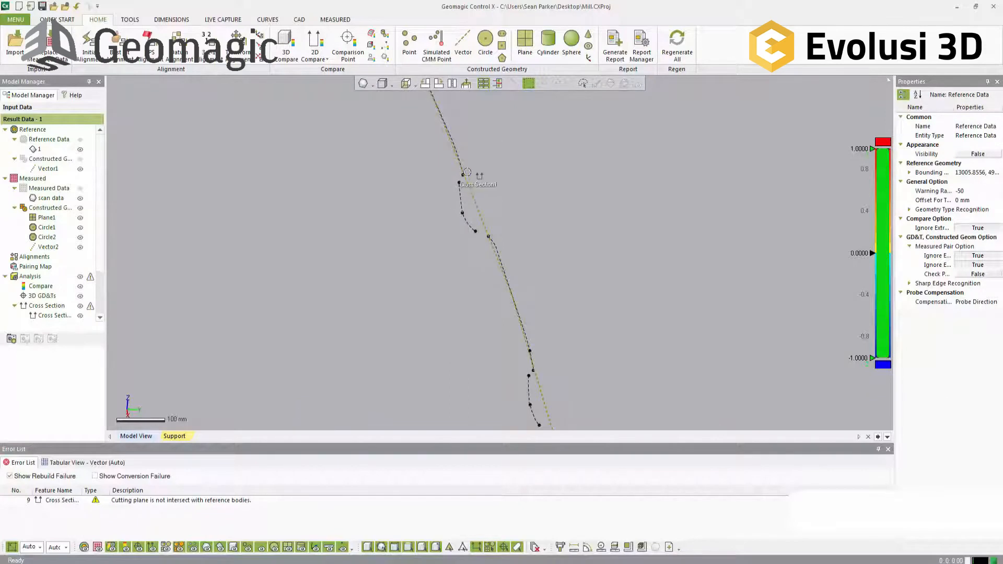
scroll(472, 216, down, 8)
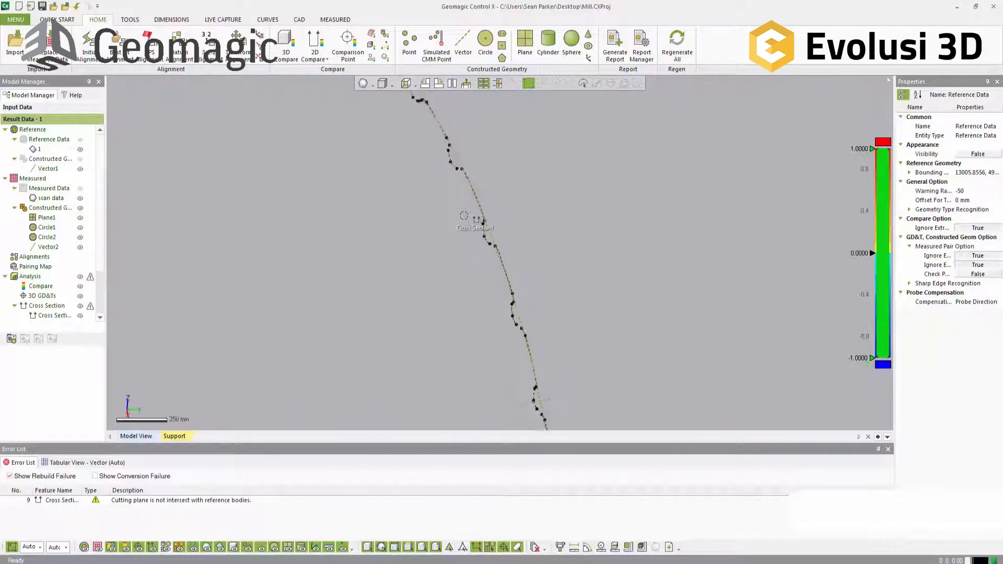
scroll(551, 262, up, 3)
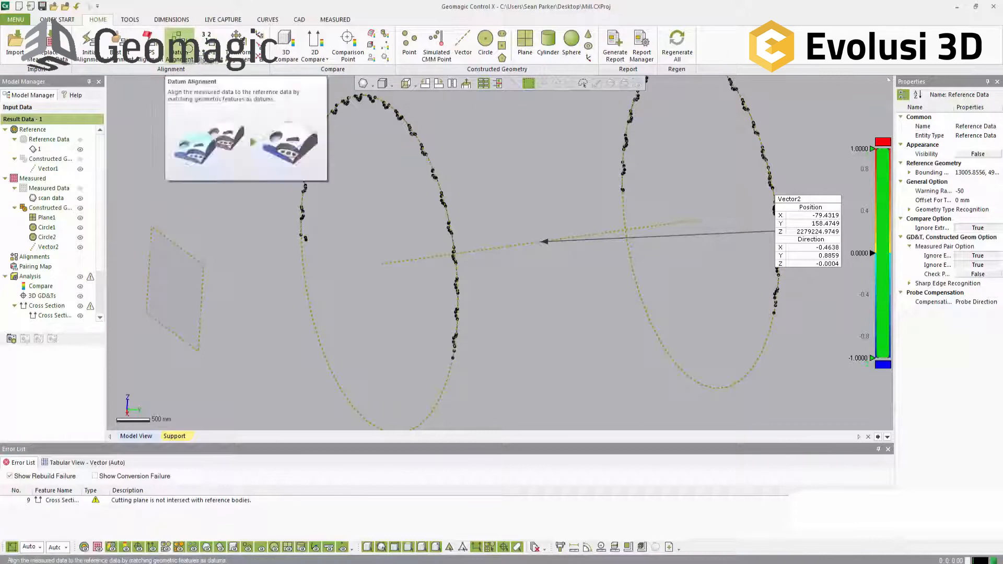
click(202, 285)
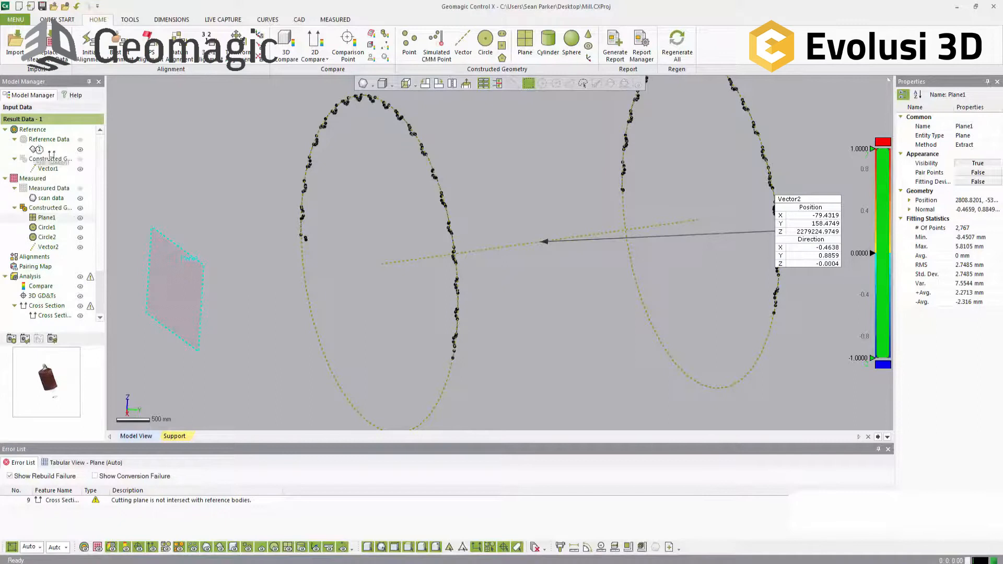
mouse_move(54, 153)
mouse_down()
mouse_move(103, 217)
mouse_move(410, 259)
mouse_move(207, 198)
mouse_move(44, 168)
mouse_up()
click(242, 107)
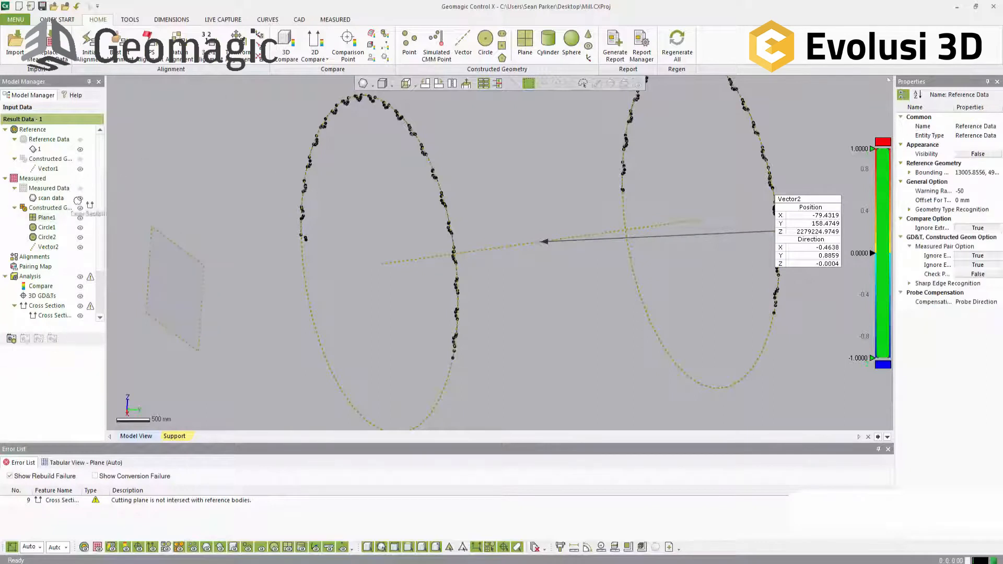
Step: Display the reference drum model with its axis vector and set the annotation style for vectors to show as Label
mouse_move(147, 170)
mouse_down()
mouse_move(97, 172)
mouse_move(79, 150)
mouse_move(81, 275)
mouse_move(96, 260)
mouse_move(104, 282)
mouse_move(84, 286)
mouse_move(140, 260)
mouse_move(101, 228)
mouse_move(81, 141)
mouse_move(84, 168)
mouse_move(159, 171)
mouse_up()
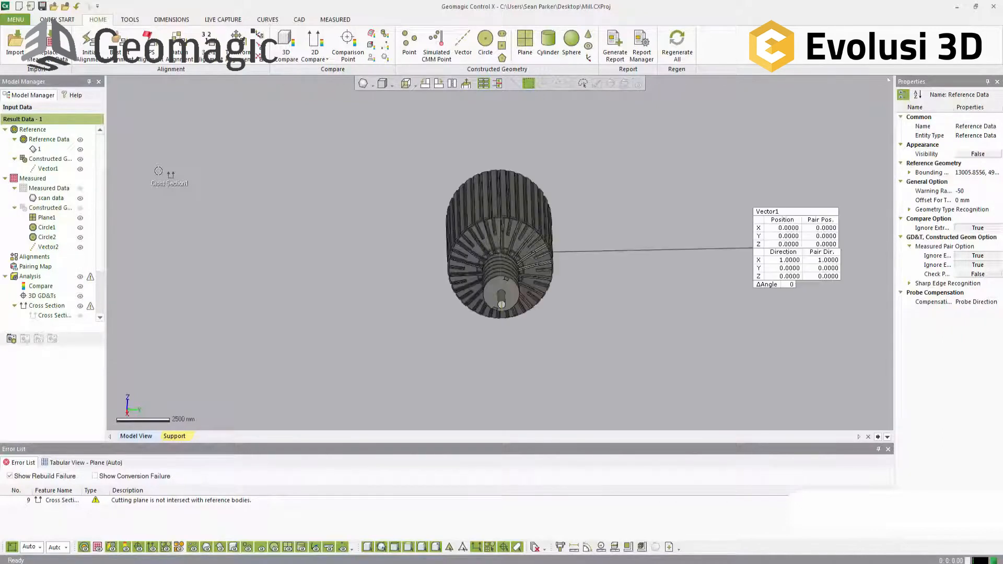
right_drag(523, 285, 278, 302)
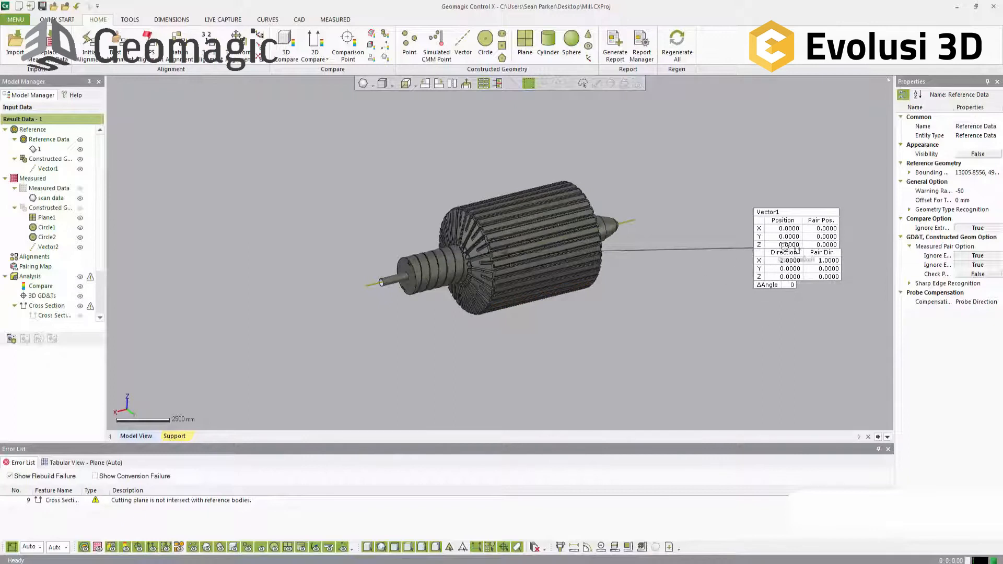
right_click(786, 233)
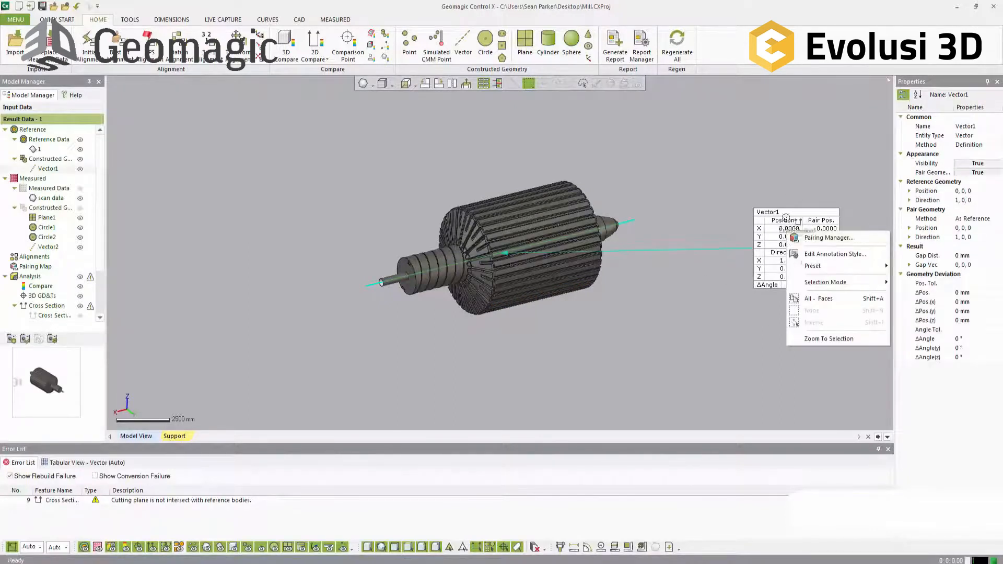
click(831, 254)
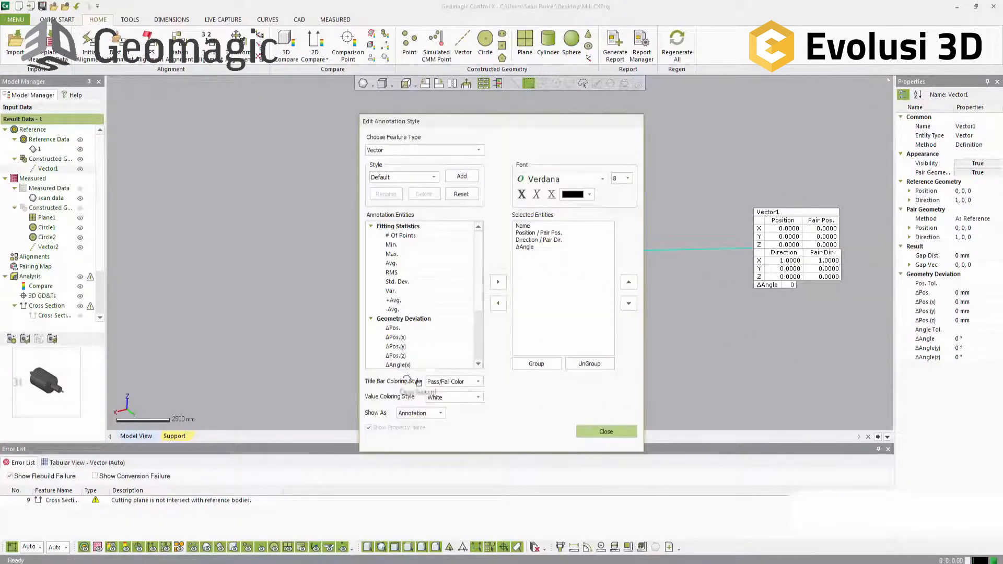
click(420, 412)
click(418, 434)
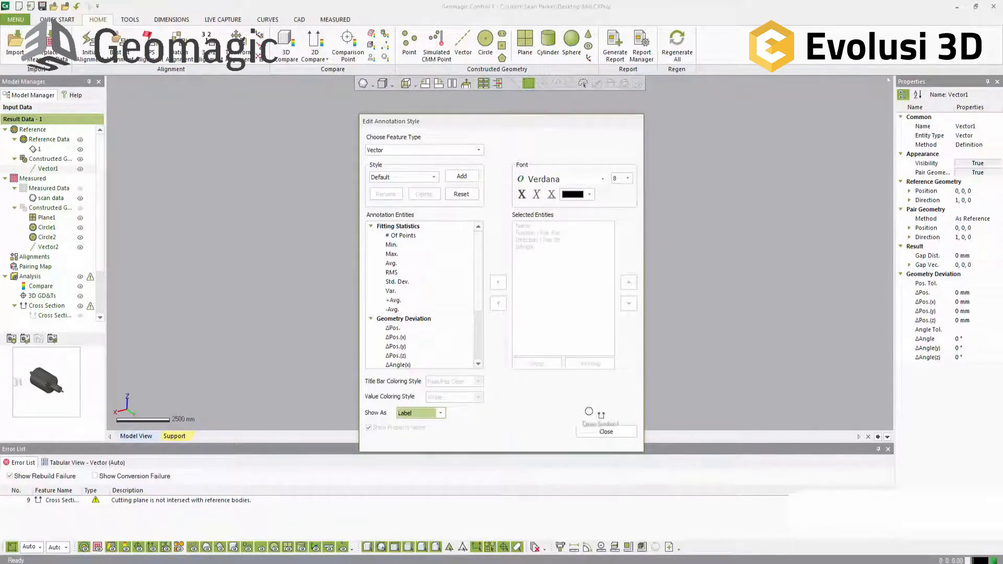
click(606, 432)
right_drag(534, 374, 590, 258)
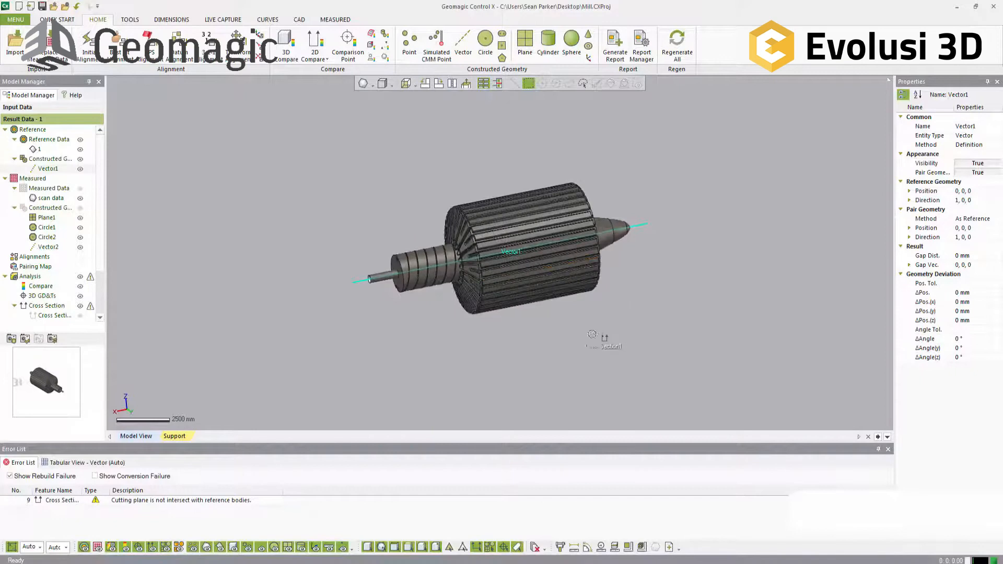
Step: In the Pairing Manager, pair the reference end face of the drum's grooved hub with the measured Plane1
scroll(544, 272, up, 3)
drag(306, 354, 165, 357)
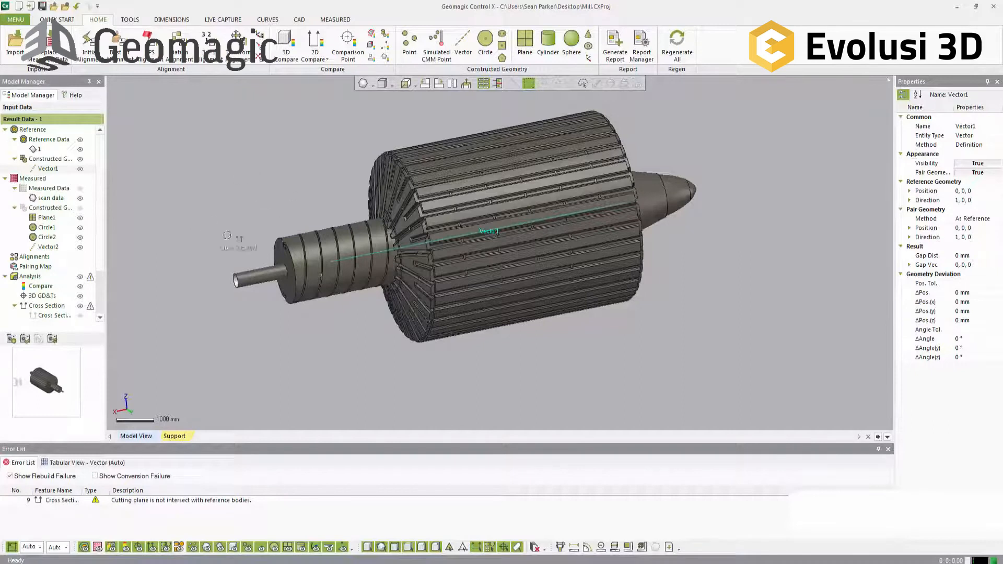
click(130, 19)
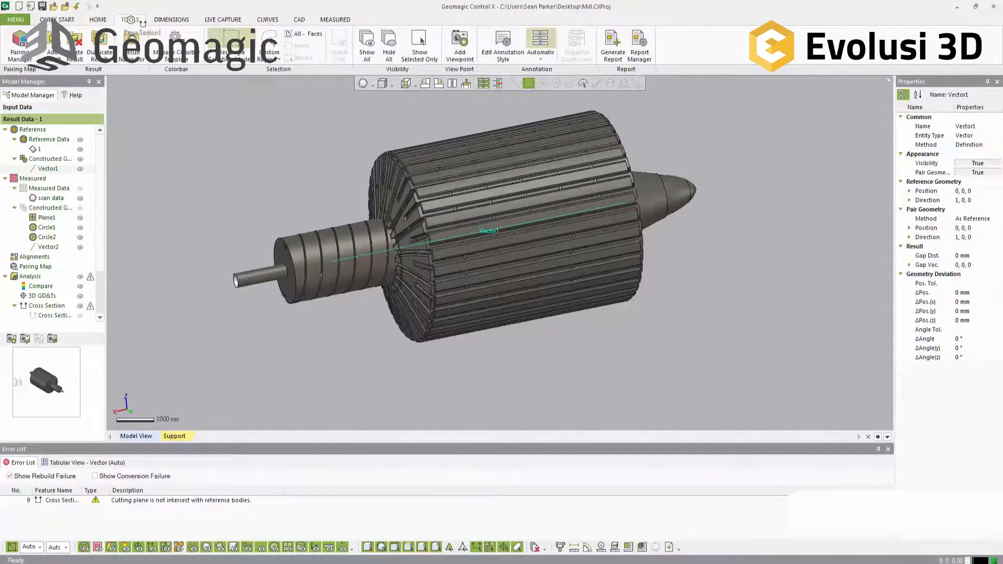
click(19, 46)
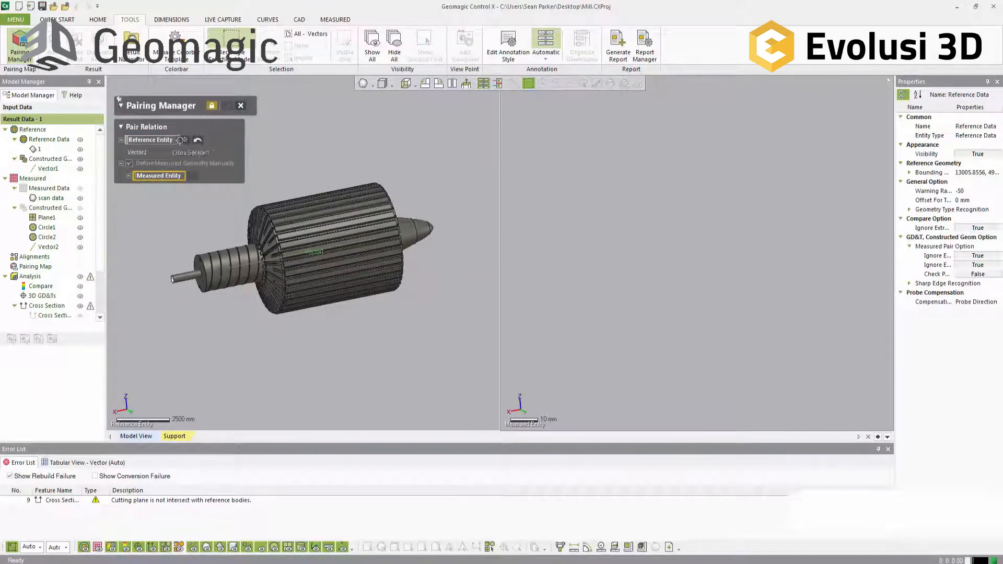
click(183, 141)
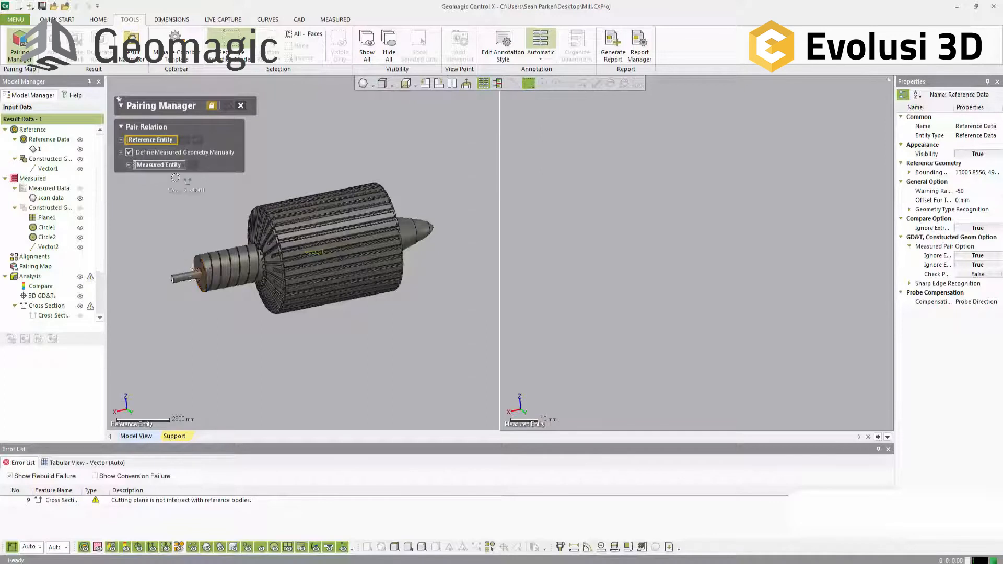
click(197, 265)
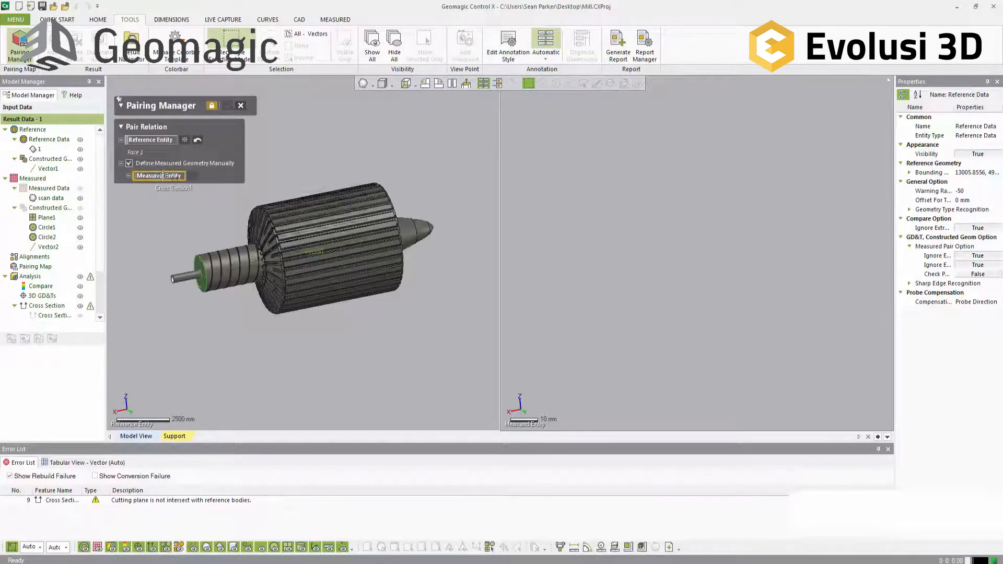
click(47, 217)
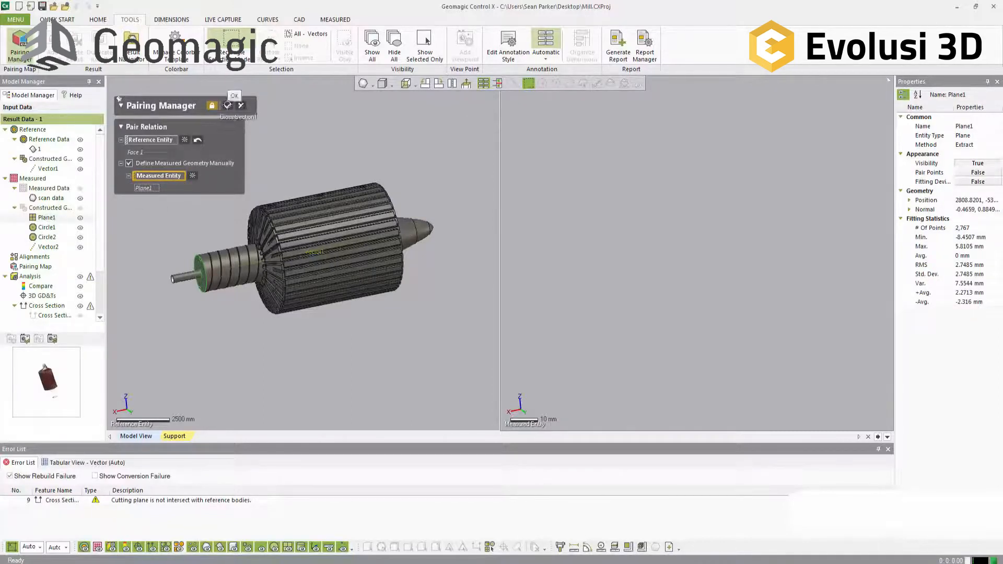
click(228, 105)
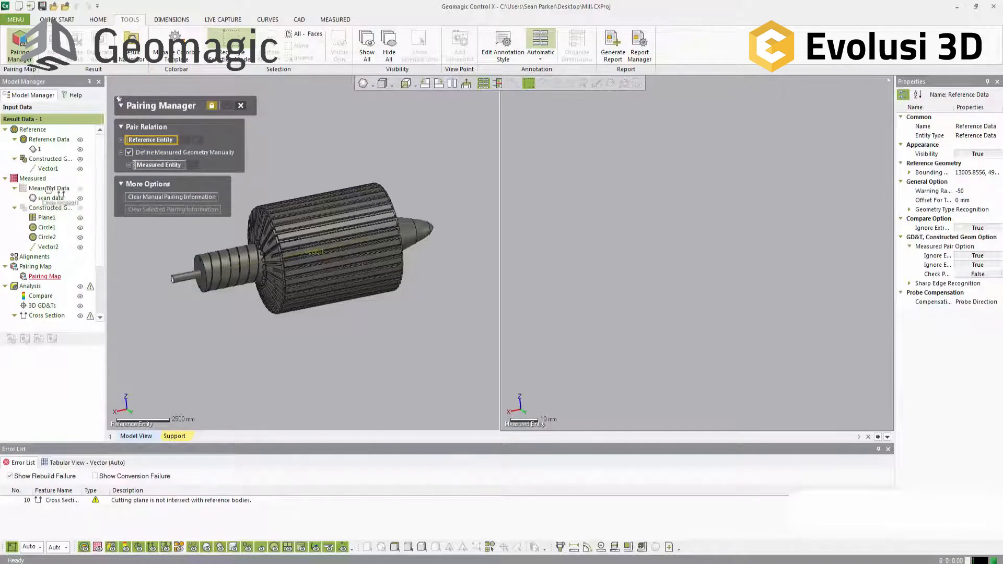
Step: Pair the reference Vector1 with the measured Vector2 and close the Pairing Manager
click(48, 169)
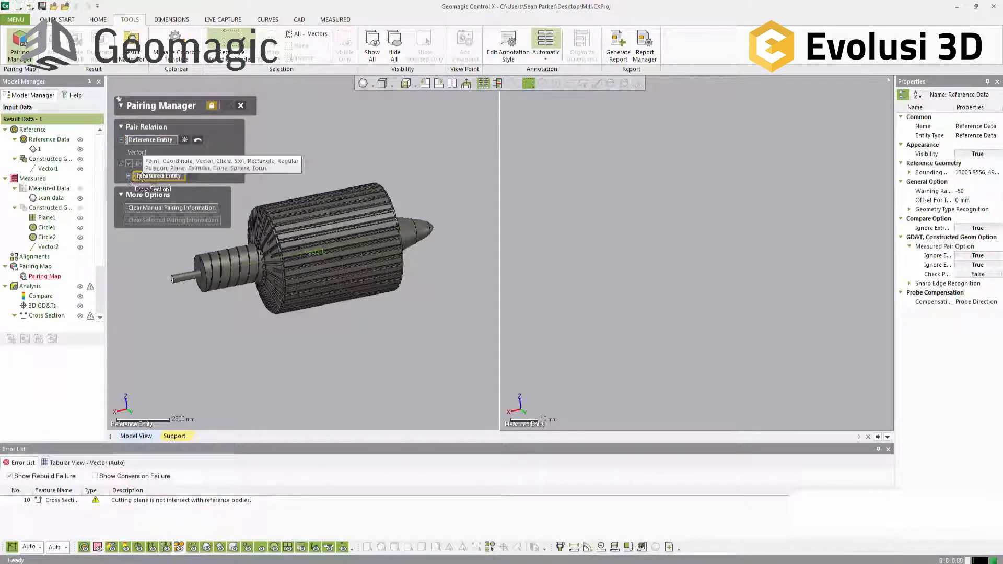
click(54, 245)
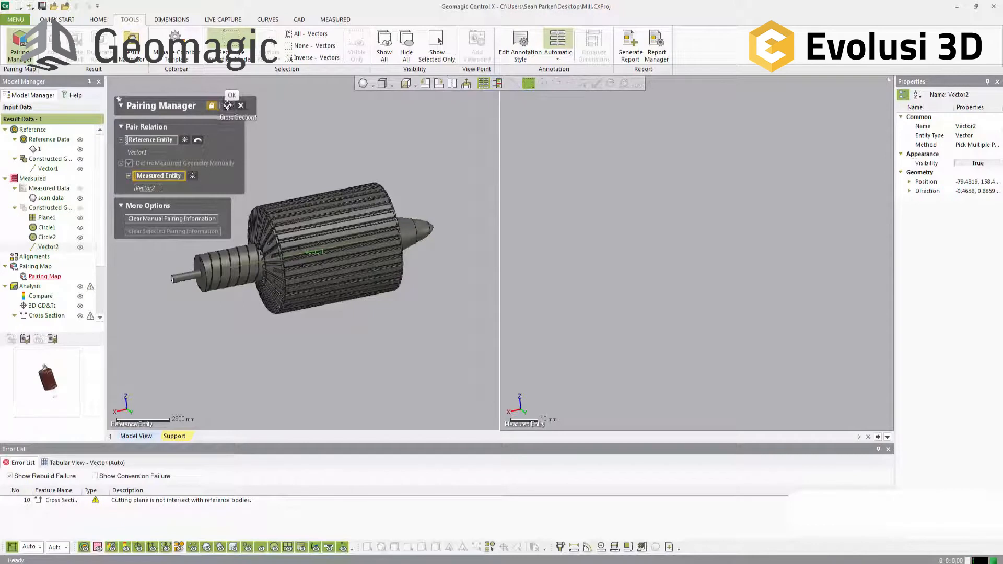
click(228, 105)
click(241, 105)
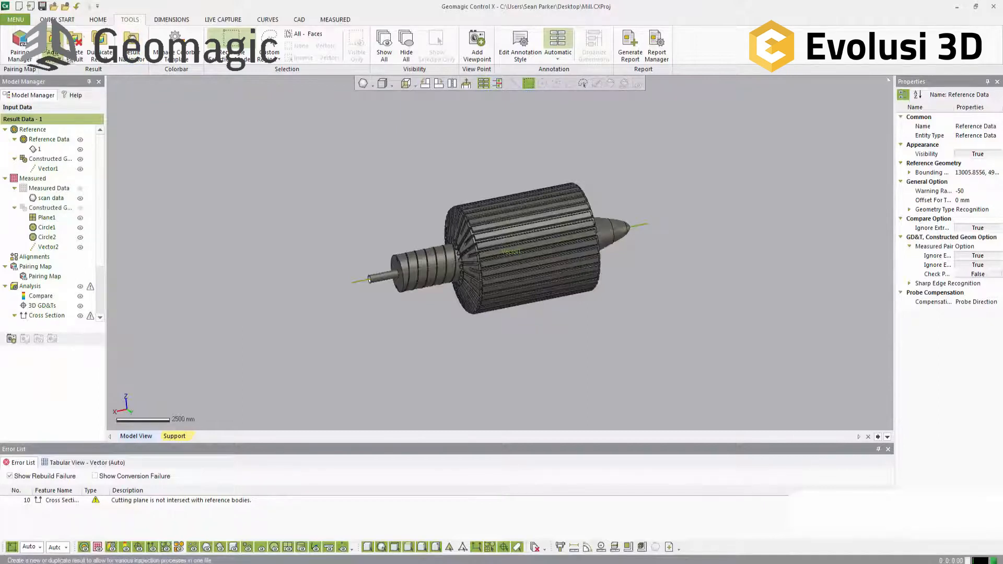
Step: Start a Datum Alignment and add the reference axis vector and the hub's end face as datum pairs
click(98, 19)
click(179, 50)
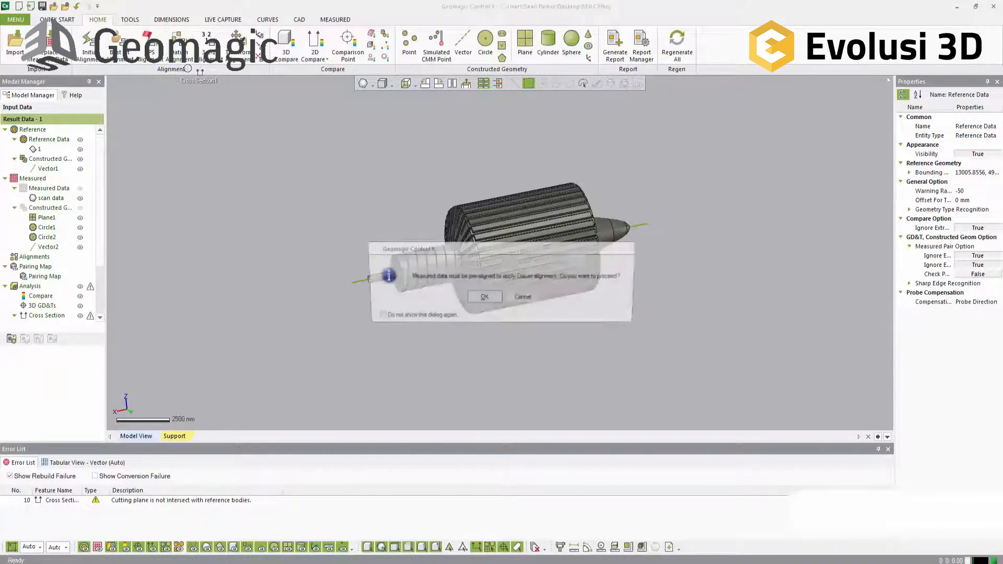
click(484, 296)
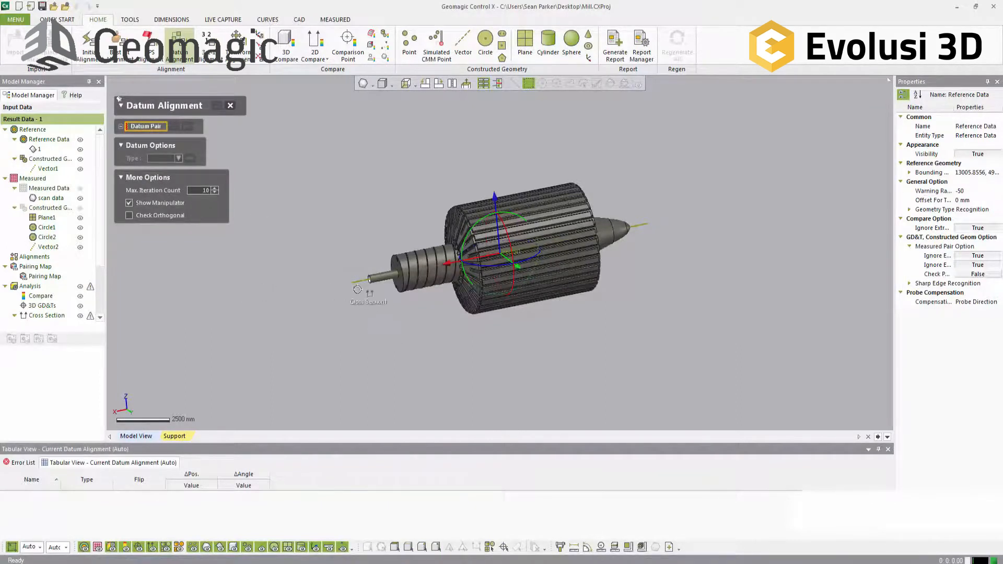
click(358, 283)
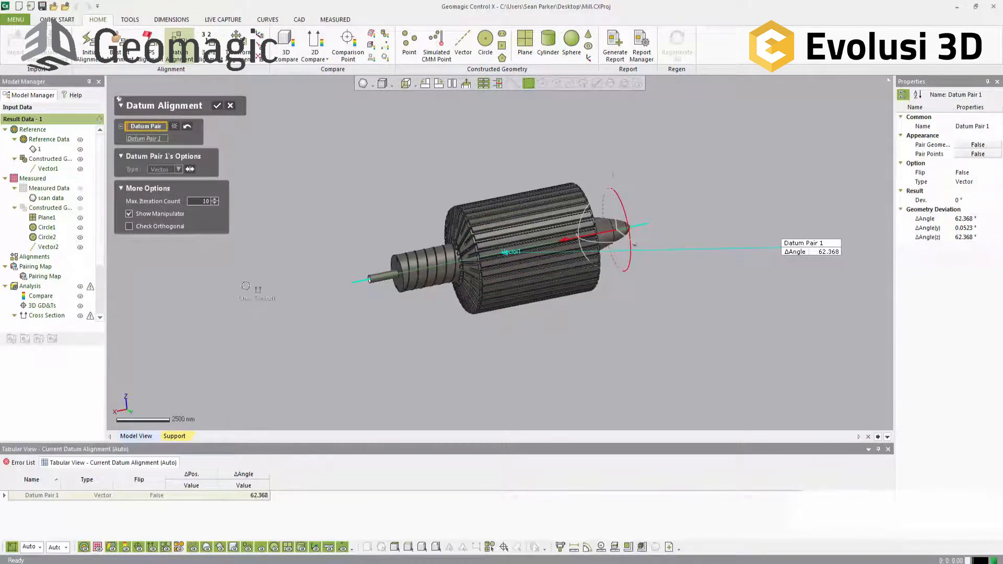
click(393, 264)
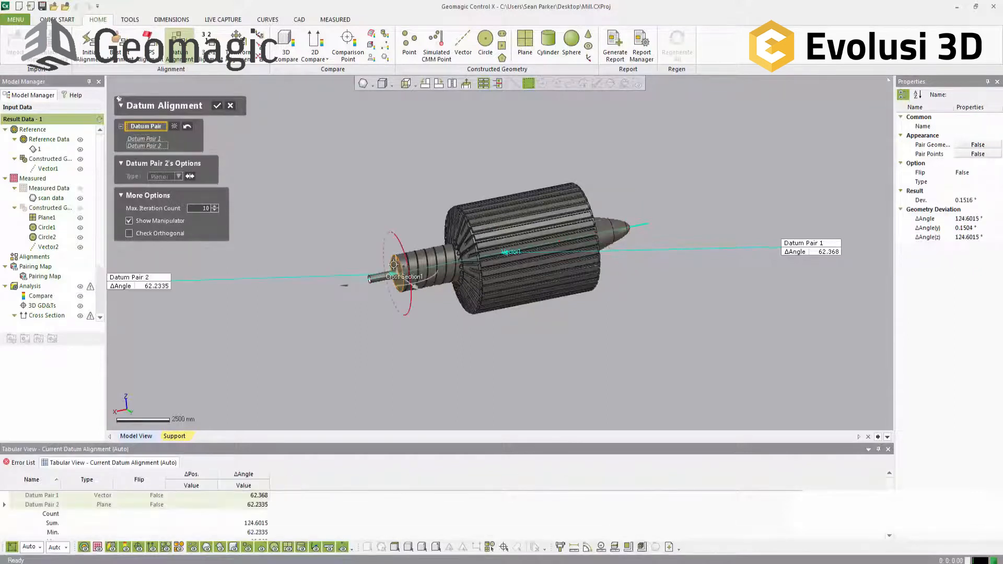
Step: Display the measured scan data and flip the direction of the vector pair, Datum Pair 1, in the datum alignment
click(80, 188)
right_drag(478, 306, 507, 330)
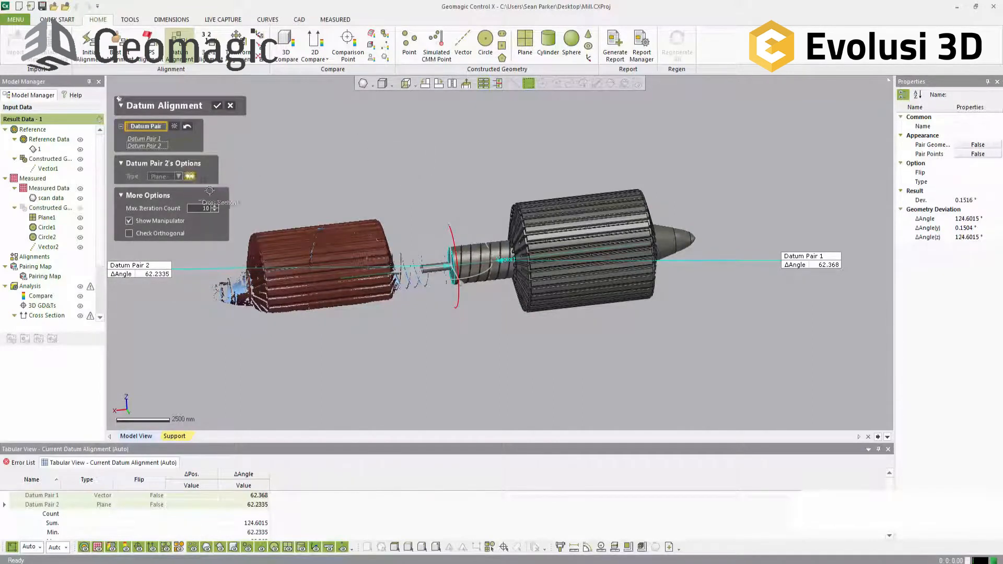
click(144, 138)
click(192, 176)
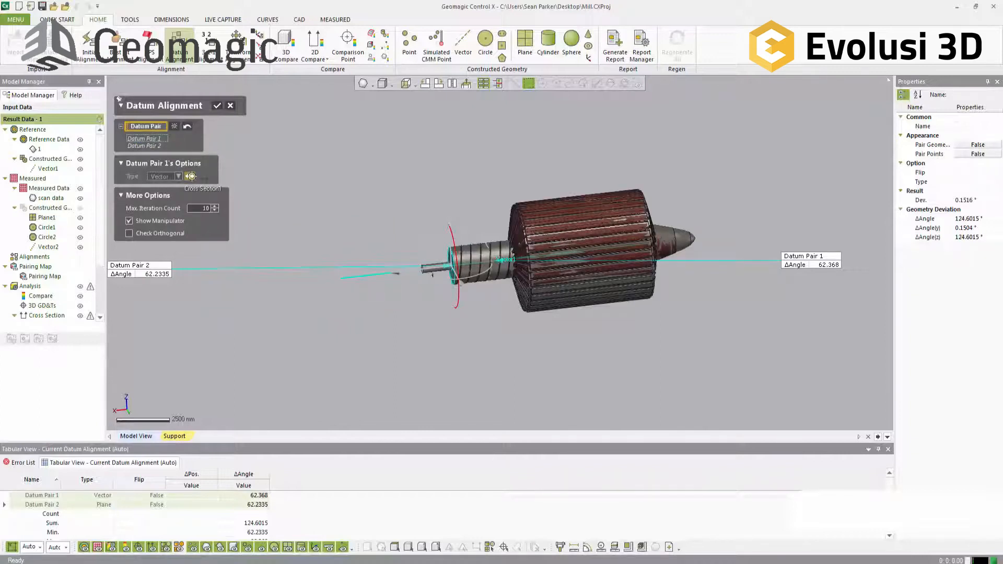
click(192, 177)
click(192, 177)
Step: Examine how the scan overlays the reference drum's ribs and end face from several angles
scroll(596, 238, up, 5)
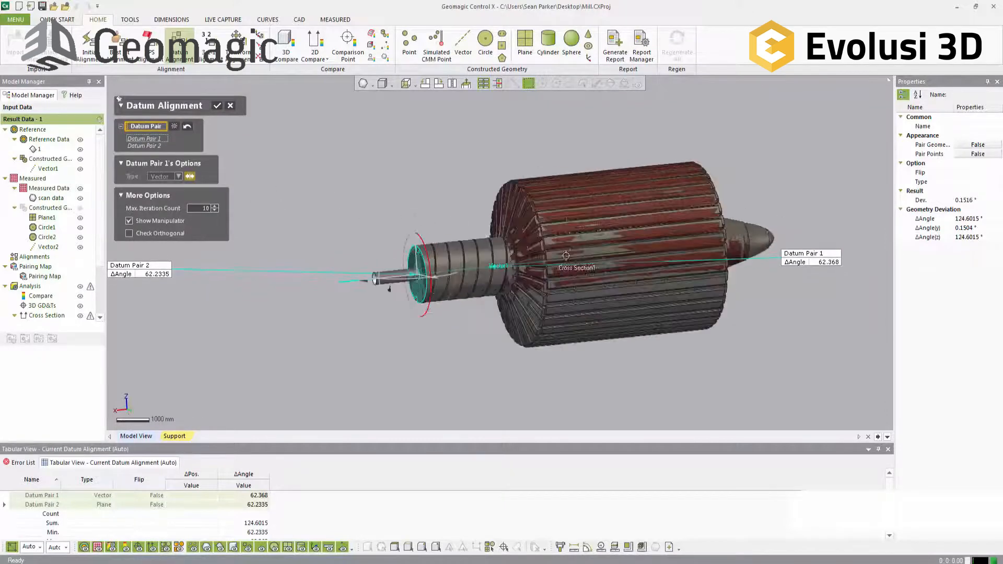
right_drag(596, 237, 561, 288)
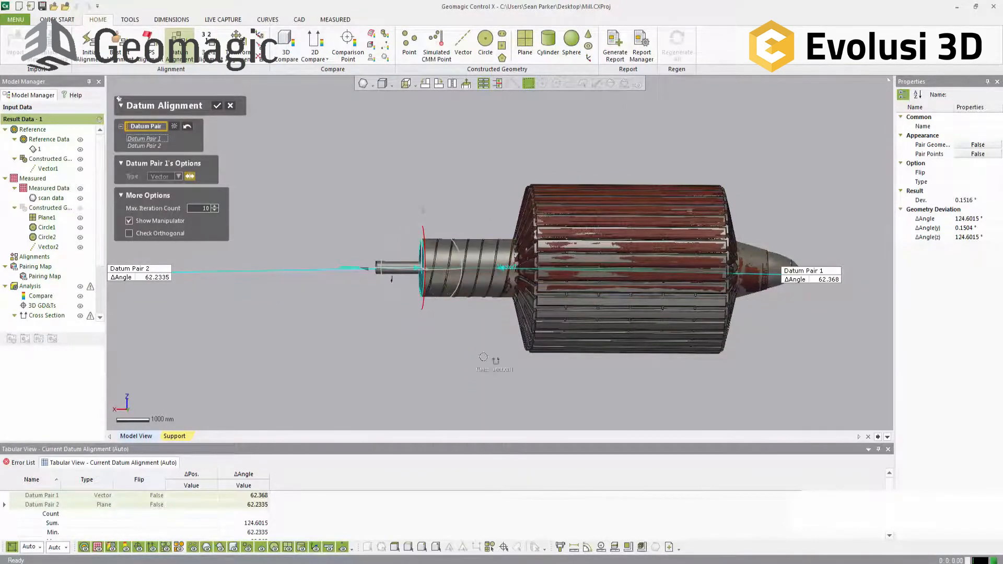
right_drag(419, 330, 468, 357)
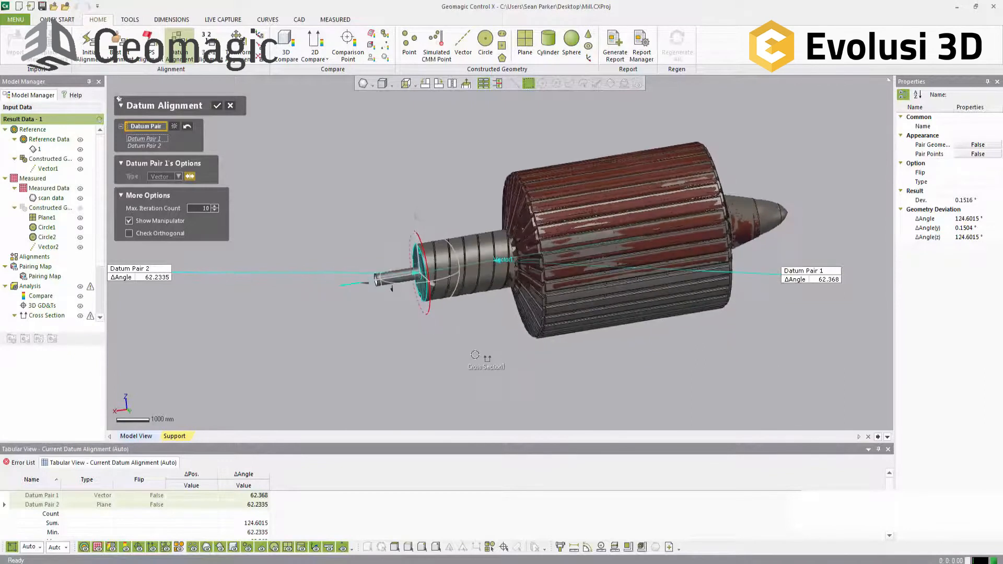
scroll(752, 282, up, 4)
right_drag(752, 281, 604, 296)
scroll(470, 256, up, 5)
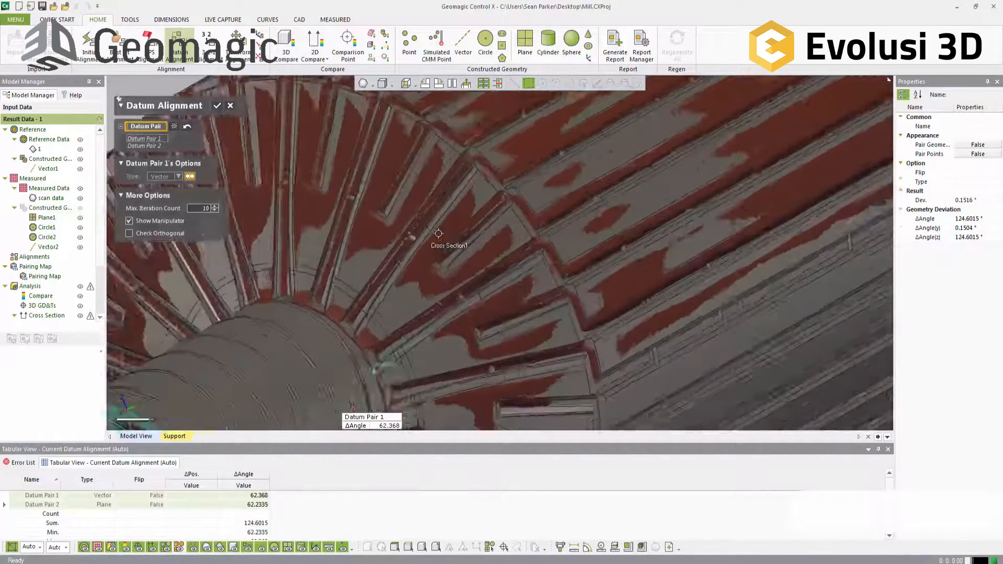
right_drag(483, 263, 688, 256)
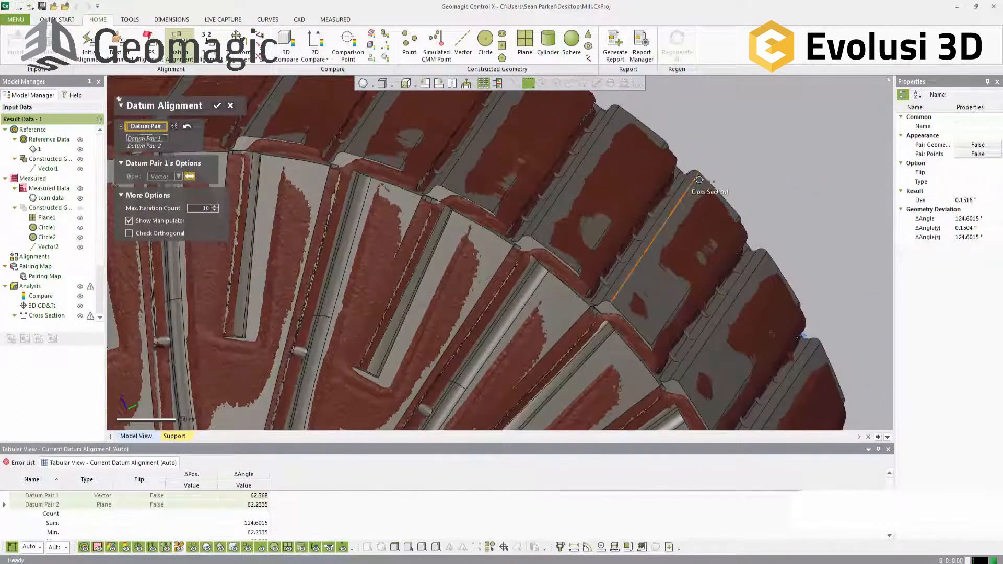
scroll(483, 358, down, 5)
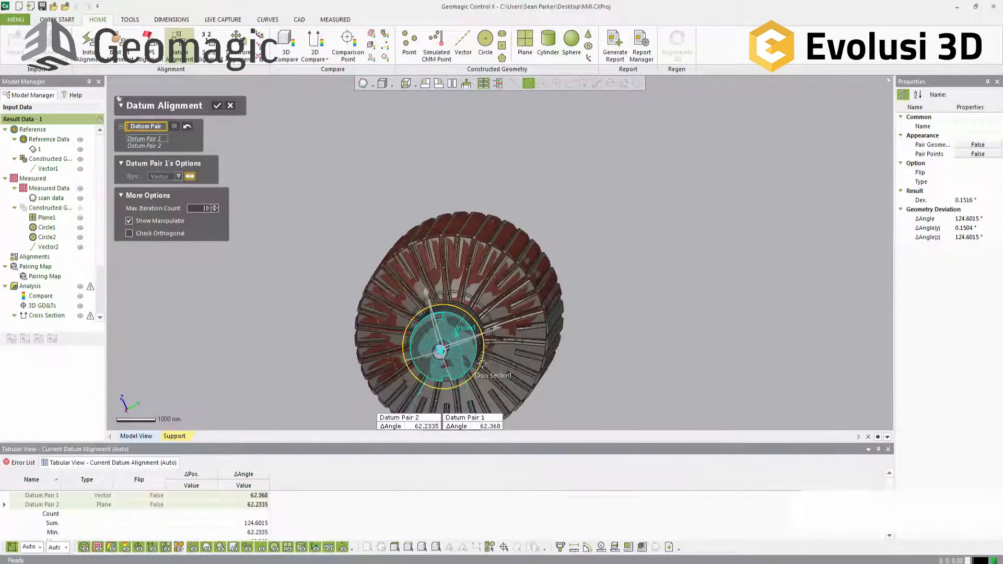
Step: Rotate the scan about the drum's axis with the manipulator, then accept the datum alignment and rebuild the affected cross sections
click(480, 328)
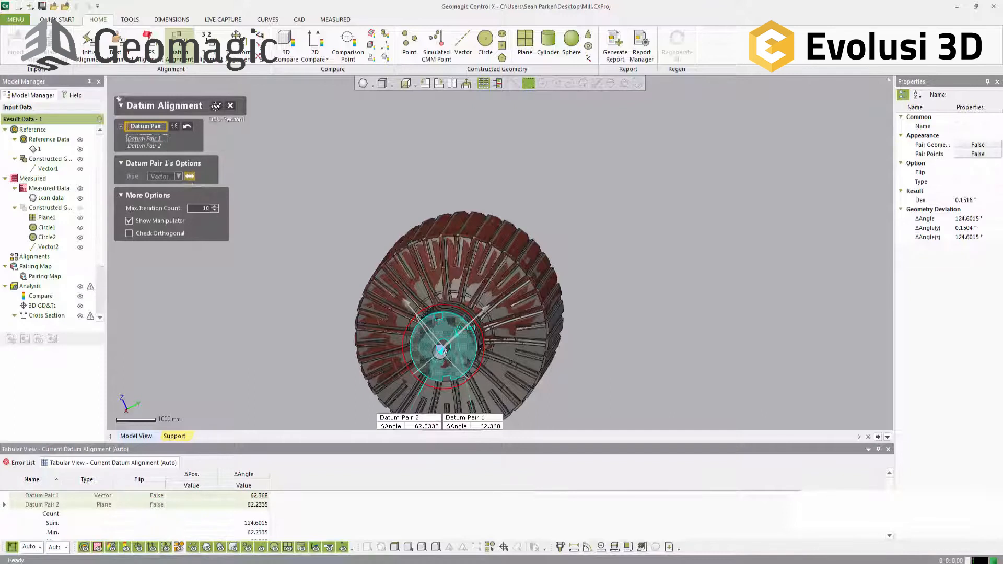
click(216, 106)
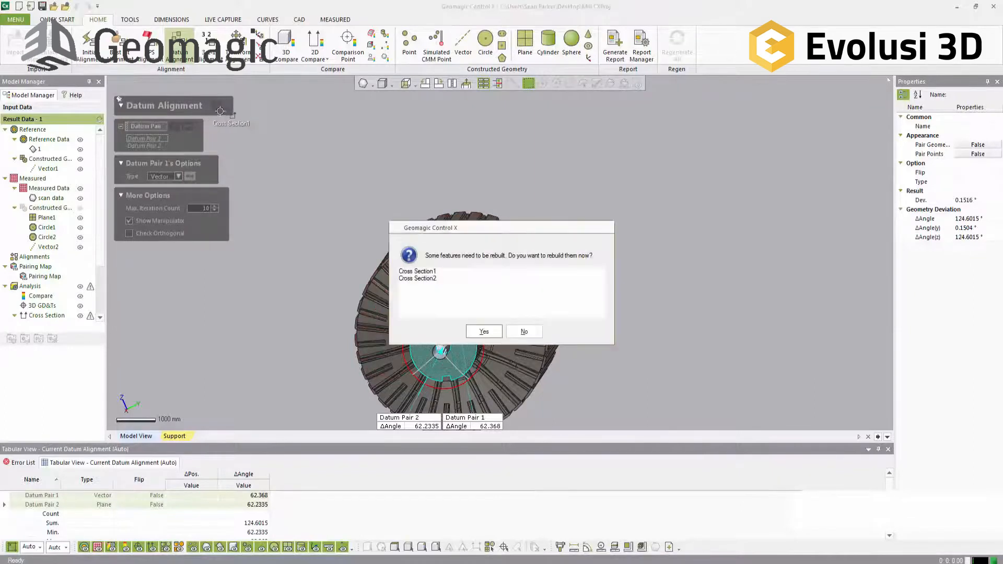
click(483, 331)
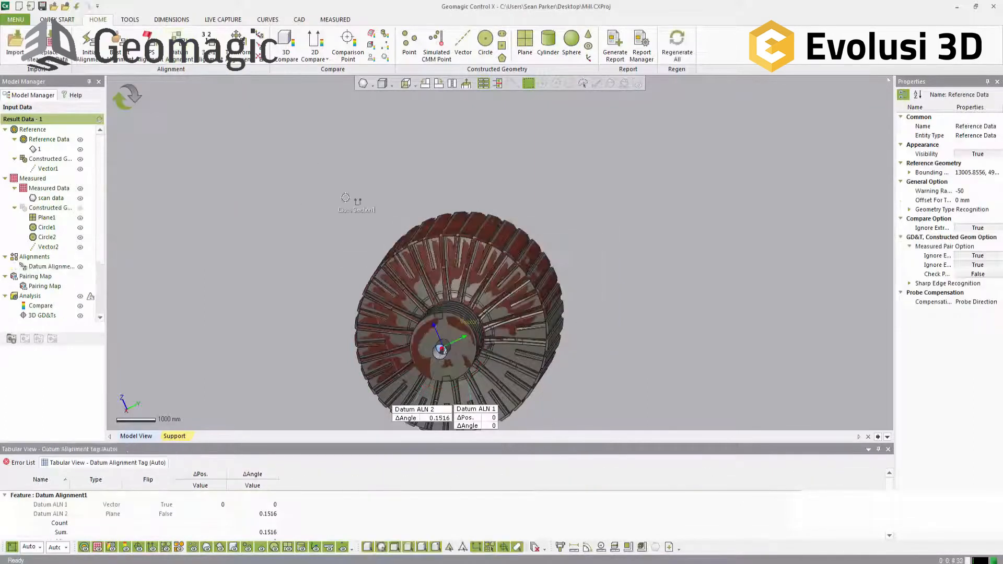
Step: Run a Best Fit Alignment with X, Y and Z translation and Y and Z rotation locked, leaving only X rotation free
right_drag(471, 305, 390, 235)
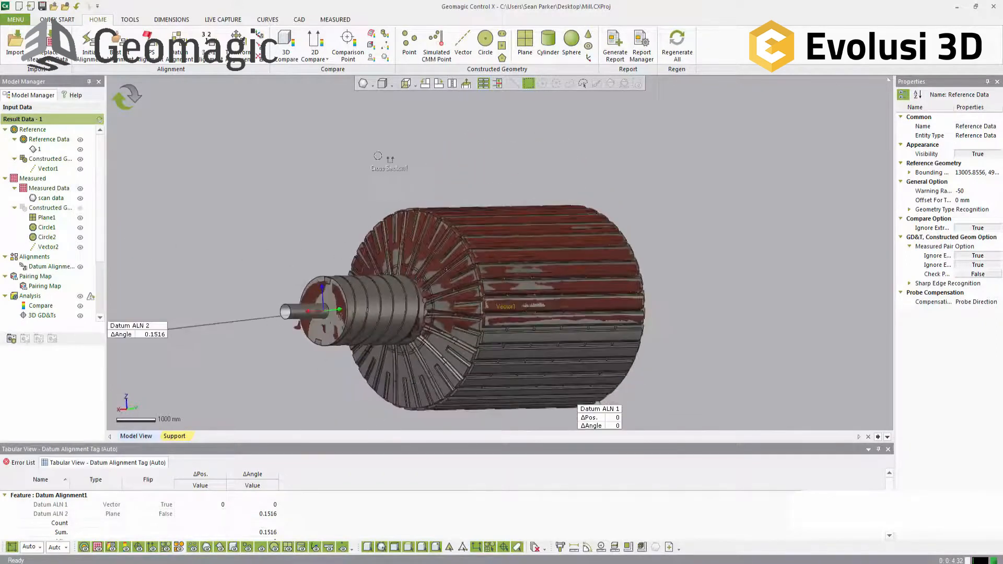
right_drag(577, 293, 282, 126)
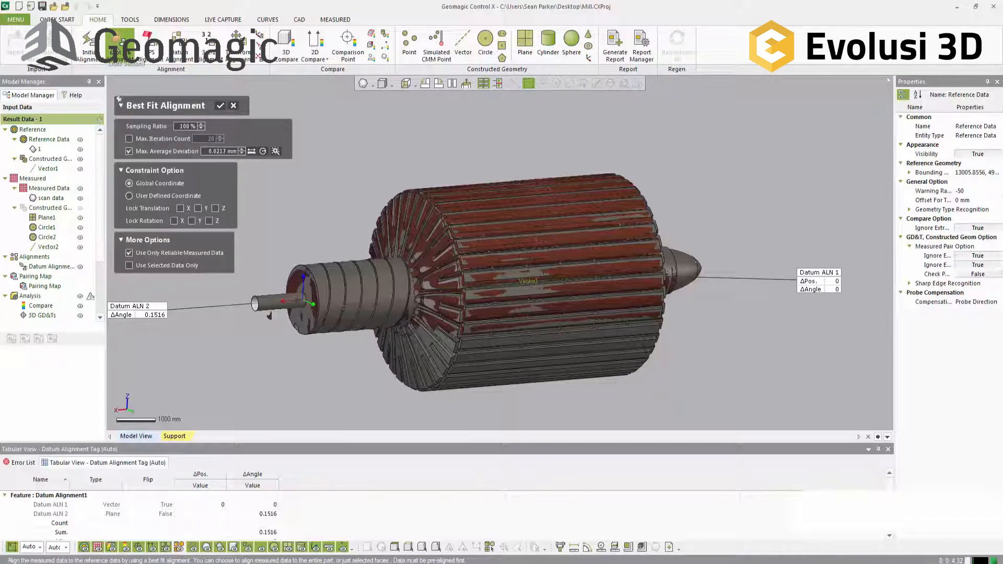
click(180, 208)
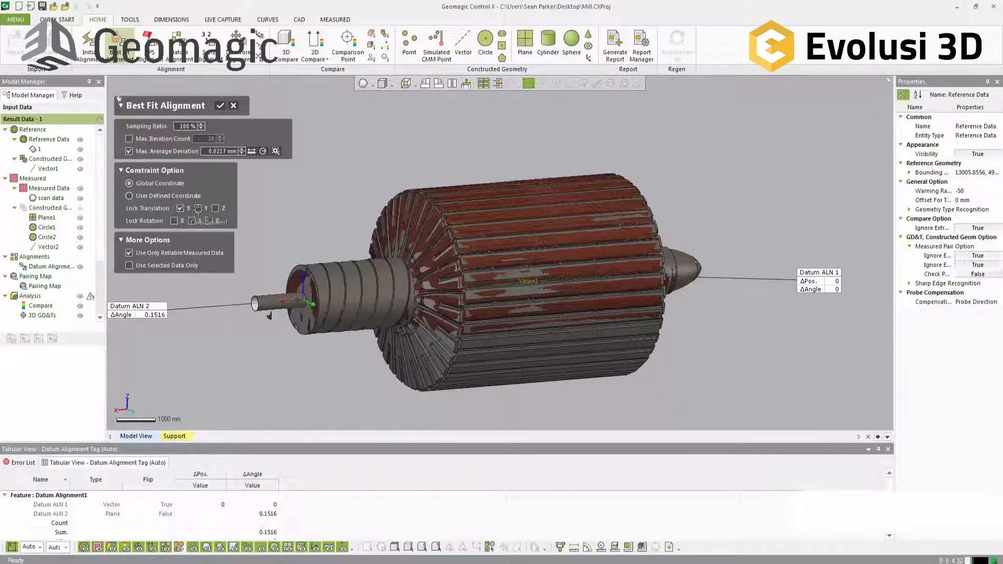
click(214, 208)
click(192, 221)
scroll(497, 294, up, 10)
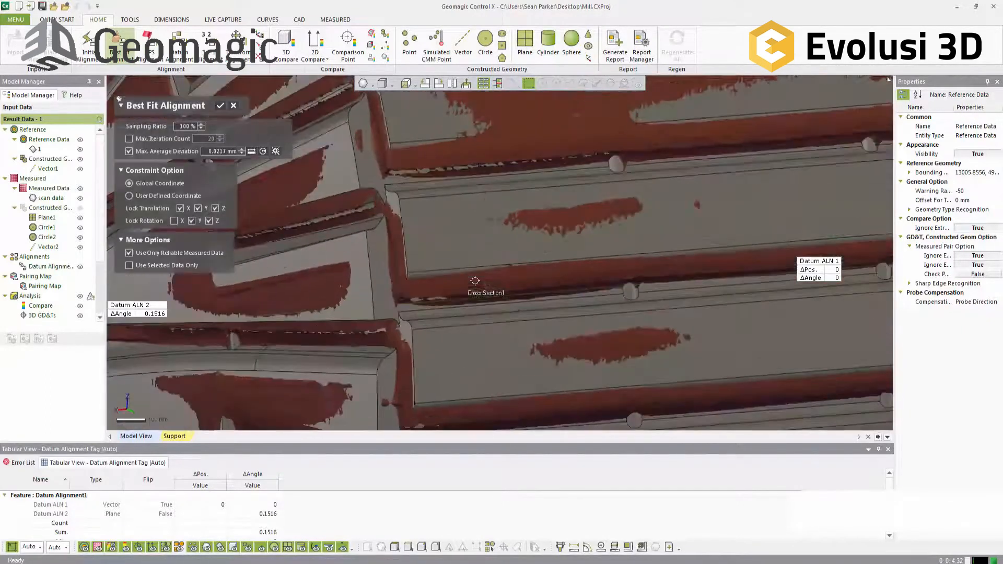
right_drag(497, 293, 746, 205)
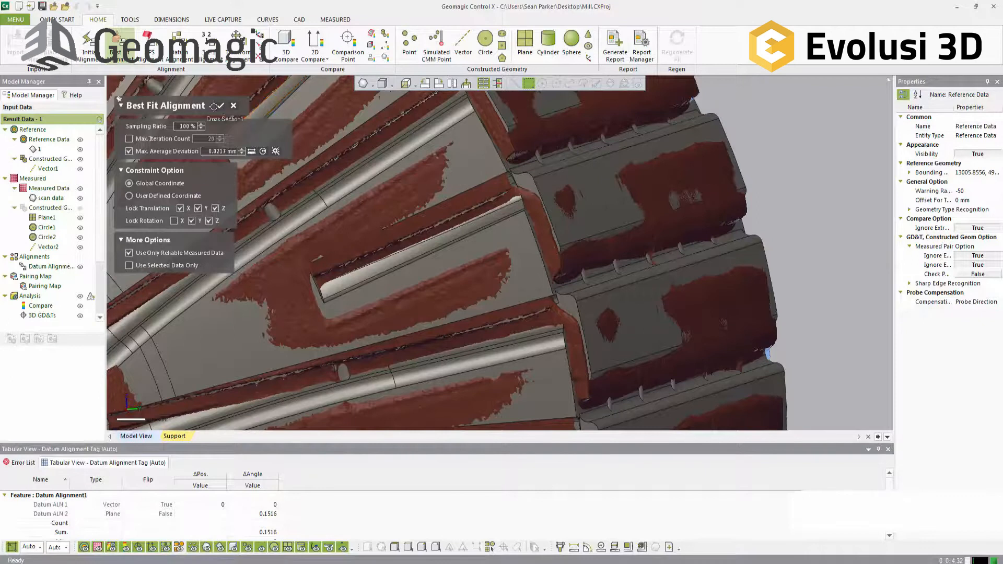
click(218, 106)
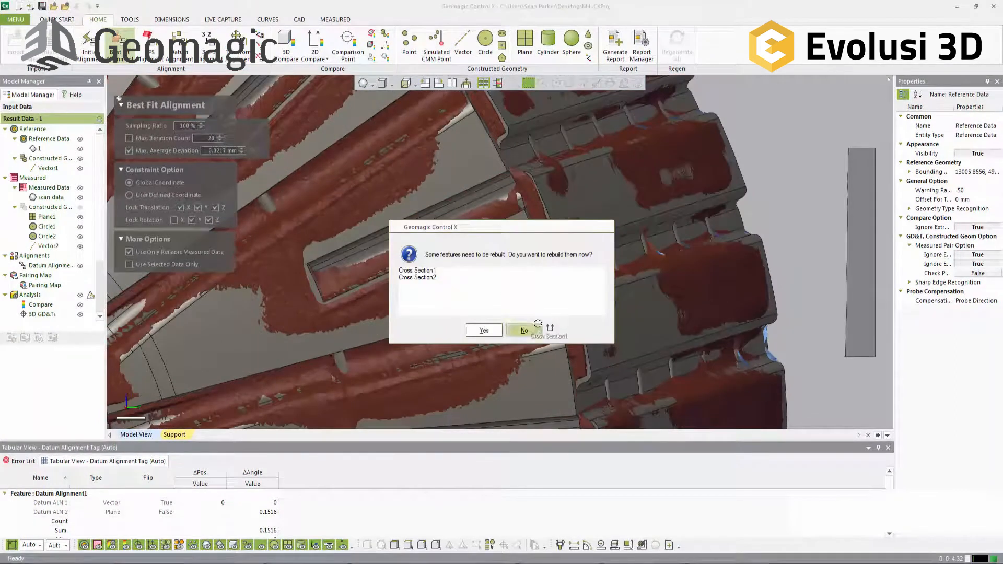
click(520, 326)
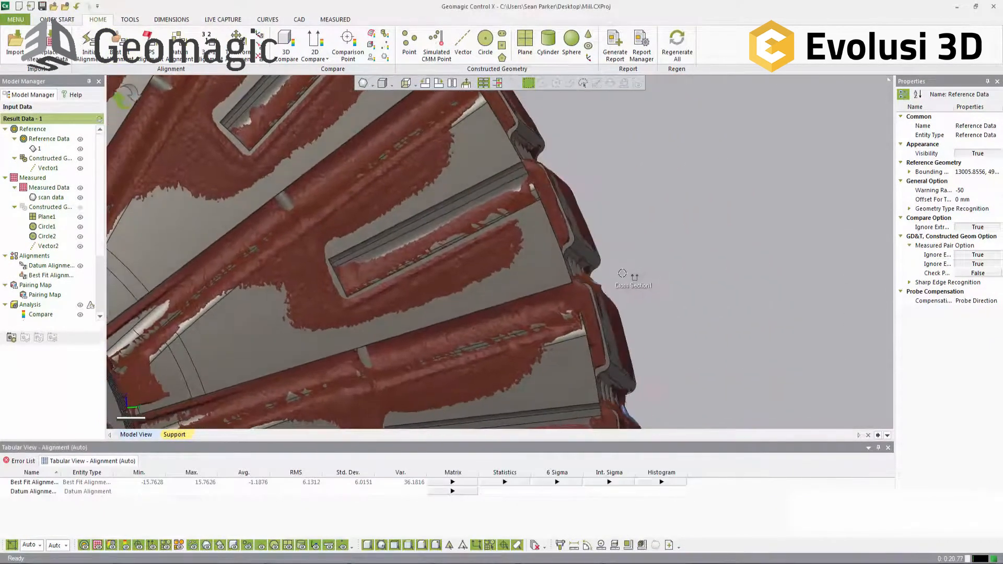
Step: Delete Cross Section2 and Cross Section1 from the analysis results
scroll(622, 273, down, 5)
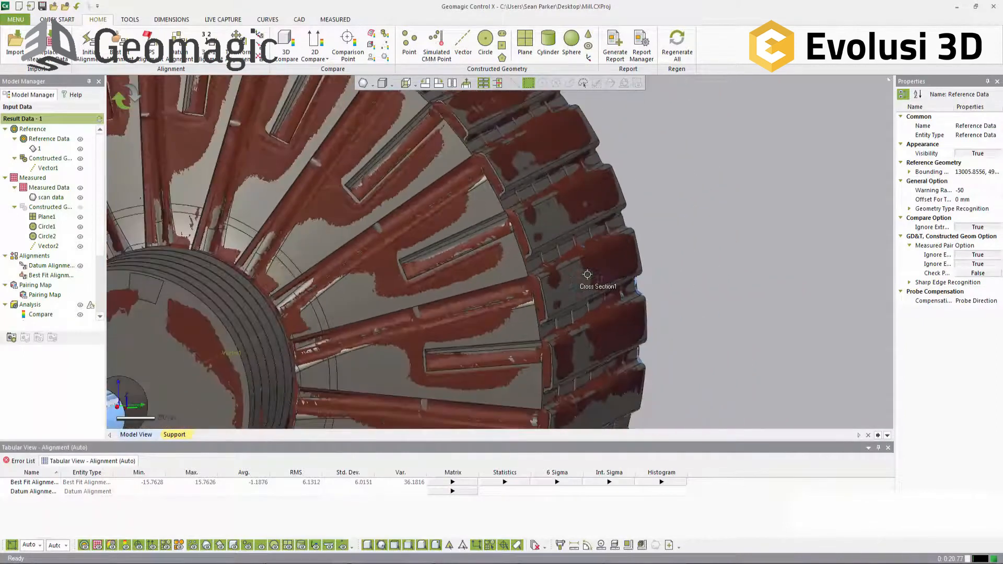
scroll(588, 274, down, 5)
drag(100, 215, 98, 290)
mouse_move(49, 264)
mouse_down()
mouse_move(51, 247)
mouse_move(56, 257)
mouse_up()
right_click(56, 257)
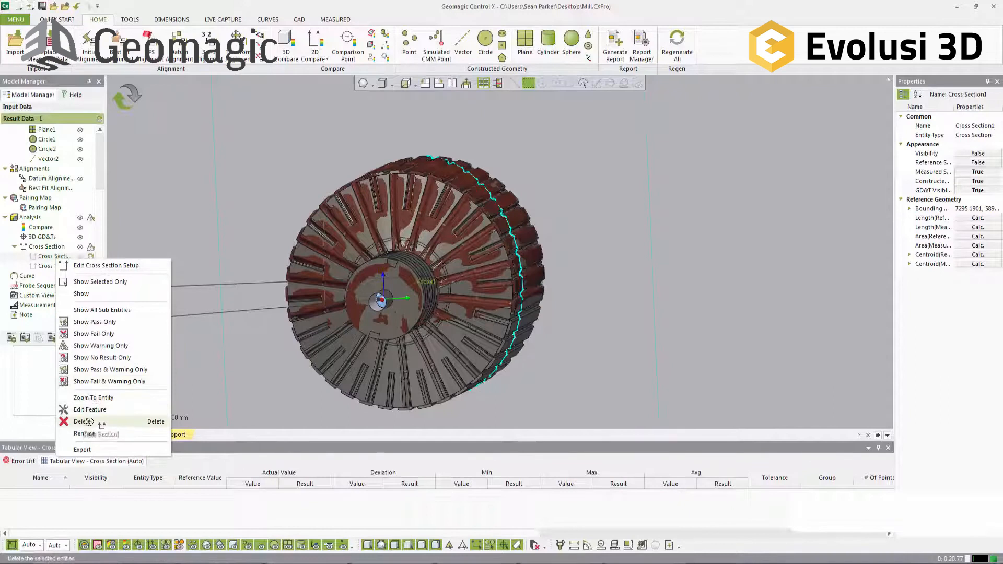
click(166, 179)
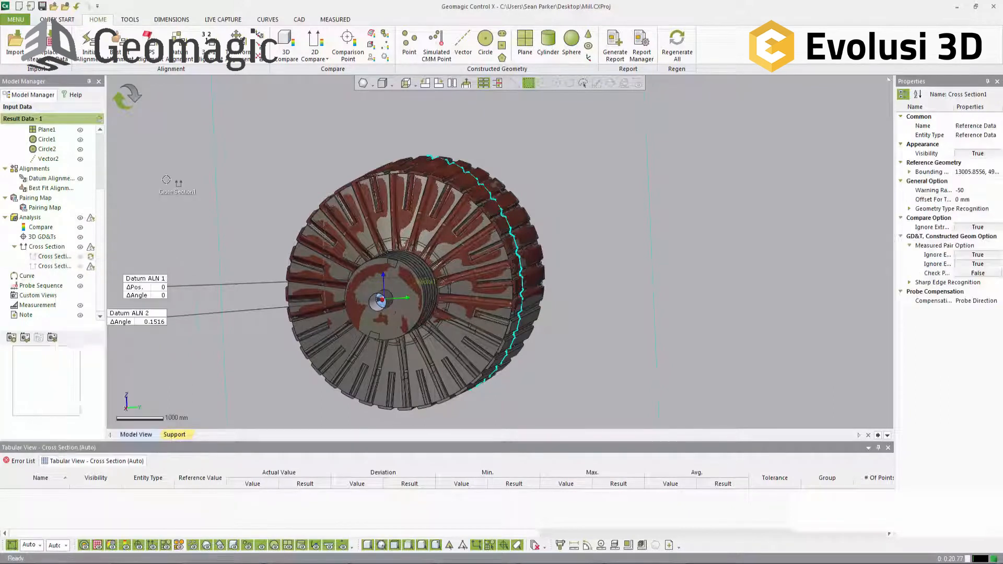
right_click(56, 263)
click(89, 426)
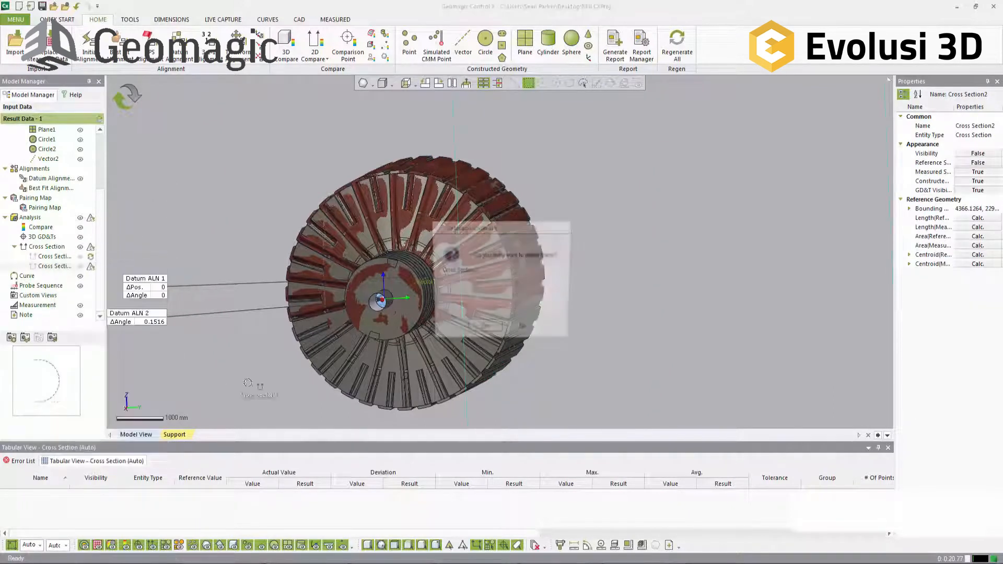
click(478, 330)
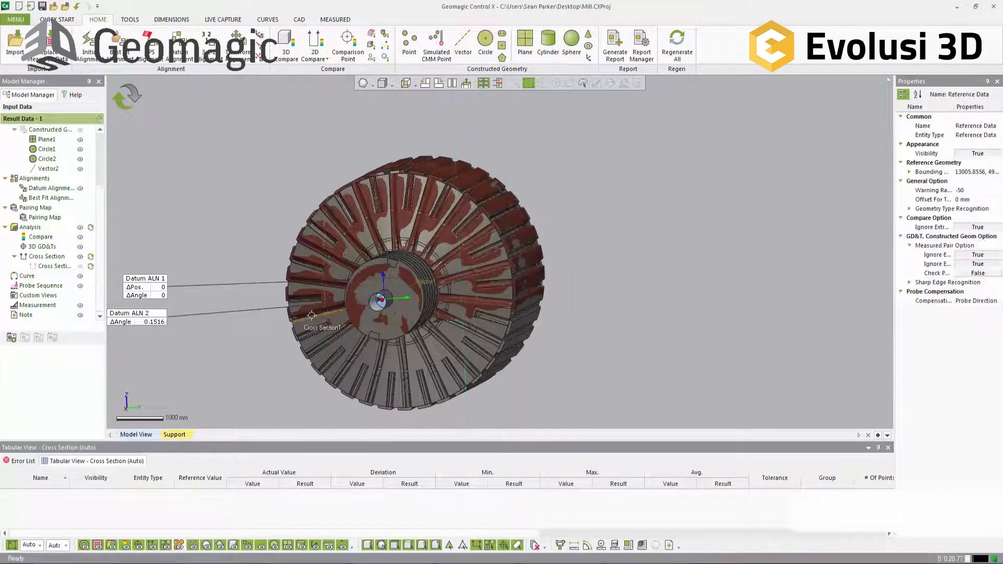
right_click(55, 266)
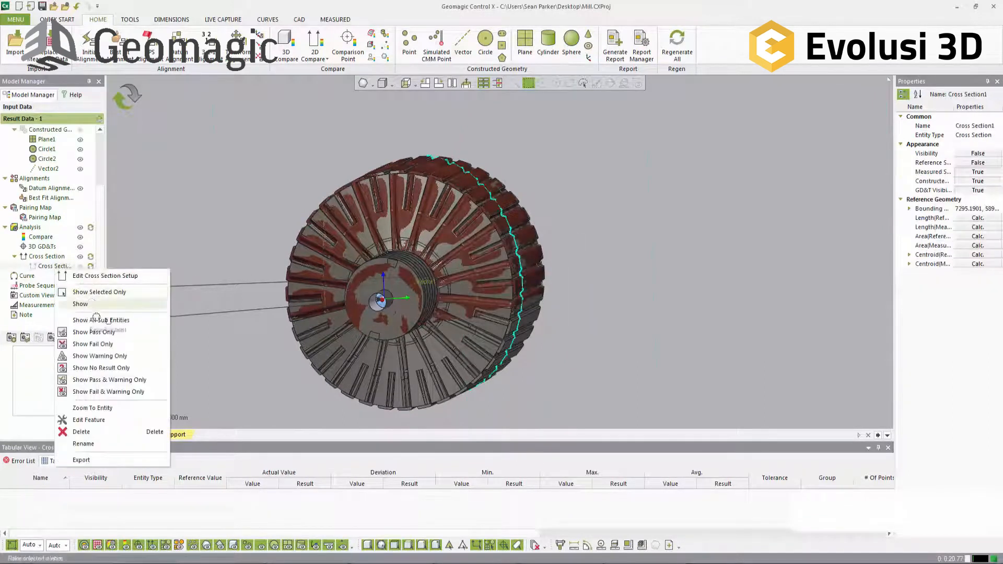
click(93, 432)
click(478, 329)
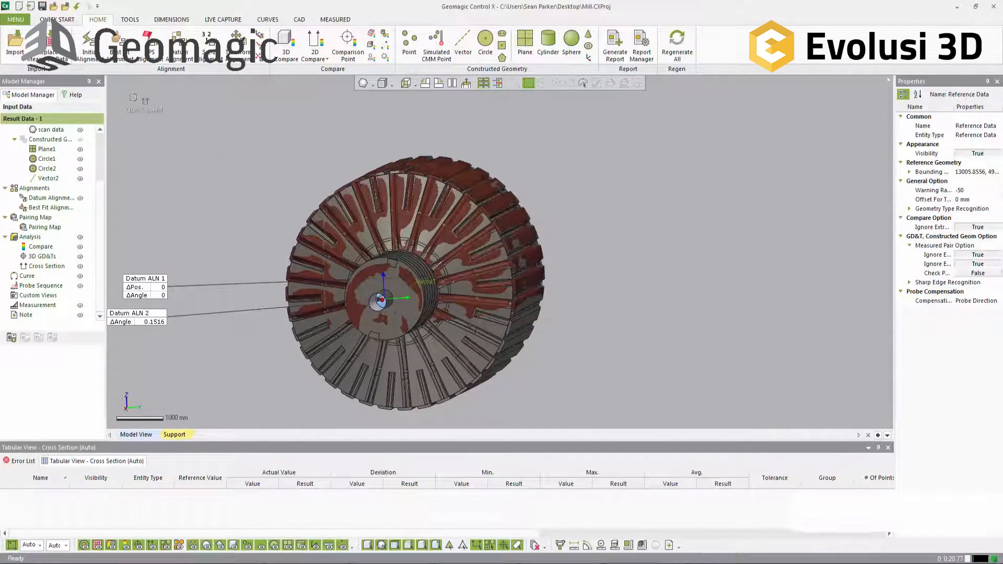
Step: Hide the datum alignment labels and calculate a 2D Compare on a section plane offset 4250 mm from Plane X
right_drag(463, 209, 448, 191)
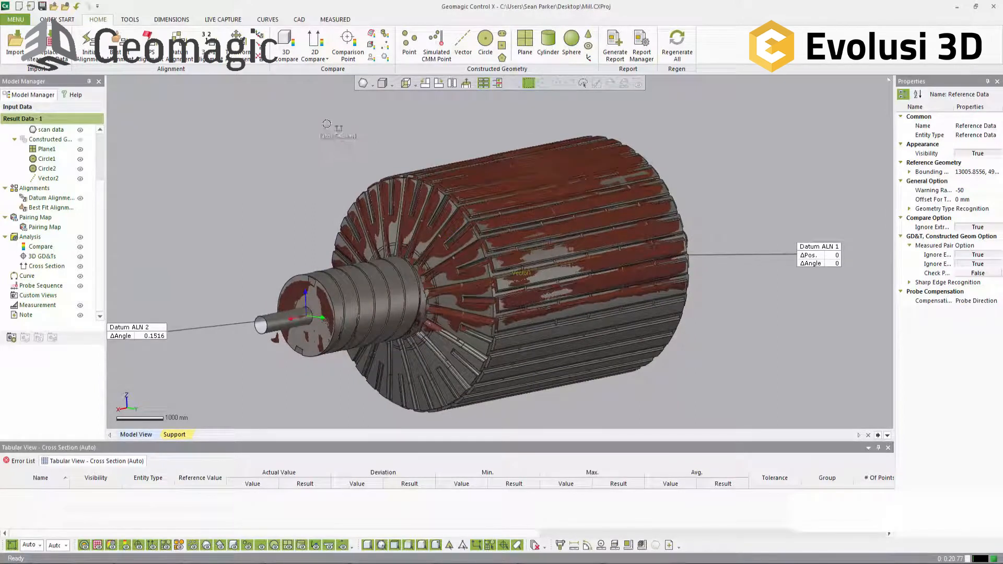
drag(125, 253, 208, 215)
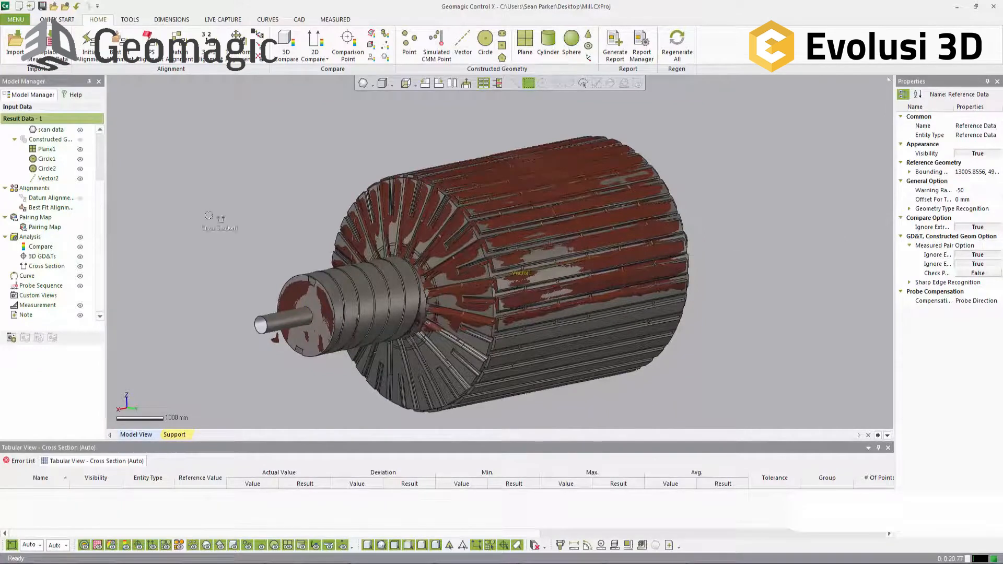
drag(188, 97, 315, 98)
drag(290, 133, 316, 40)
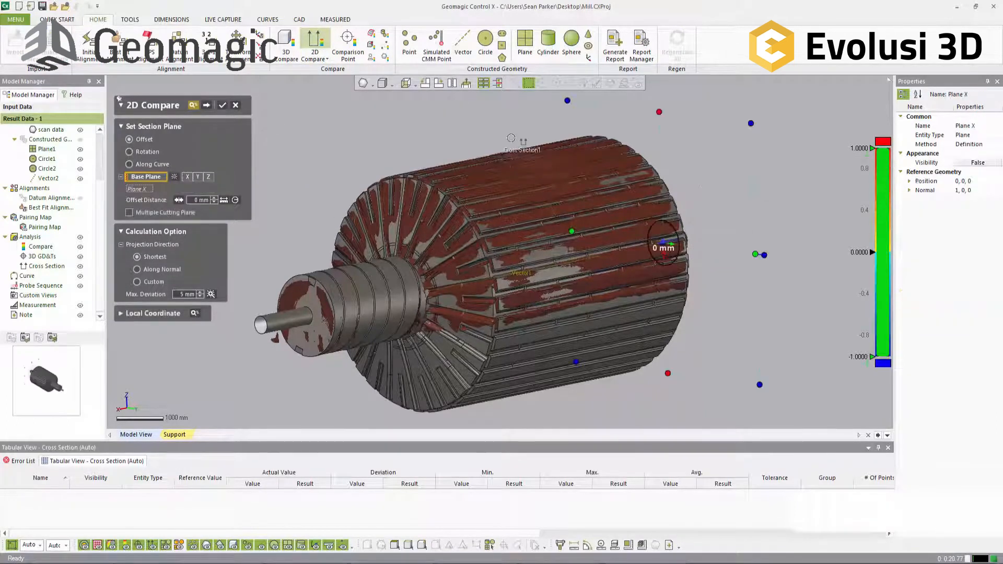
drag(662, 242, 524, 268)
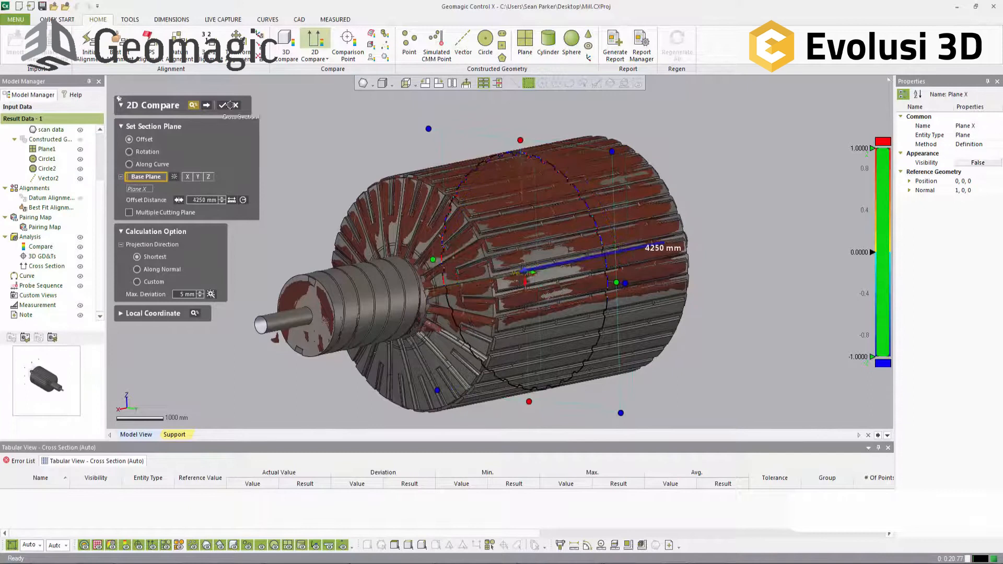
click(206, 106)
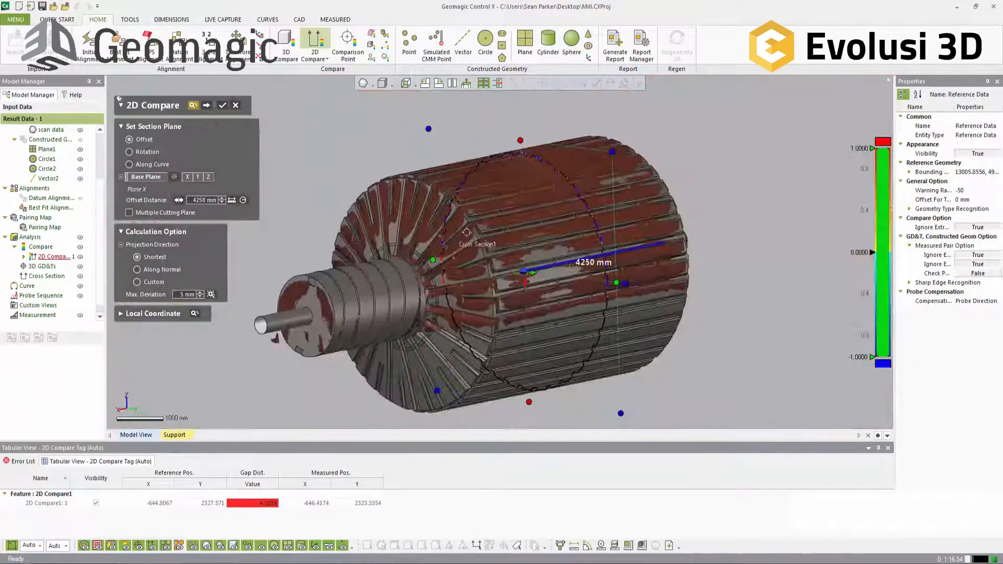
Step: Set the 2D Compare's maximum deviation to 50 mm and calculate the drum's section comparison
click(183, 294)
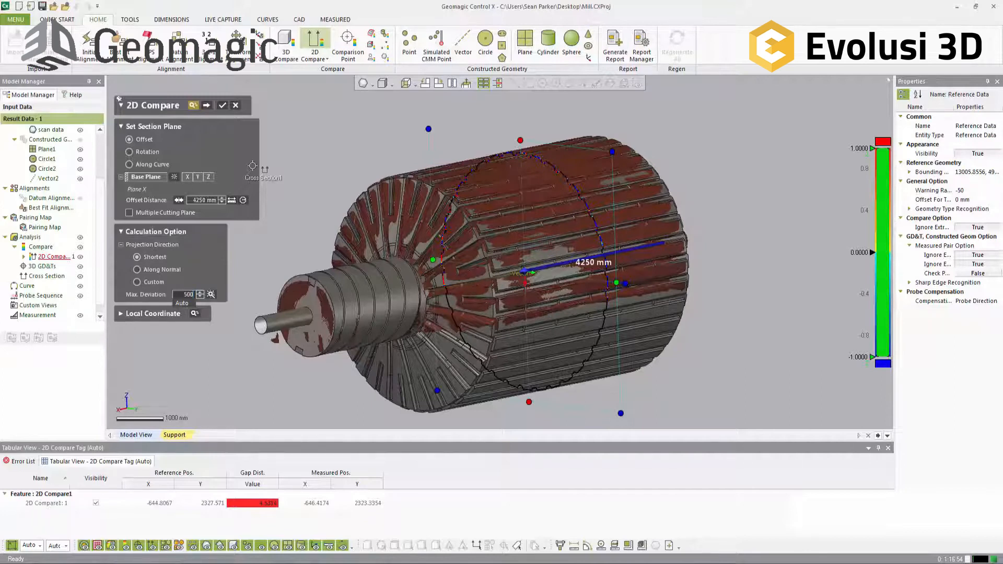
key(Return)
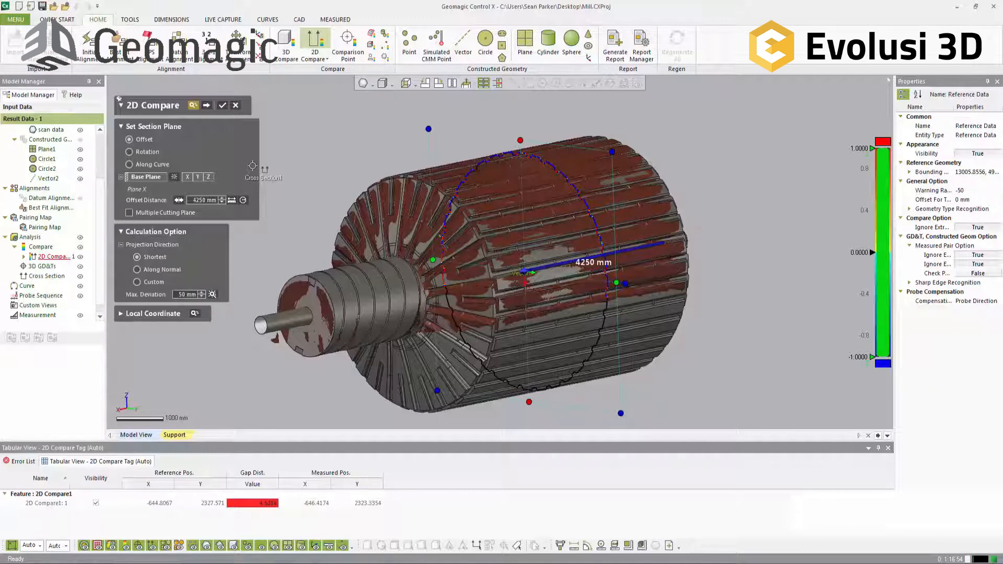
scroll(611, 224, up, 10)
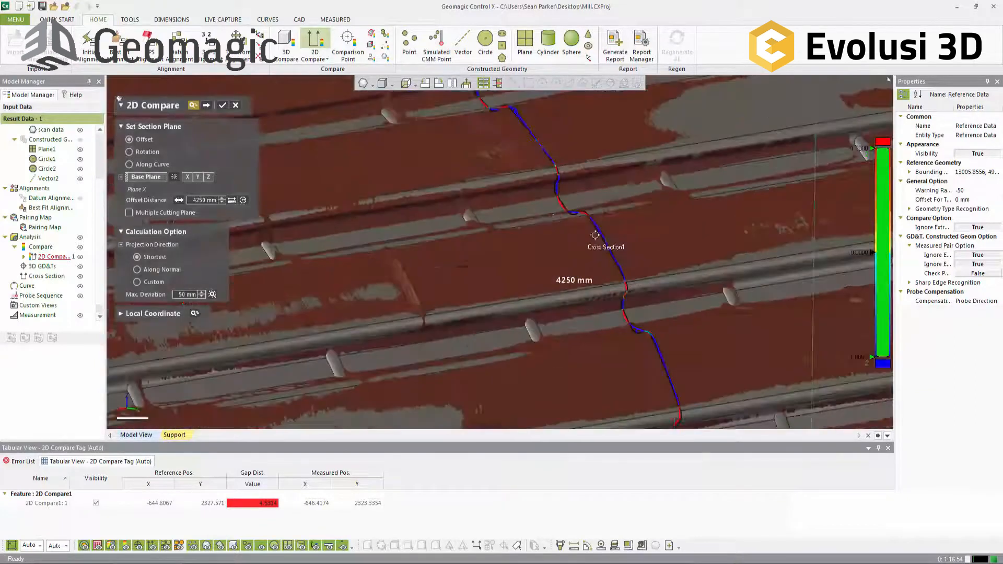
scroll(611, 224, up, 3)
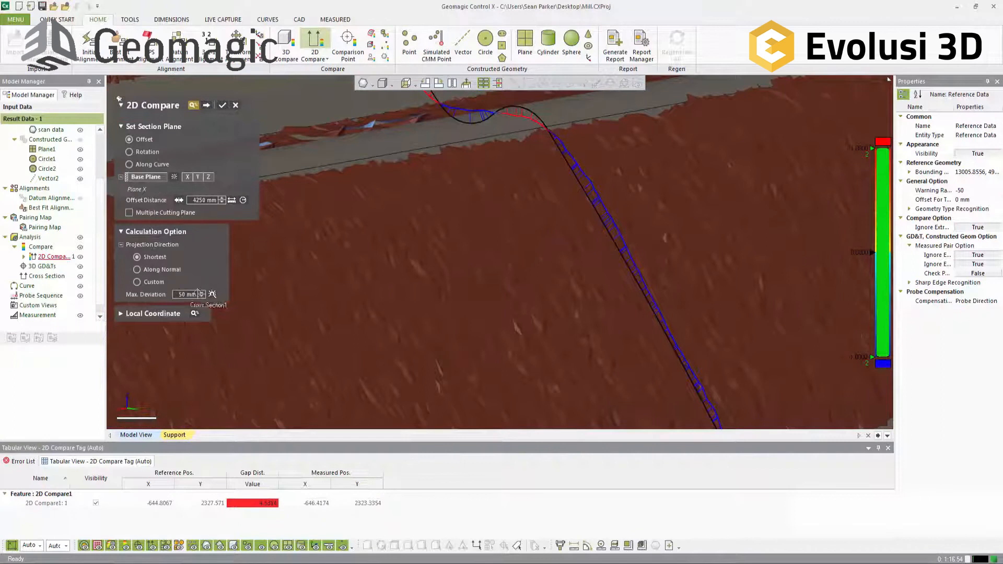
key(Return)
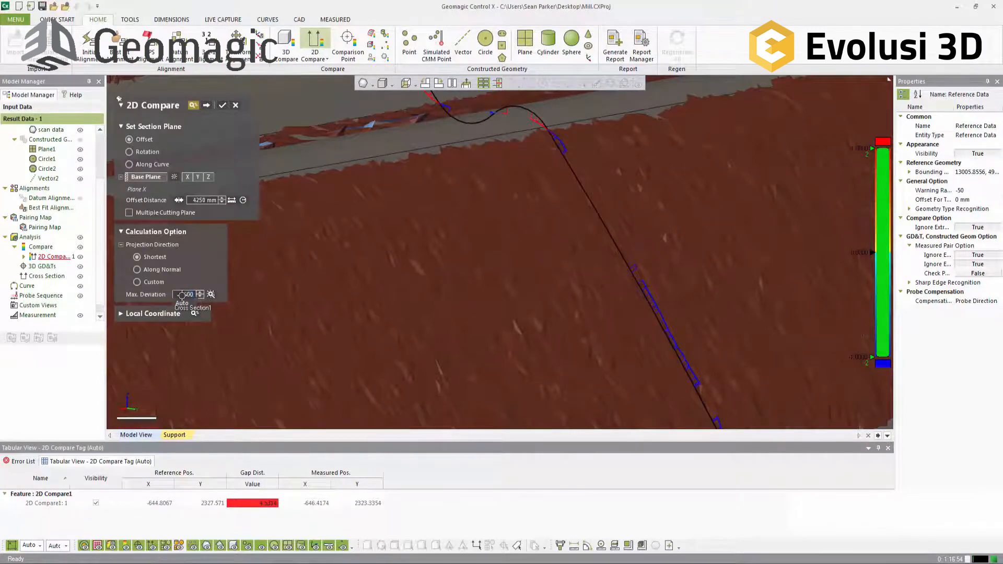
key(Return)
mouse_move(564, 265)
ctrl+right_down()
mouse_move(506, 262)
mouse_move(635, 252)
ctrl+right_up()
scroll(553, 267, down, 2)
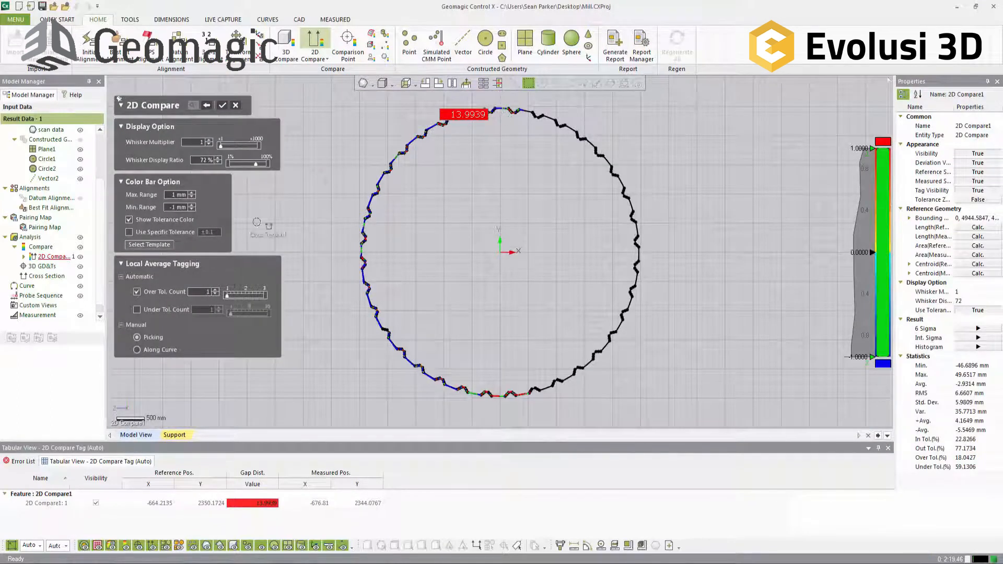
Step: Turn off automatic over-tolerance tagging and pick deviation tags on corrugation peaks along the bottom of the drum section
click(137, 294)
scroll(525, 104, down, 3)
scroll(504, 128, up, 10)
scroll(526, 218, down, 5)
ctrl+right_drag(538, 350, 500, 336)
scroll(491, 316, up, 8)
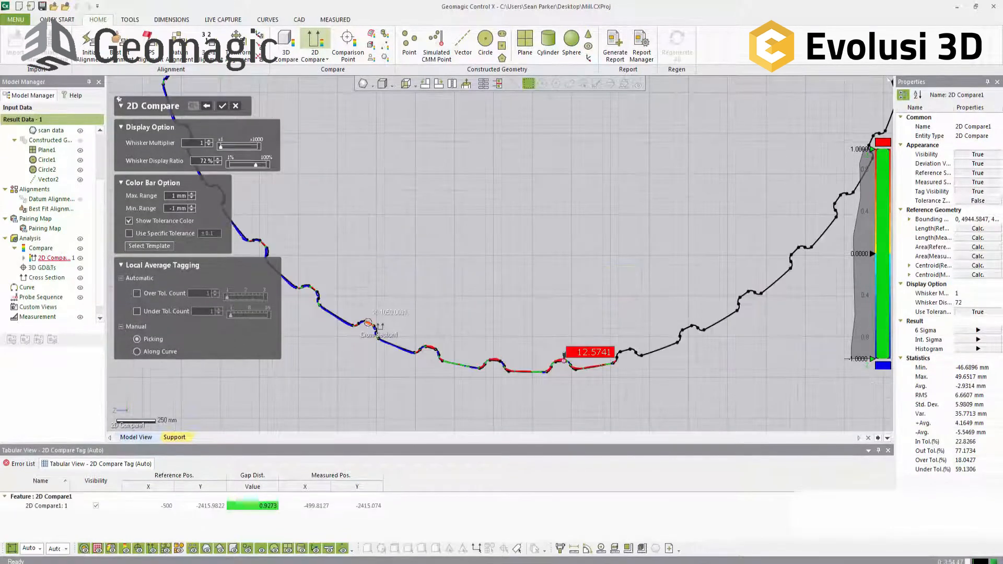
click(370, 320)
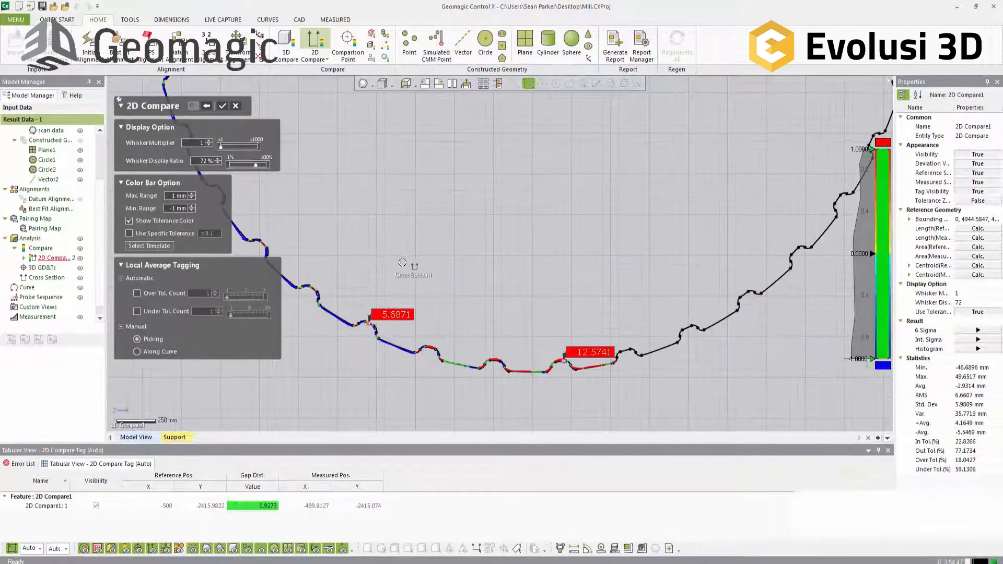
Step: Pick deviation tags on corrugations from the lower-left arc up the left side of the drum section
ctrl+right_drag(405, 241, 482, 331)
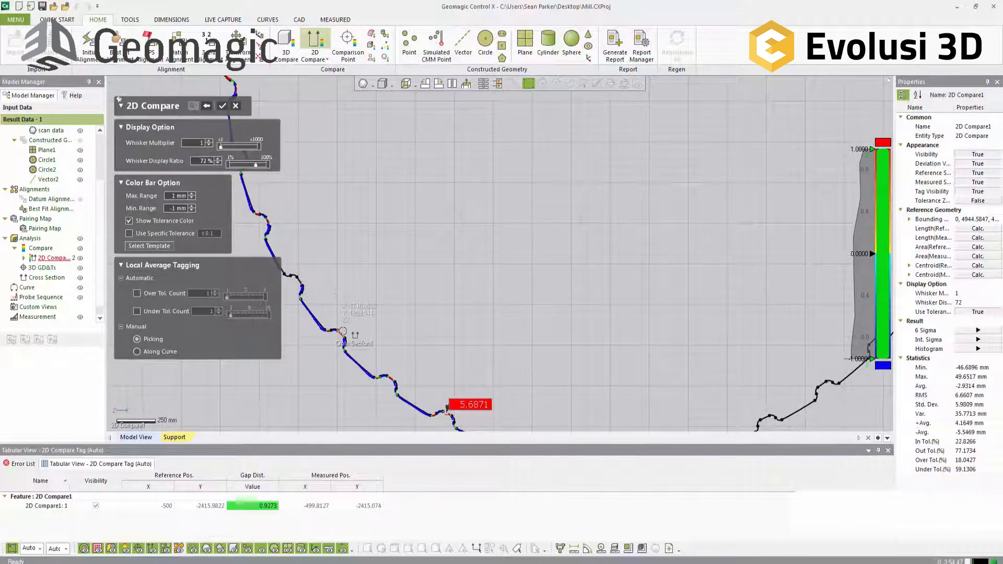
scroll(369, 312, down, 3)
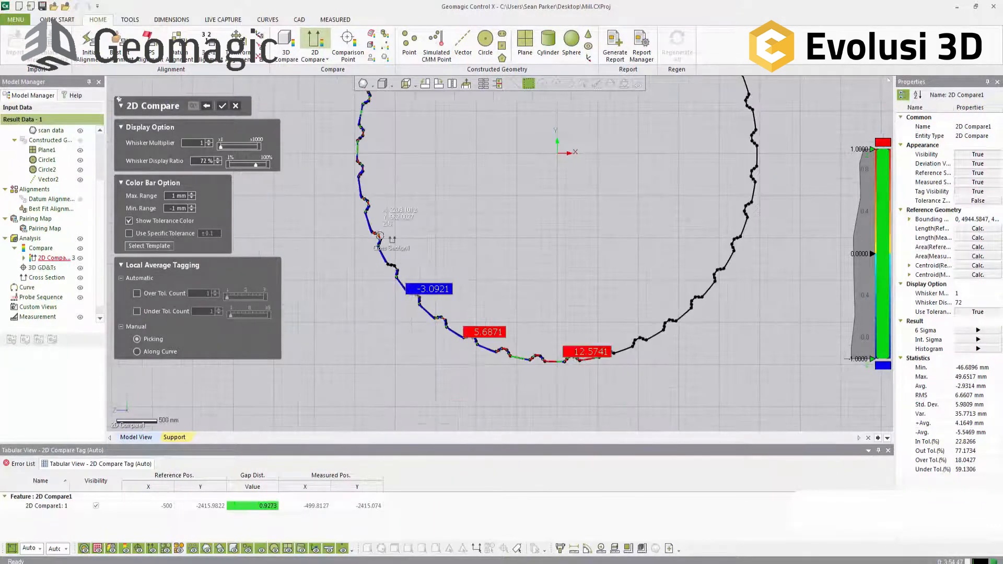
click(399, 225)
scroll(427, 305, up, 5)
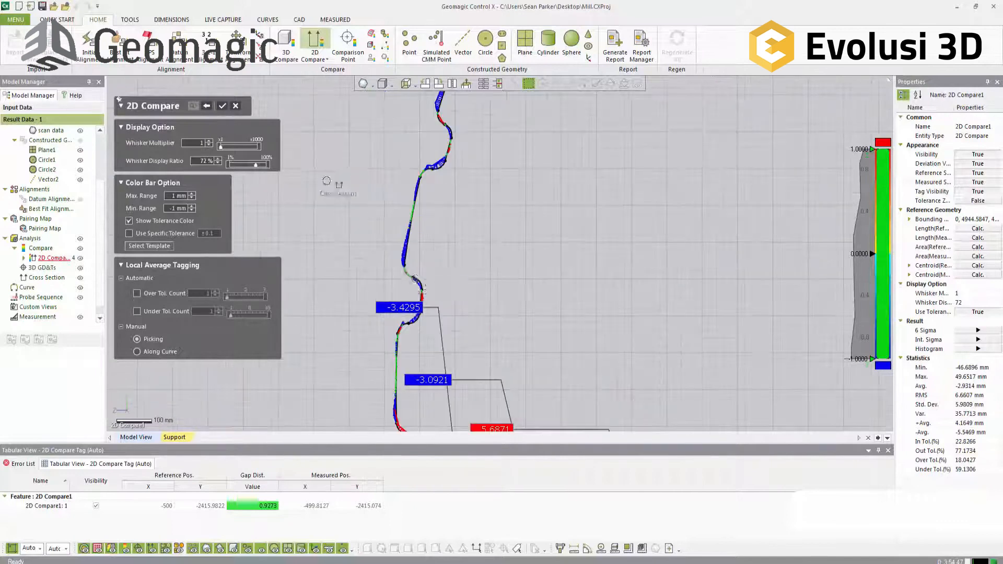
click(436, 302)
scroll(497, 276, down, 5)
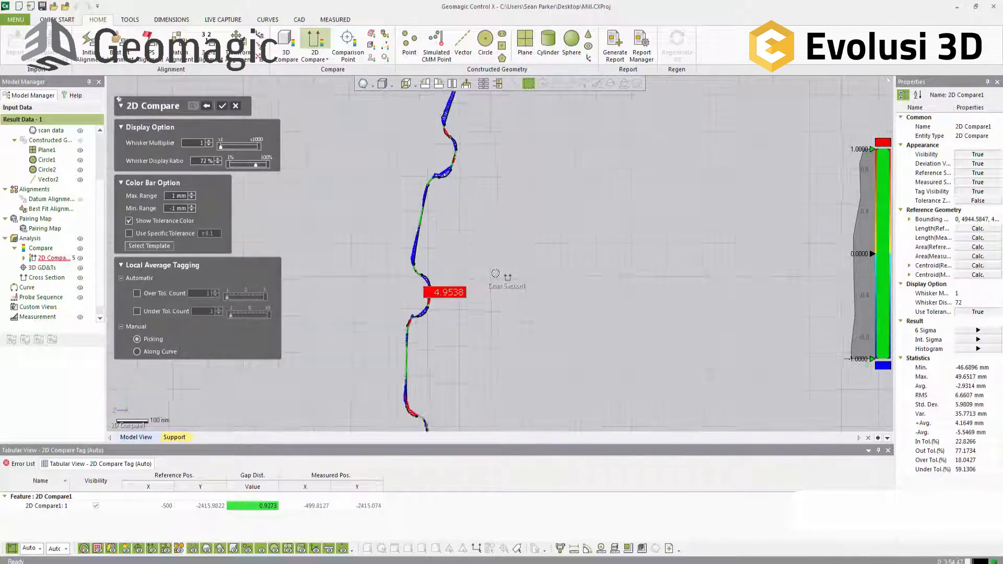
Step: Pick deviation tags on successive corrugations along the upper-left arc to the end of the scanned data at the section's crown
scroll(504, 196, up, 4)
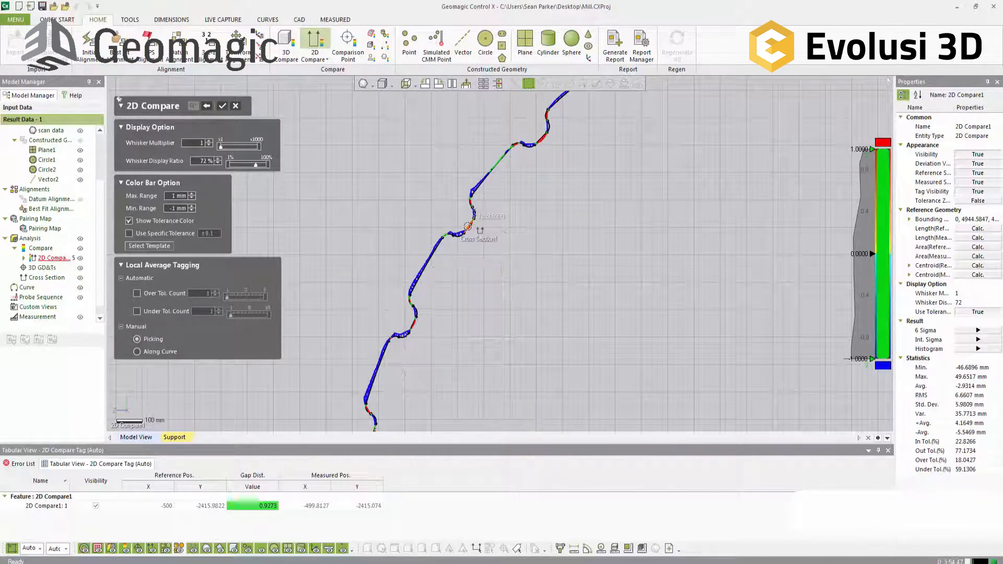
click(470, 226)
scroll(598, 201, down, 4)
scroll(562, 158, up, 4)
click(526, 152)
click(629, 98)
middle_drag(702, 152, 505, 336)
click(662, 223)
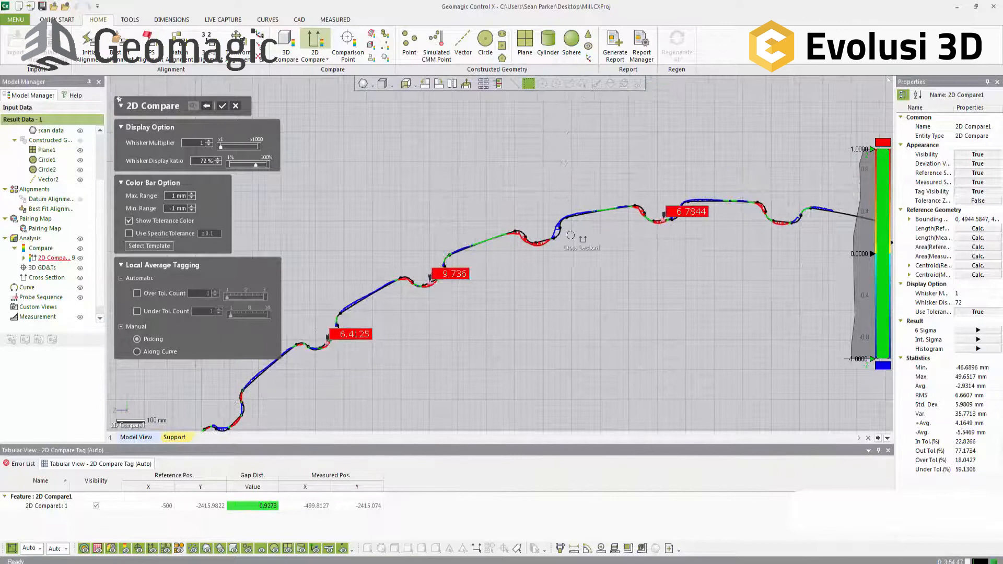
click(544, 239)
click(782, 222)
Step: Tag the remaining untagged corrugation peaks along the section's bottom and lower-left arc, and accept the 2D Compare
middle_drag(771, 340, 685, 91)
middle_drag(691, 296, 590, 113)
middle_drag(689, 366, 642, 137)
middle_drag(646, 362, 687, 116)
middle_drag(624, 330, 655, 119)
middle_drag(674, 306, 715, 196)
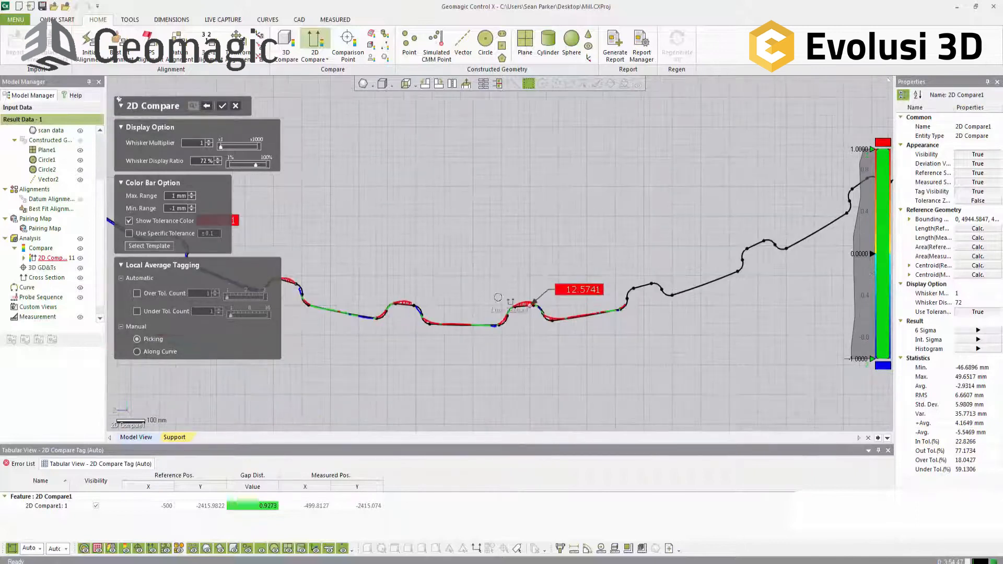
click(433, 314)
middle_drag(560, 269, 650, 301)
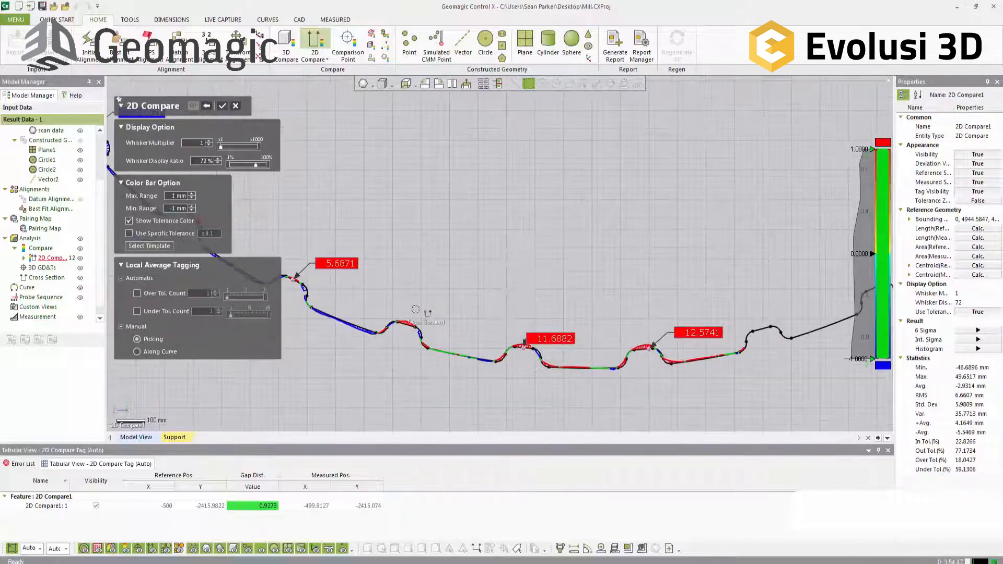
click(405, 322)
middle_drag(403, 272, 483, 291)
click(273, 231)
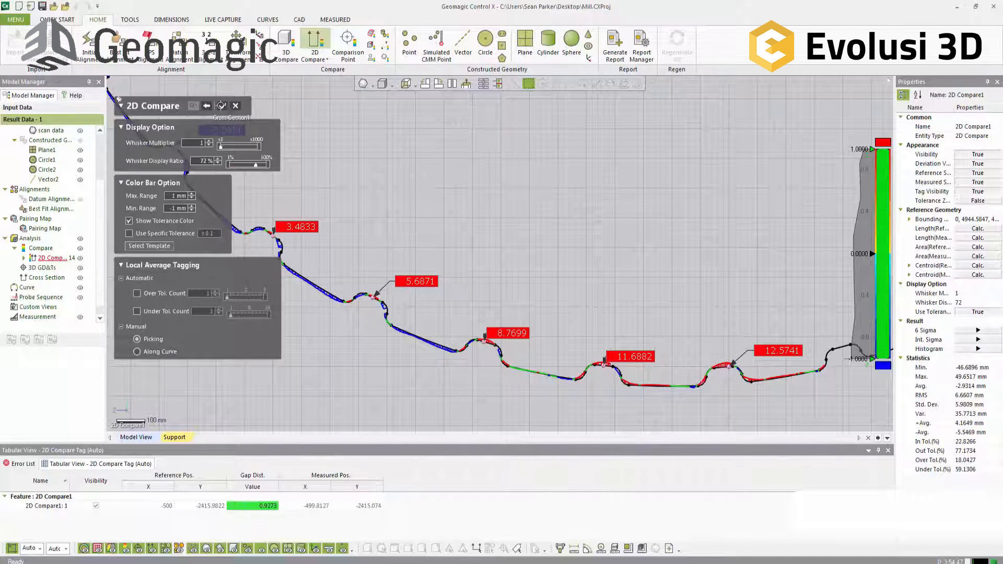
click(221, 106)
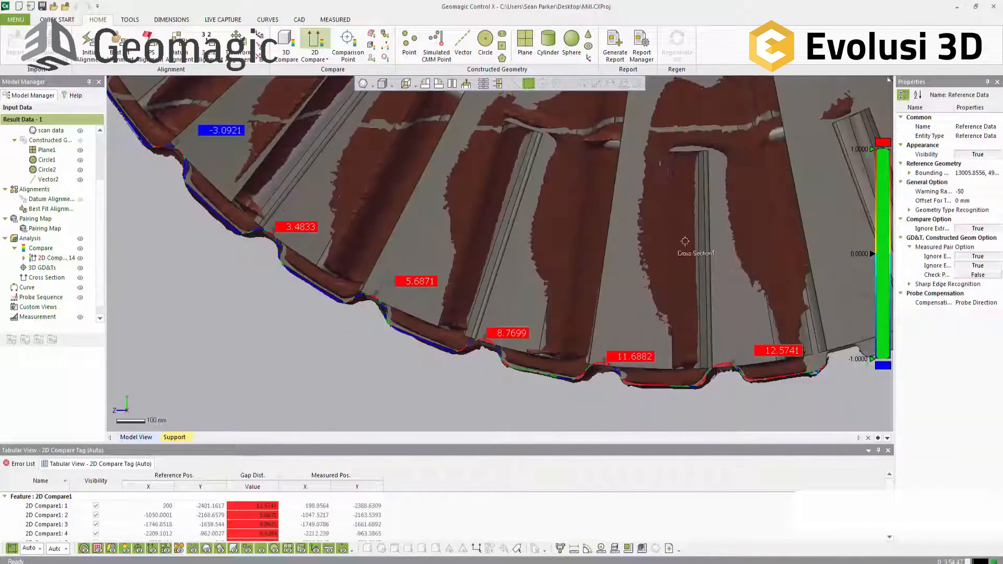